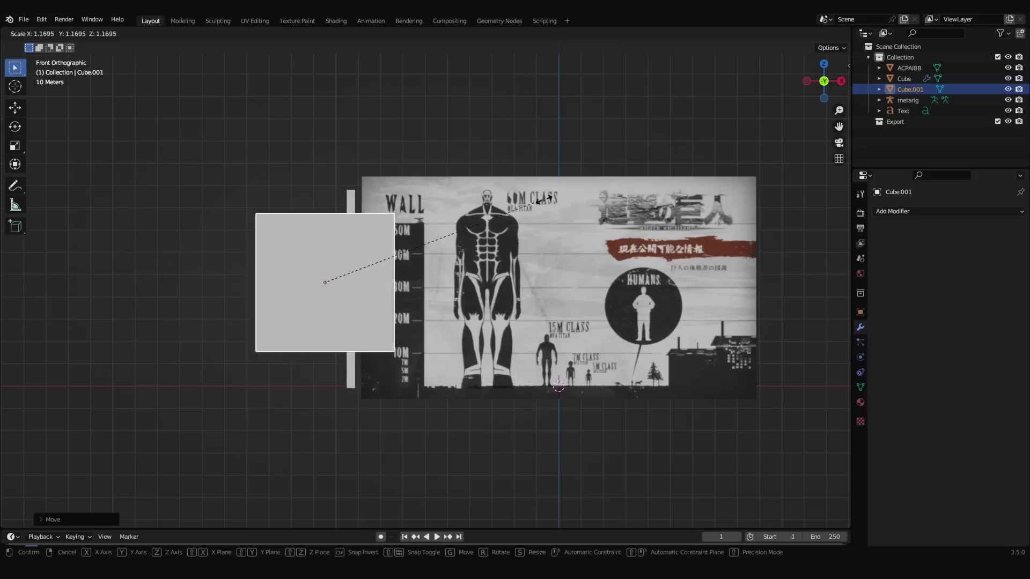
# - Confirm the block's new size and move it 5 units beside the height chart
pyautogui.click(617, 194)
pyautogui.press('g')
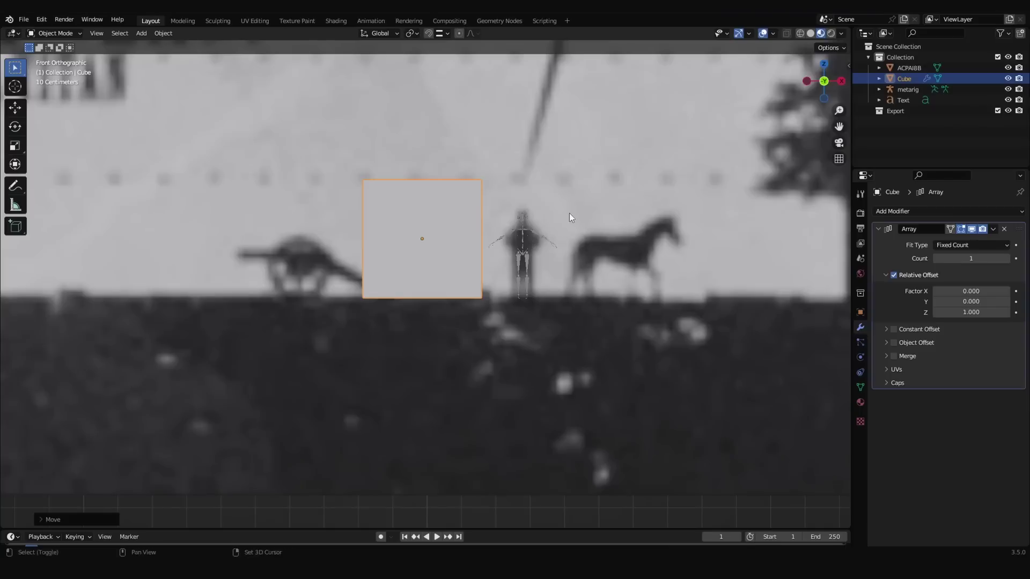
pyautogui.write('5')
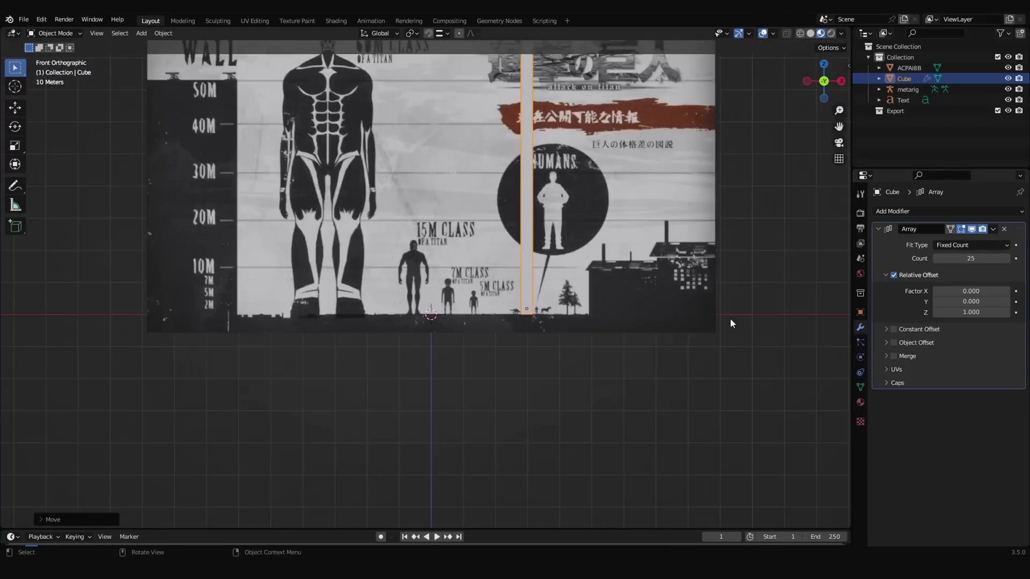
pyautogui.scroll(-4, 719, 293)
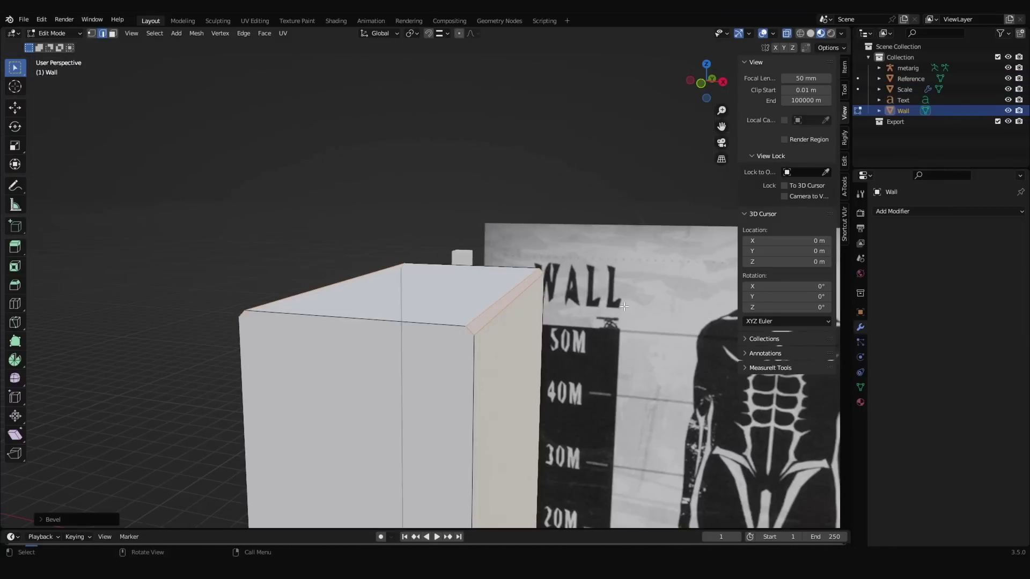
pyautogui.moveTo(625, 306); pyautogui.dragTo(569, 301, button='middle')
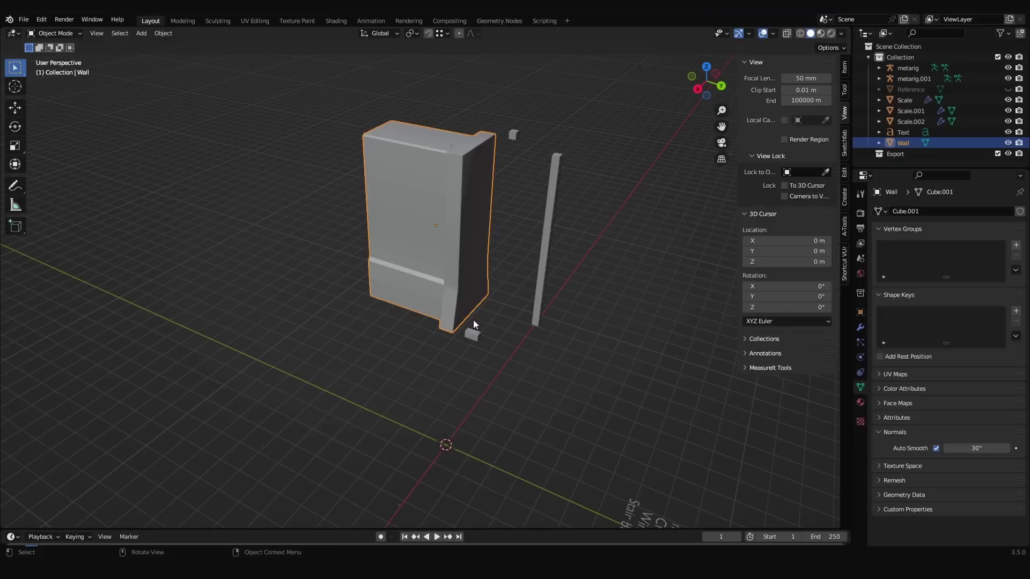
# - Add an Array modifier to the wall module and raise its count along X
pyautogui.click(921, 212)
pyautogui.click(839, 240)
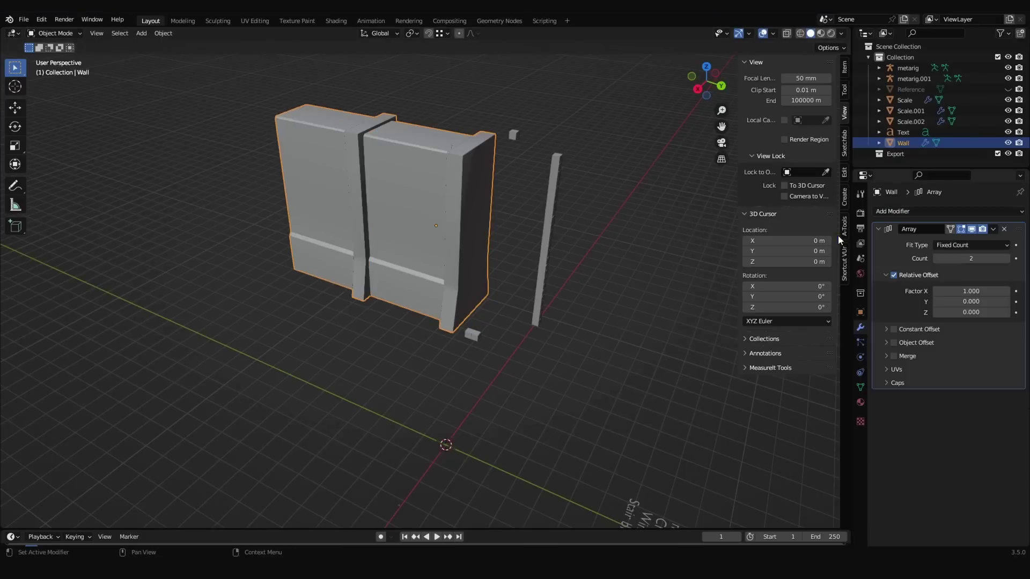
pyautogui.moveTo(970, 259); pyautogui.dragTo(1014, 259)
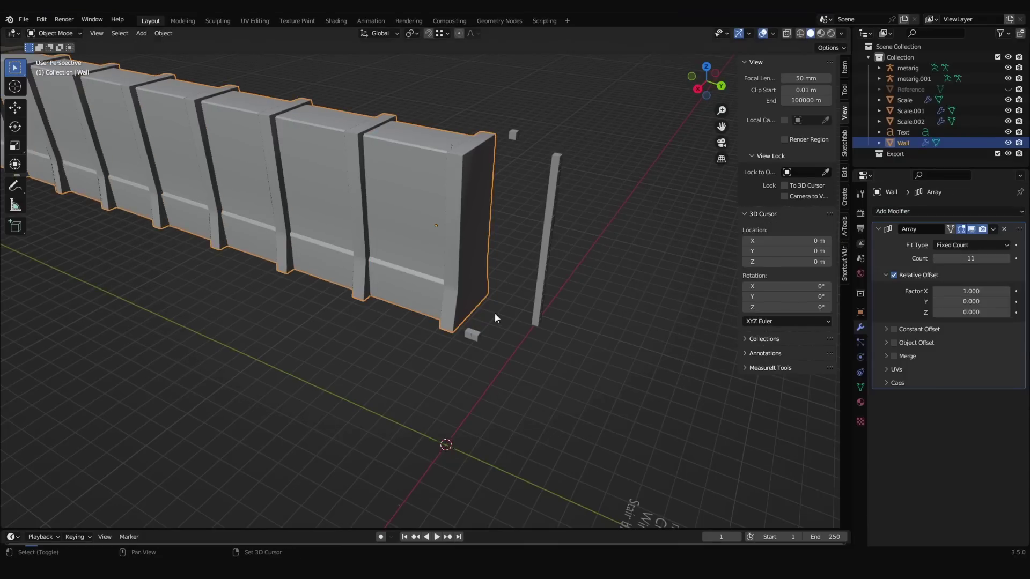
# - Select the human reference metarig and frame the view on it
pyautogui.moveTo(495, 313); pyautogui.dragTo(423, 214, button='middle')
pyautogui.click(566, 207)
pyautogui.press('KP_Decimal')
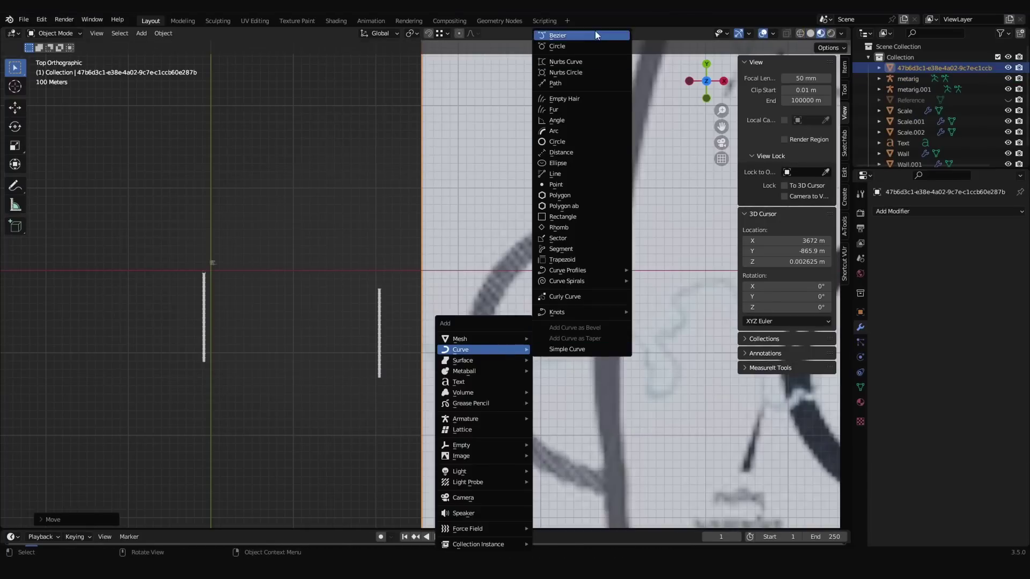
# - Add a Bezier curve and bend the wall along it with a Curve modifier, Array Factor X -1
pyautogui.click(595, 35)
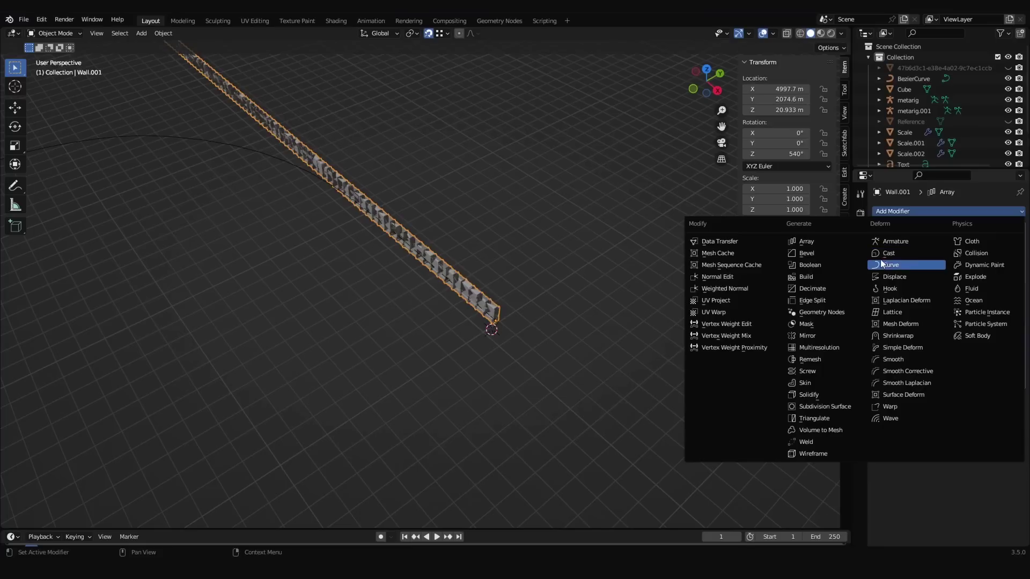
pyautogui.click(890, 266)
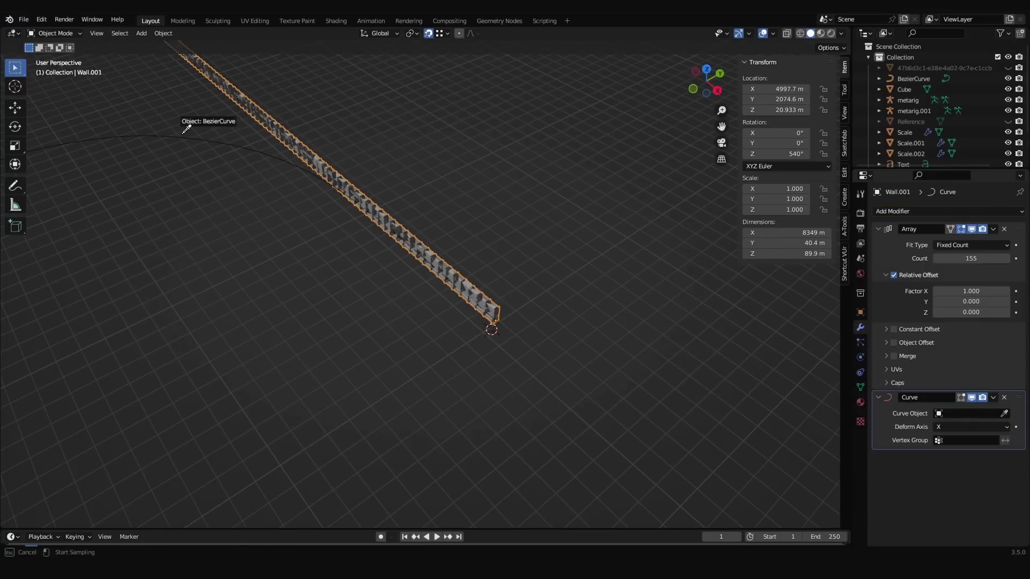
pyautogui.click(190, 132)
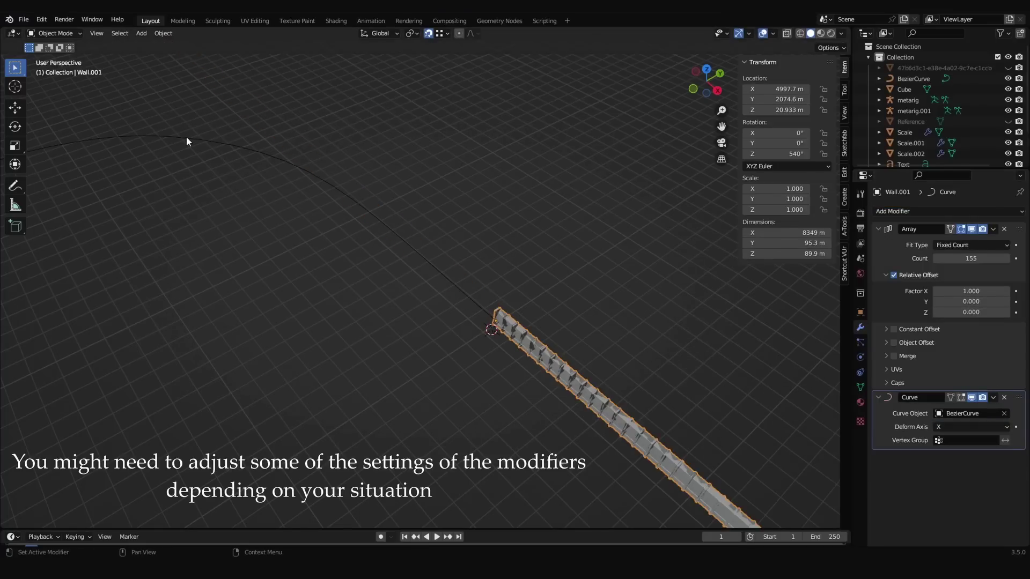
pyautogui.click(971, 291)
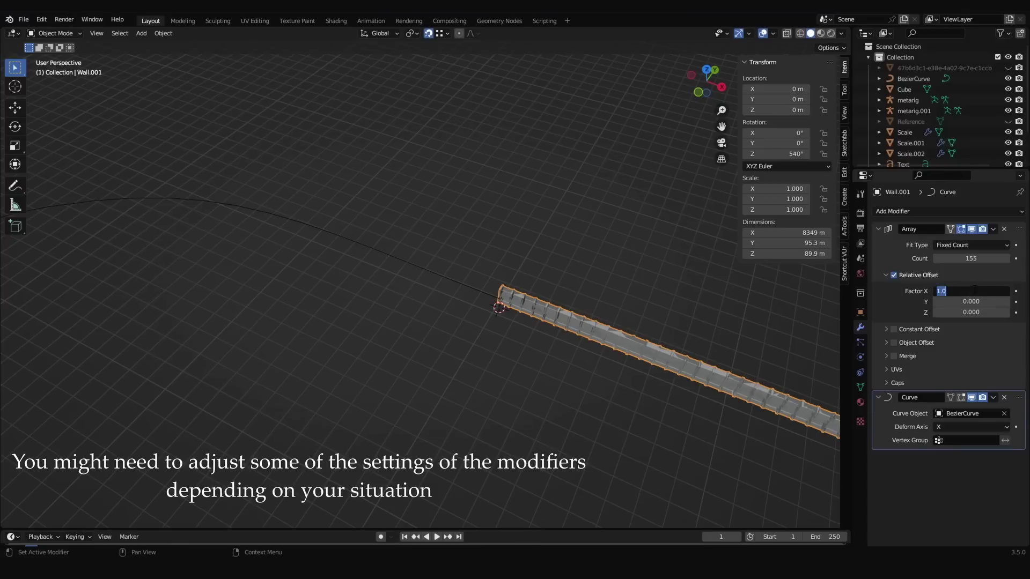
pyautogui.press('Return')
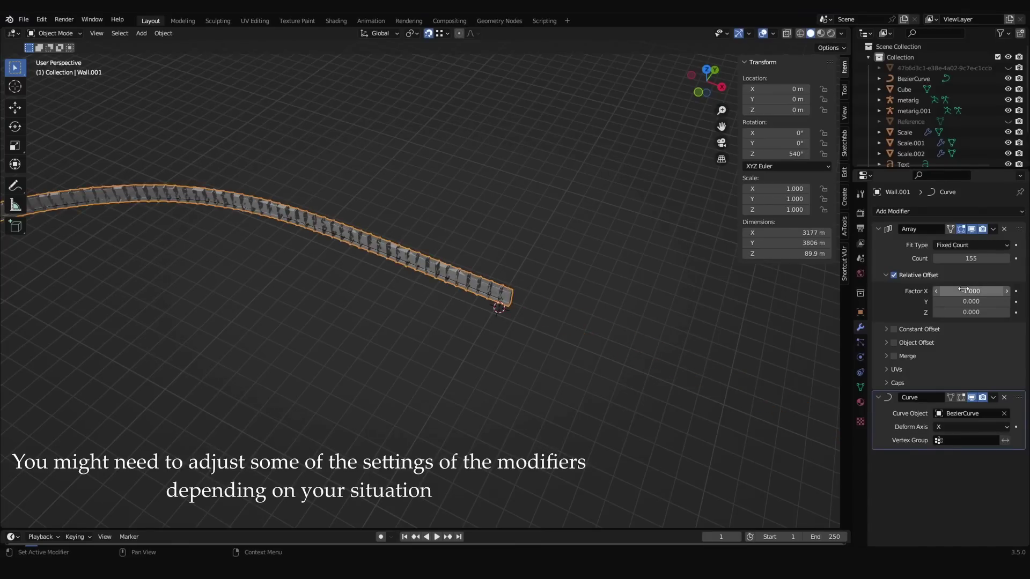
pyautogui.moveTo(783, 327); pyautogui.dragTo(509, 317, button='middle')
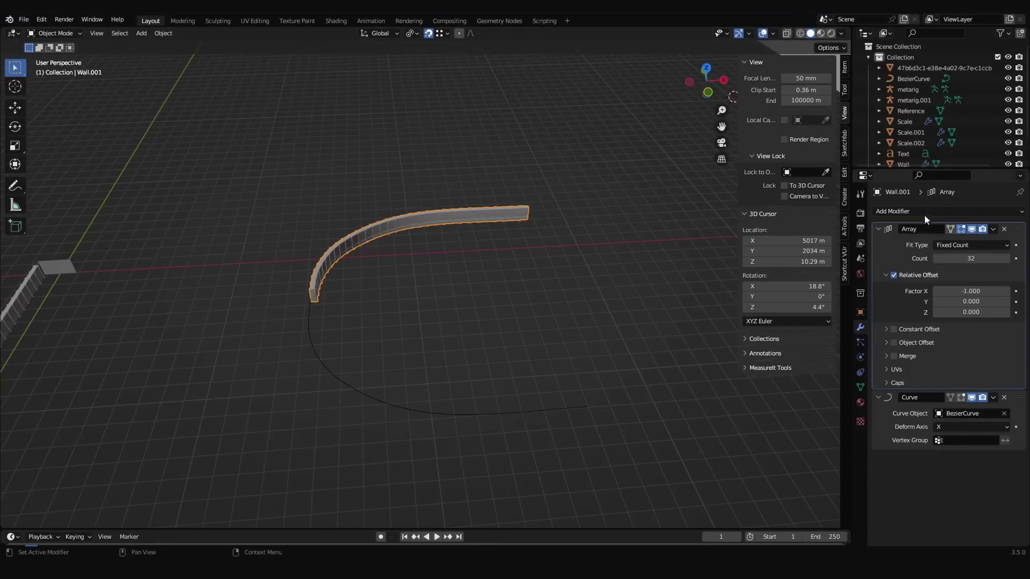
# - Add a second Array modifier to double the curved wall
pyautogui.click(925, 212)
pyautogui.click(799, 240)
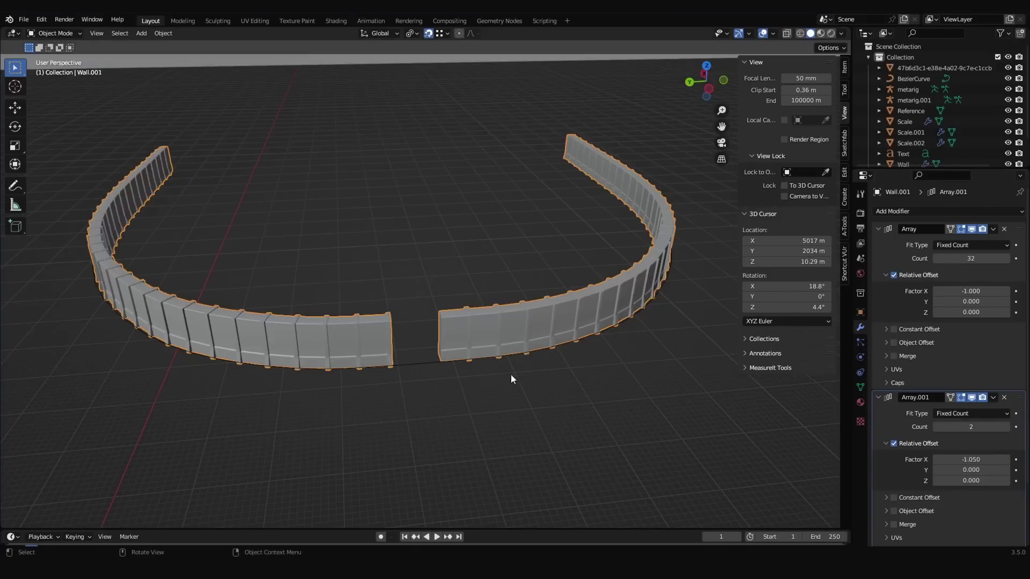
pyautogui.moveTo(511, 374); pyautogui.dragTo(477, 379, button='middle')
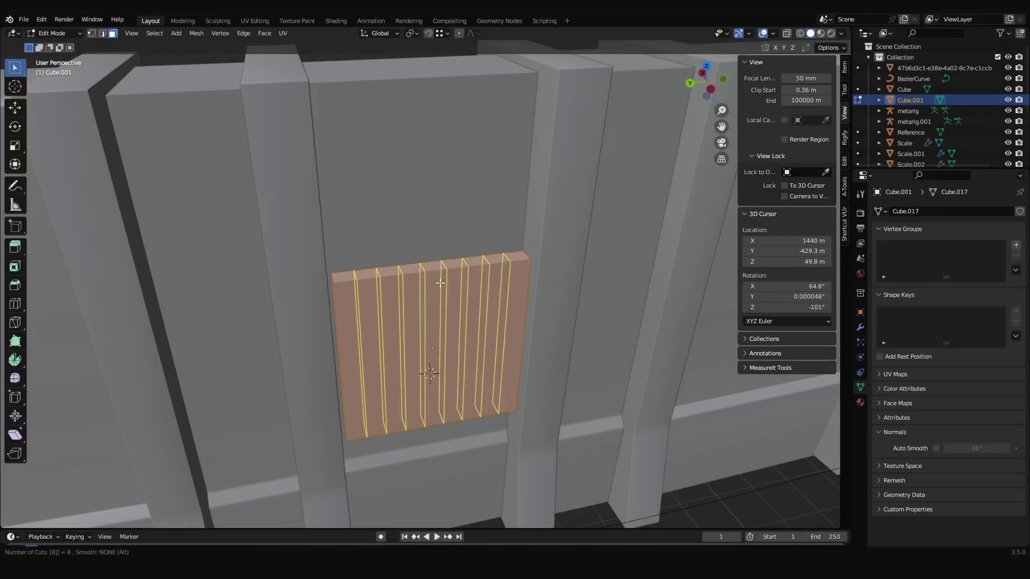
# - Cut the arch with an eight-loop-cut Boolean Difference cutter, then duplicate stone blocks up the arch and across
pyautogui.click(440, 283)
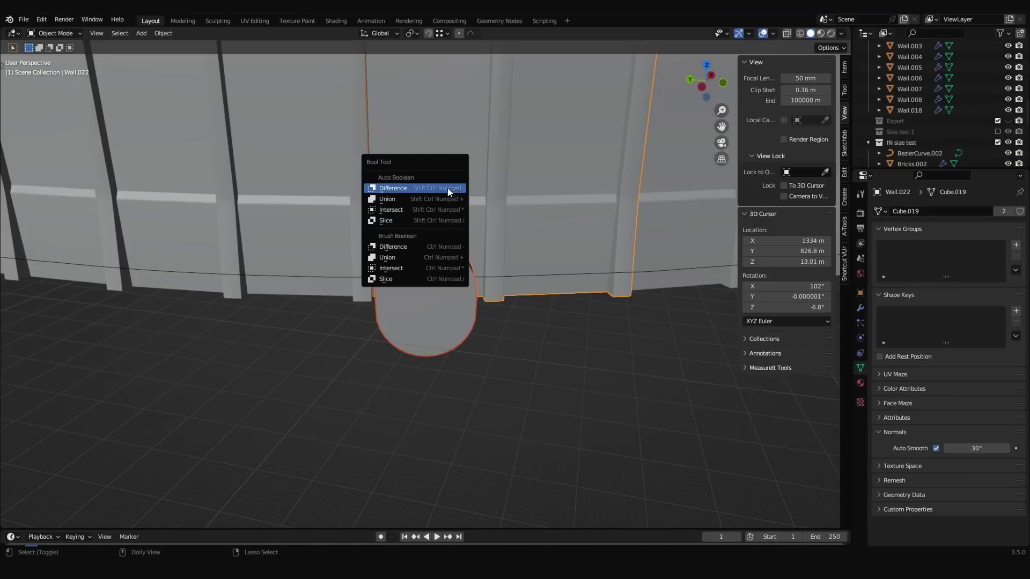
pyautogui.click(451, 248)
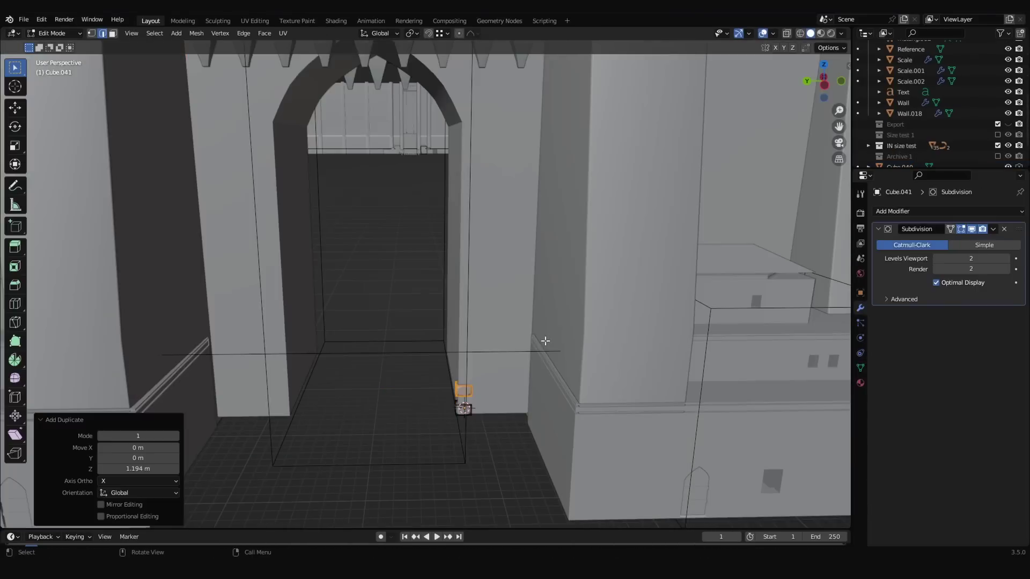
pyautogui.hotkey('shift', 'r')
pyautogui.hotkey('shift', 'r')
pyautogui.hotkey('shift', 'r')
pyautogui.hotkey('shift', 'r')
pyautogui.hotkey('shift', 'r')
pyautogui.hotkey('shift', 'r')
pyautogui.hotkey('shift', 'r')
pyautogui.hotkey('shift', 'r')
pyautogui.hotkey('shift', 'r')
pyautogui.hotkey('shift', 'r')
pyautogui.hotkey('shift', 'r')
pyautogui.hotkey('shift', 'r')
pyautogui.press('a')
pyautogui.hotkey('shift', 'd')
pyautogui.press('y')
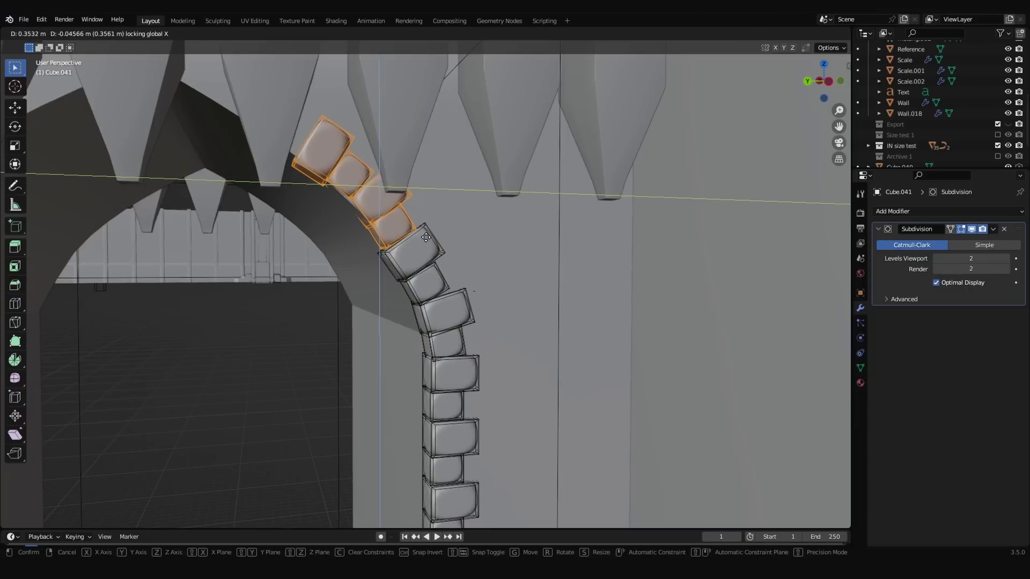
# - Fit the top blocks to the arch curve and add a Remesh modifier to the bust
pyautogui.press('Tab')
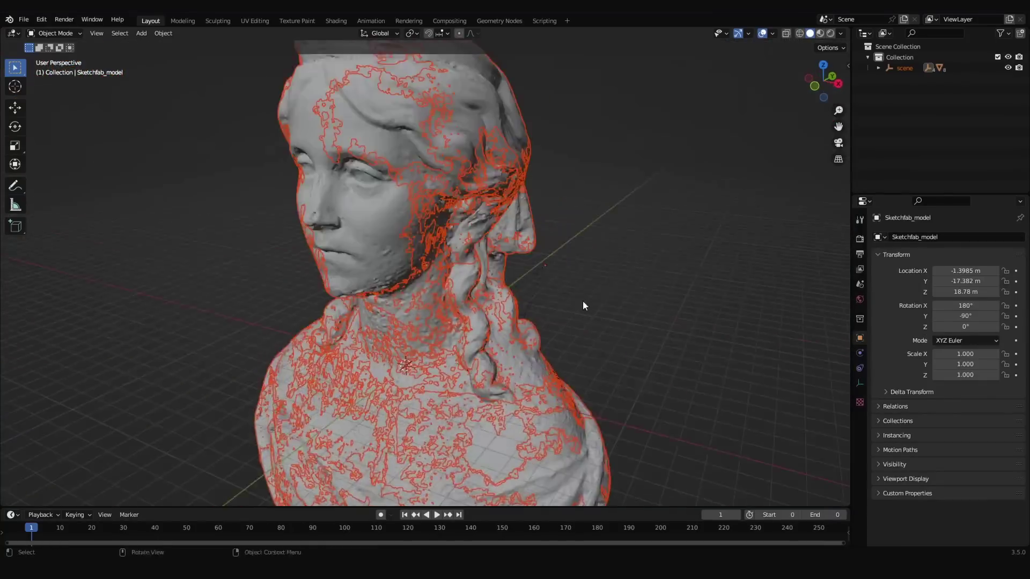
pyautogui.click(934, 237)
pyautogui.click(810, 385)
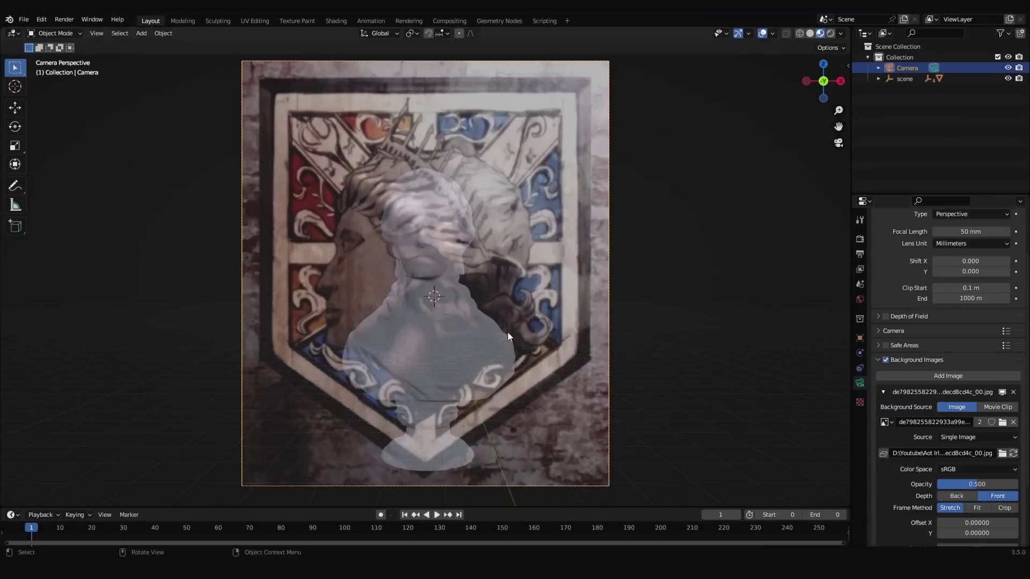
# - Rotate the bust around Z and flatten it along its local Z into a relief
pyautogui.click(507, 333)
pyautogui.press('r')
pyautogui.press('z')
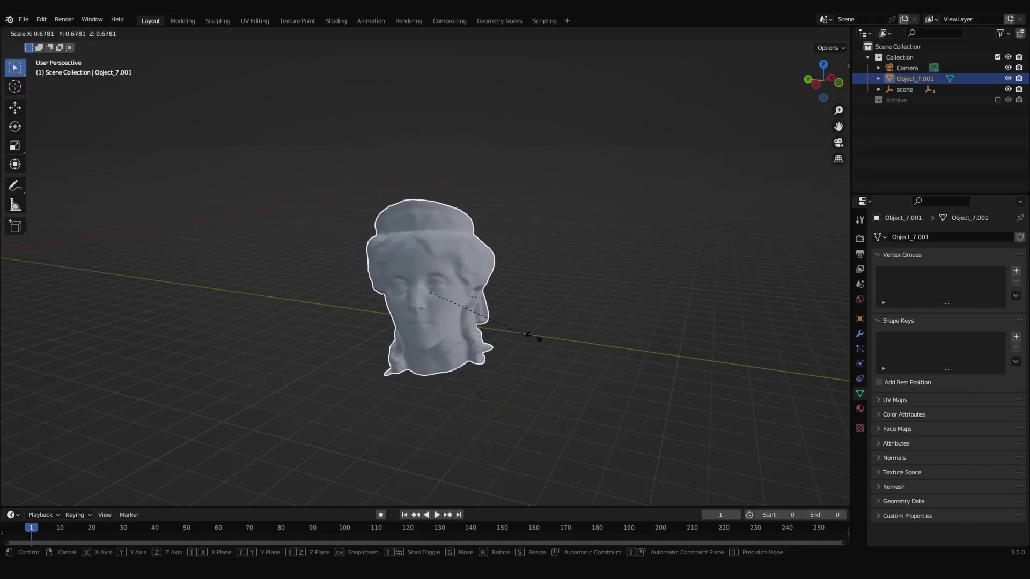
pyautogui.press('z')
pyautogui.press('z')
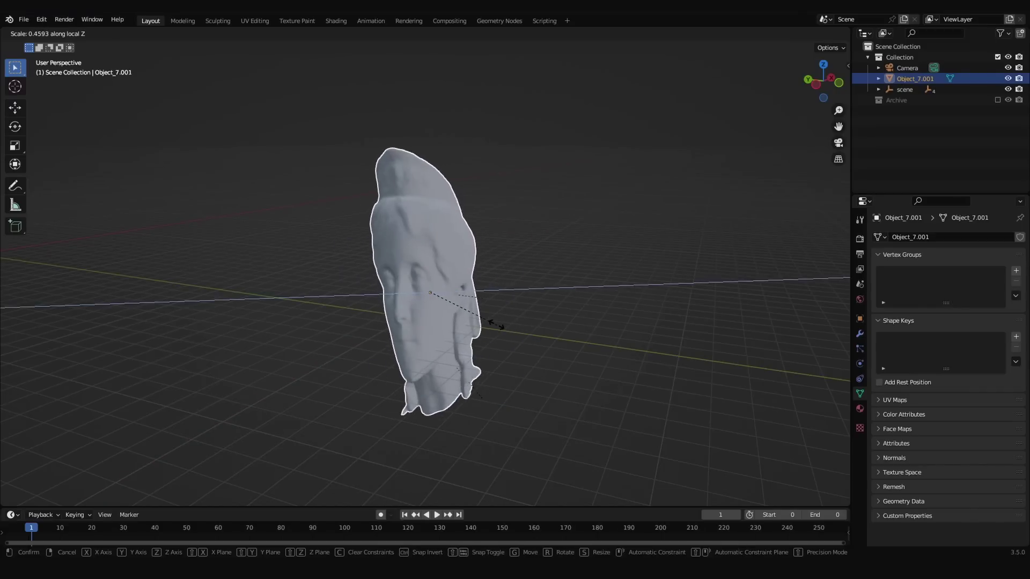
pyautogui.click(496, 324)
pyautogui.moveTo(496, 324); pyautogui.dragTo(448, 325, button='middle')
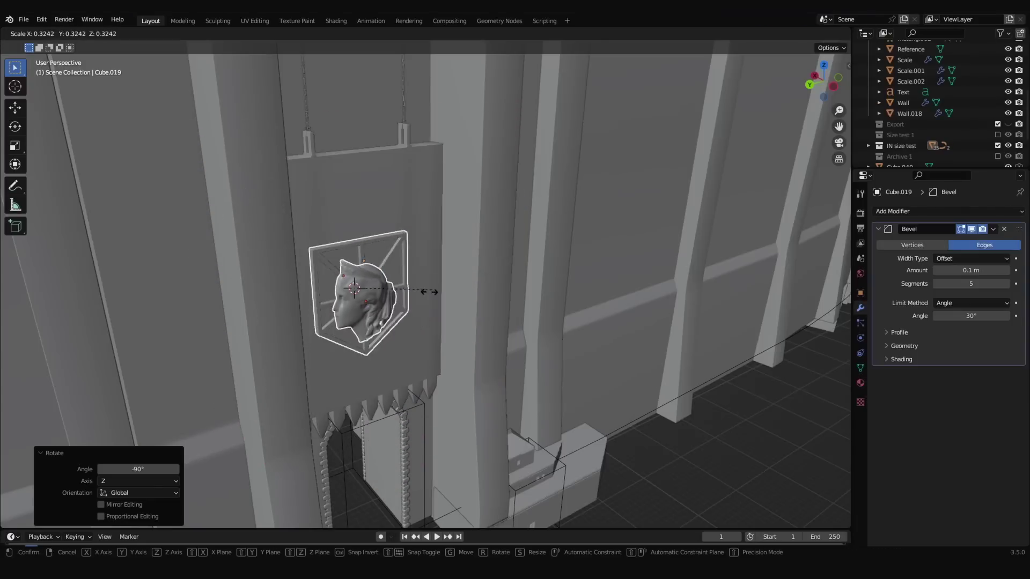
# - Confirm the emblem's new size and view it straight from the front
pyautogui.click(438, 310)
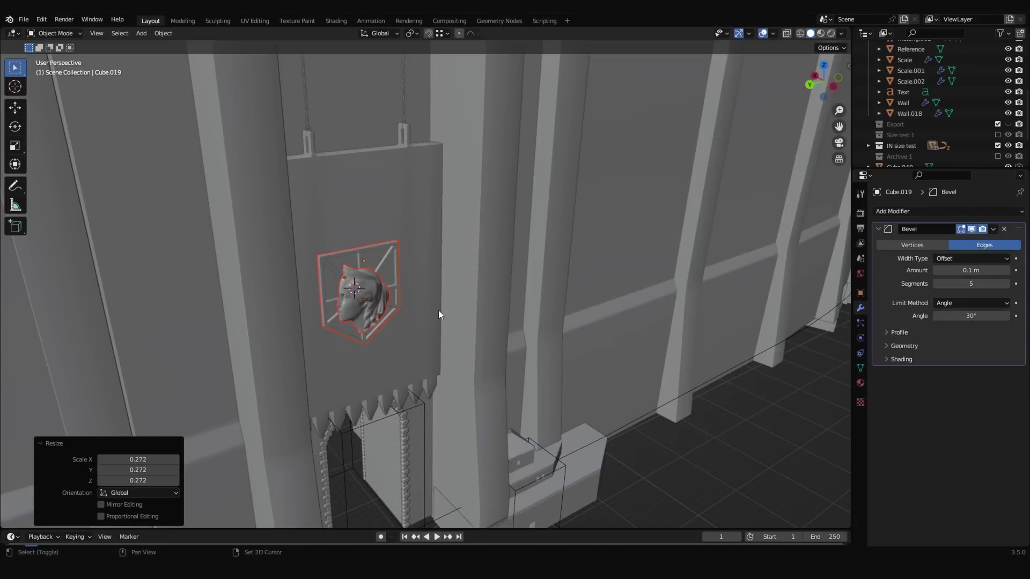
pyautogui.press('KP_3')
pyautogui.press('KP_1')
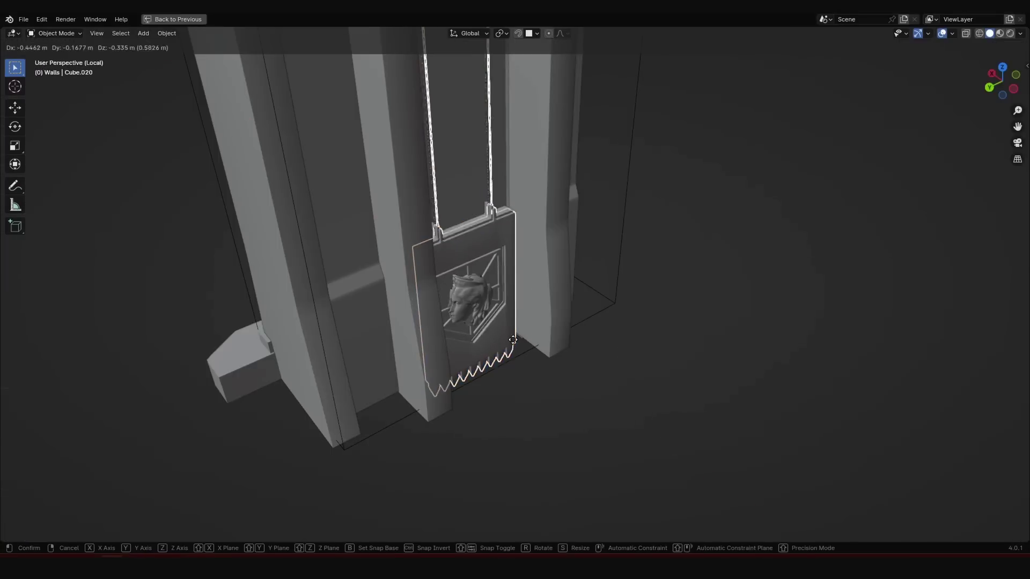
# - Duplicate the banner twice, sliding each copy along X to the other side of the gate
pyautogui.hotkey('shift', 'd')
pyautogui.press('x')
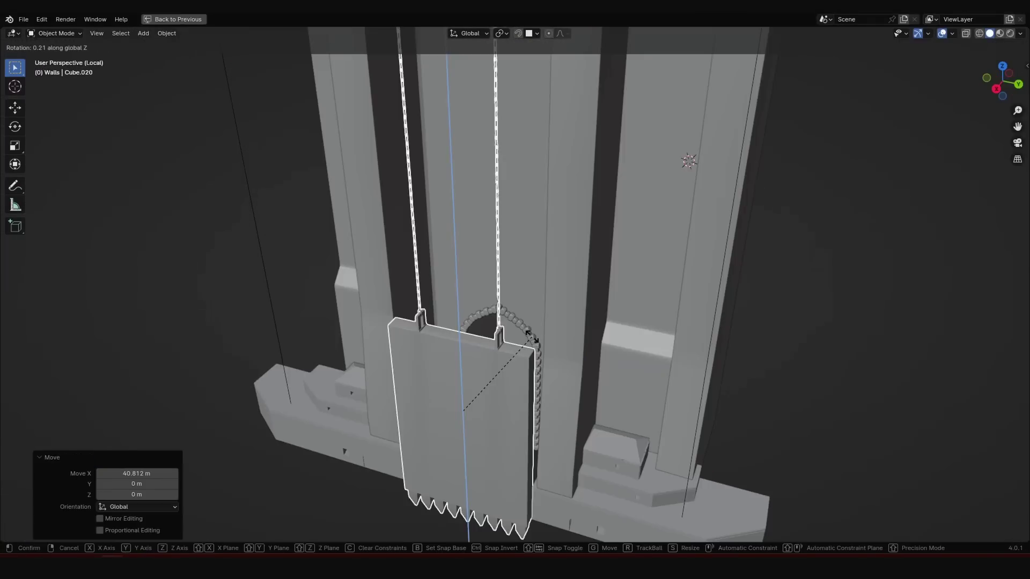
pyautogui.scroll(-5, 532, 336)
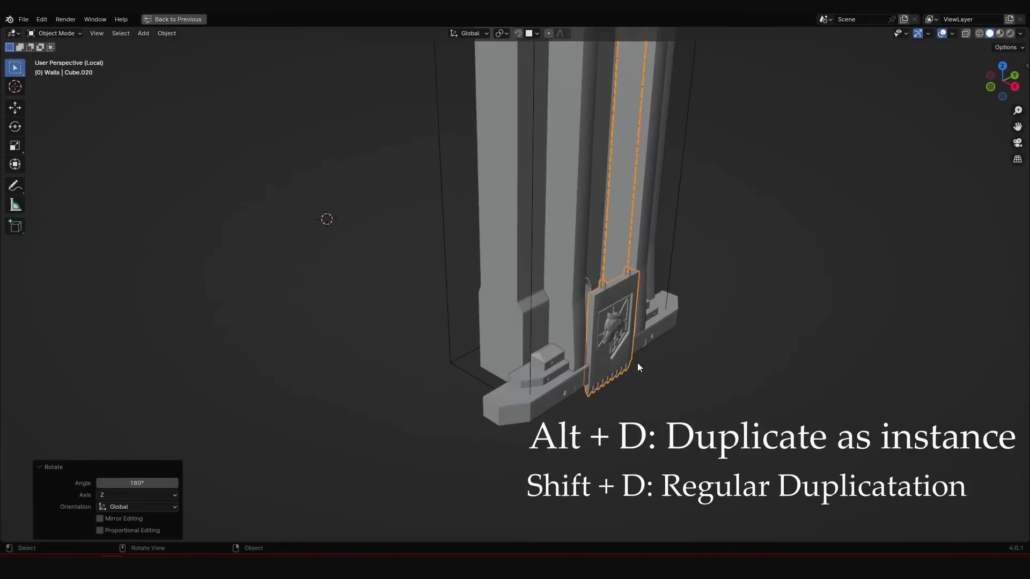
pyautogui.hotkey('alt', 'd')
pyautogui.press('x')
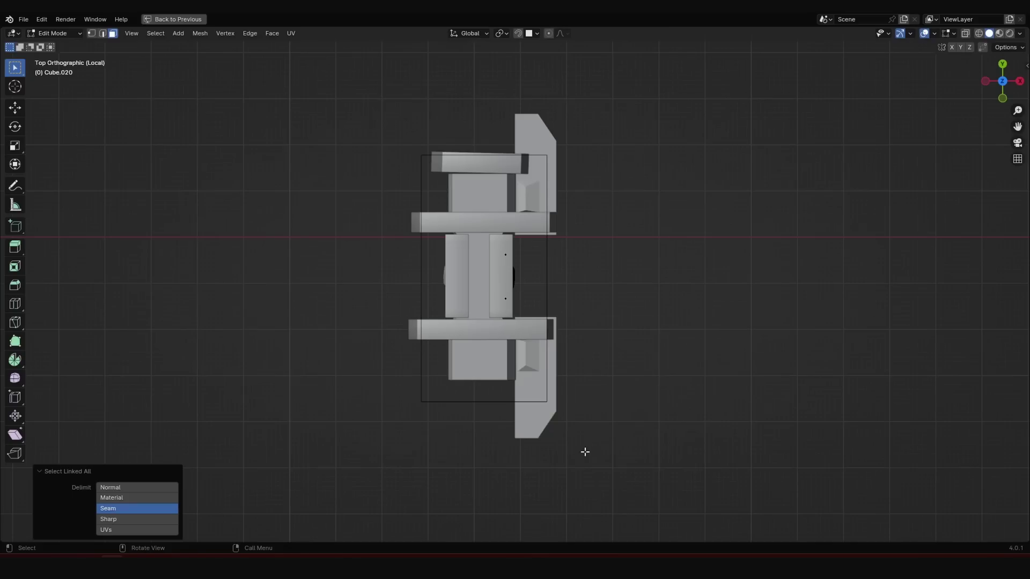
pyautogui.scroll(3, 448, 296)
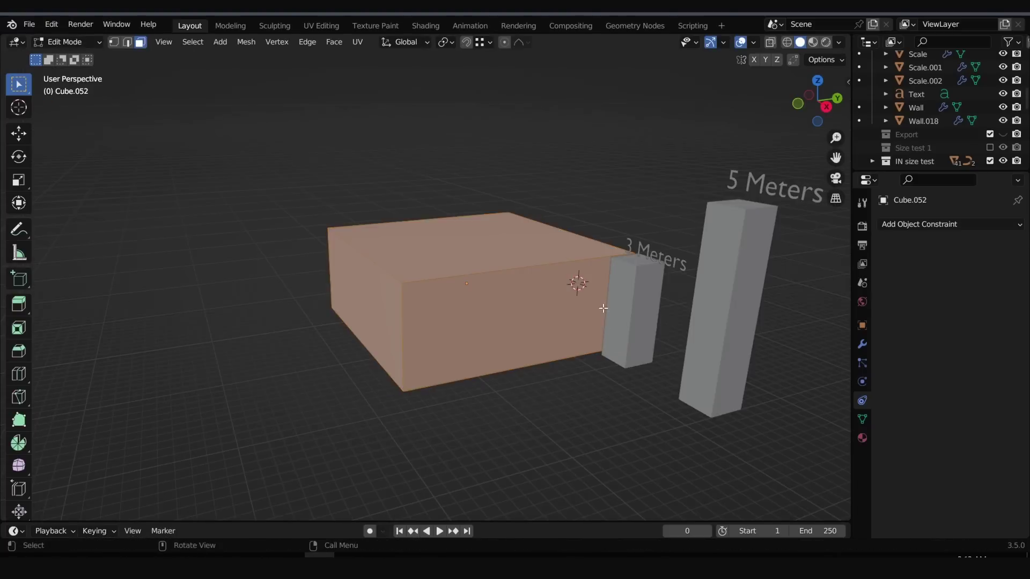
# - Stack two duplicated copies of the house box straight up along Z
pyautogui.press('g')
pyautogui.press('z')
pyautogui.click(610, 212)
pyautogui.hotkey('shift', 'd')
pyautogui.press('z')
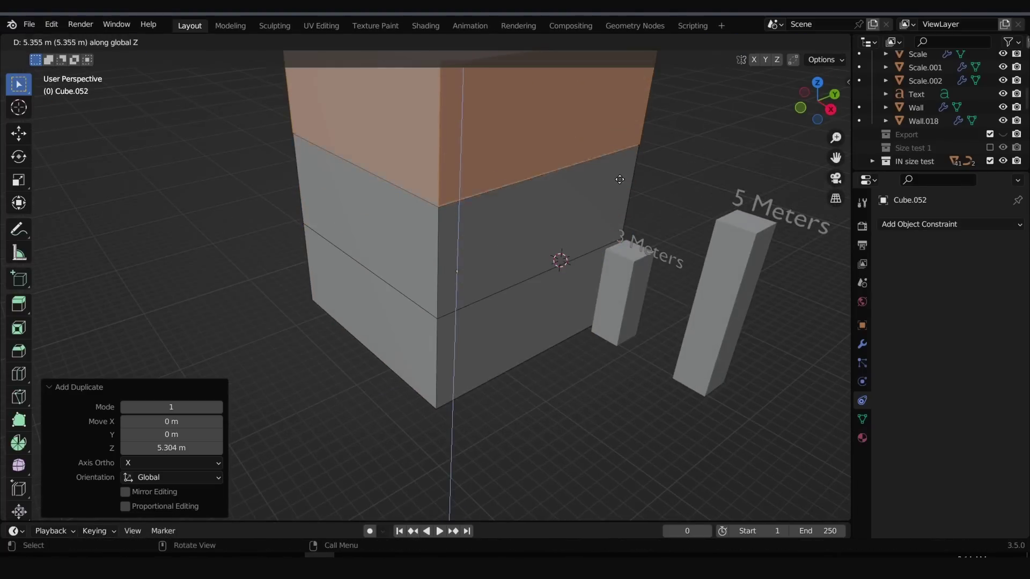
pyautogui.click(643, 253)
pyautogui.moveTo(643, 253); pyautogui.dragTo(294, 143, button='middle')
# - Merge the roof ridge vertices at their centre and return to Object Mode
pyautogui.hotkey('alt', 'a')
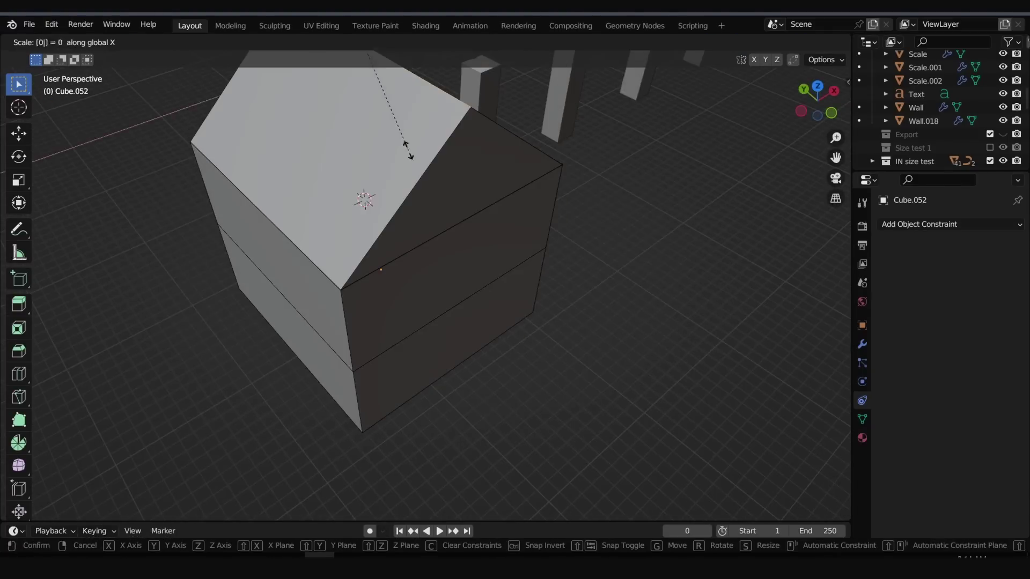
pyautogui.click(408, 150)
pyautogui.press('m')
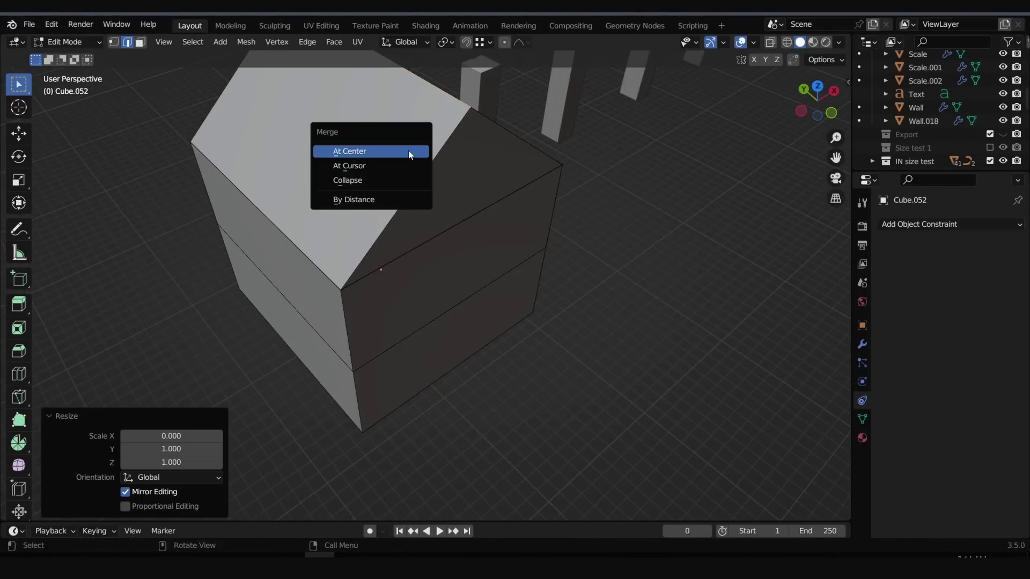
pyautogui.click(407, 151)
pyautogui.press('Tab')
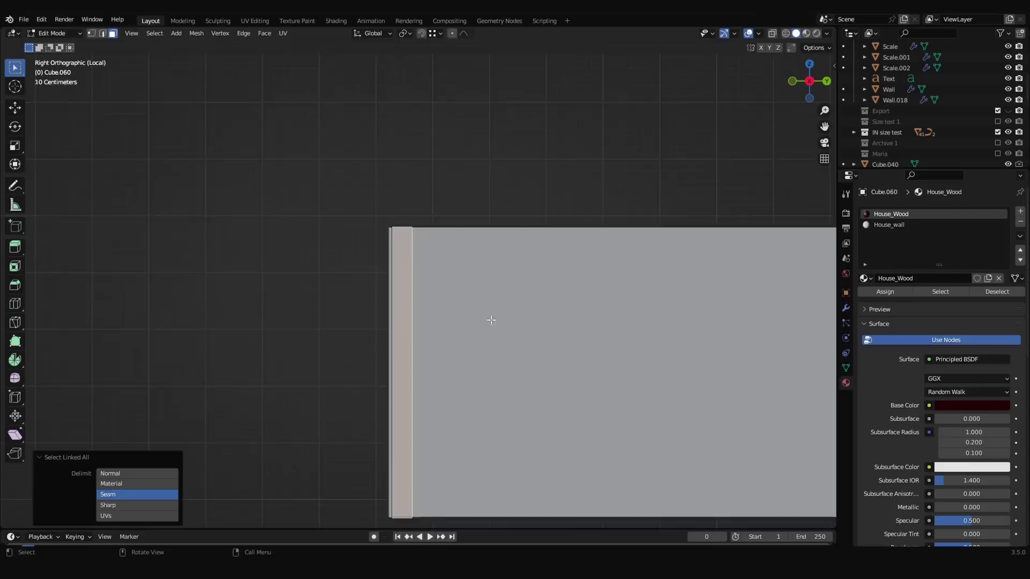
# - Duplicate the timber beam and tilt the copy to a slant
pyautogui.scroll(-5, 491, 320)
pyautogui.press('g')
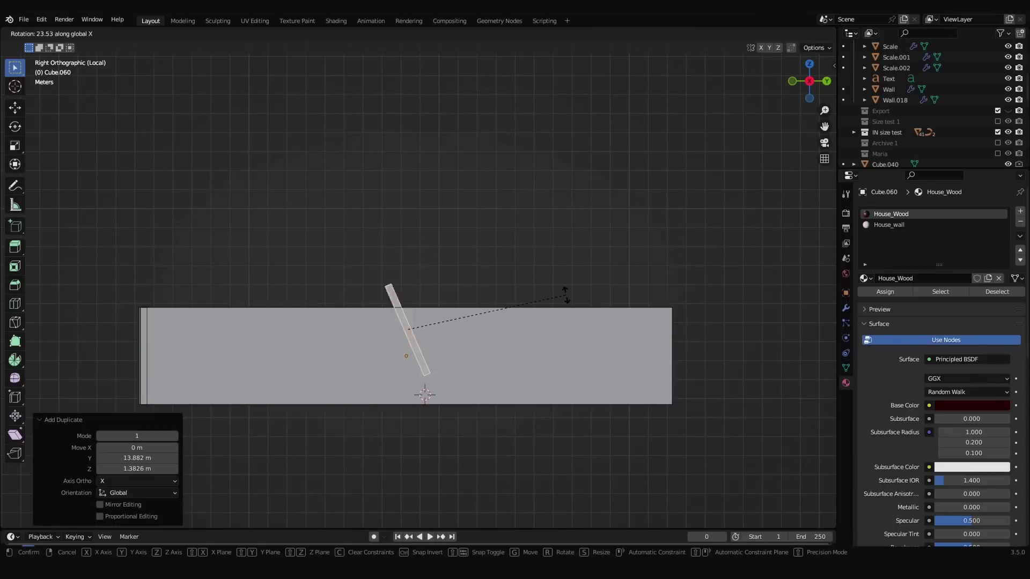
pyautogui.press('Escape')
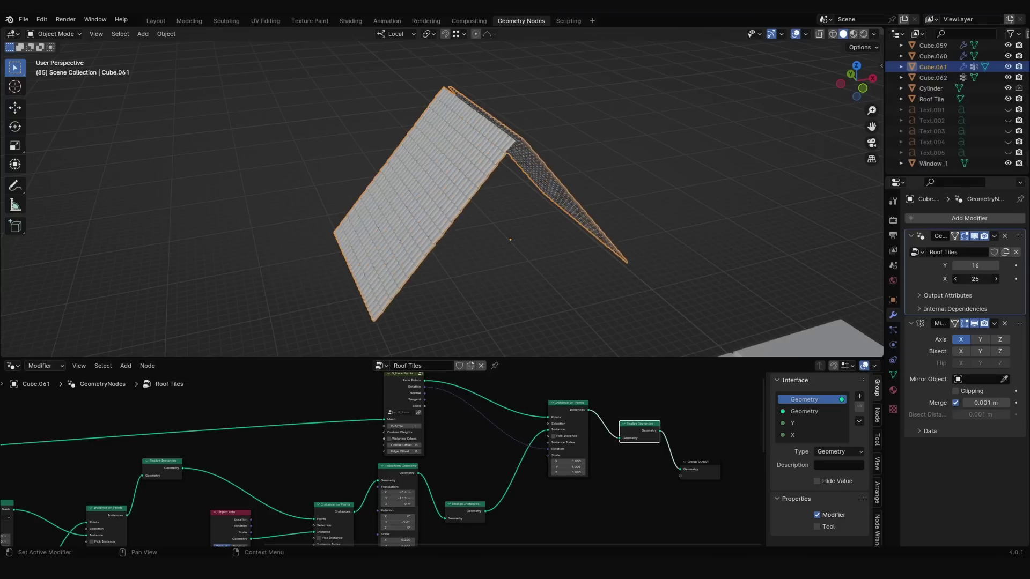
# - Increase the curved tile's Array count to cover the roof in rows
pyautogui.moveTo(965, 278); pyautogui.dragTo(976, 275)
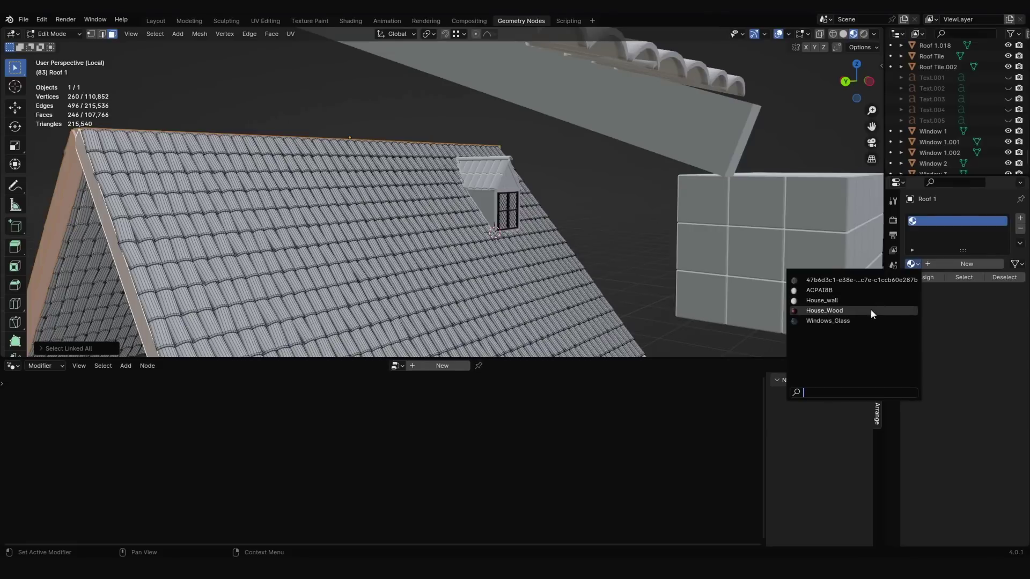
# - Assign the House_Wood material to the roof
pyautogui.click(870, 310)
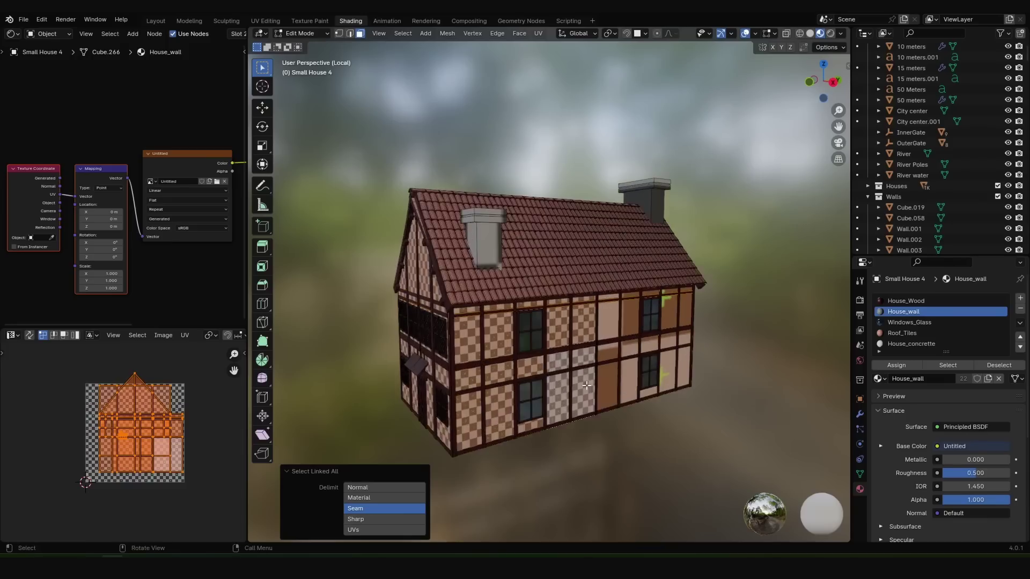
# - Cube-project the house UVs and project the roof UVs from the current view
pyautogui.press('u')
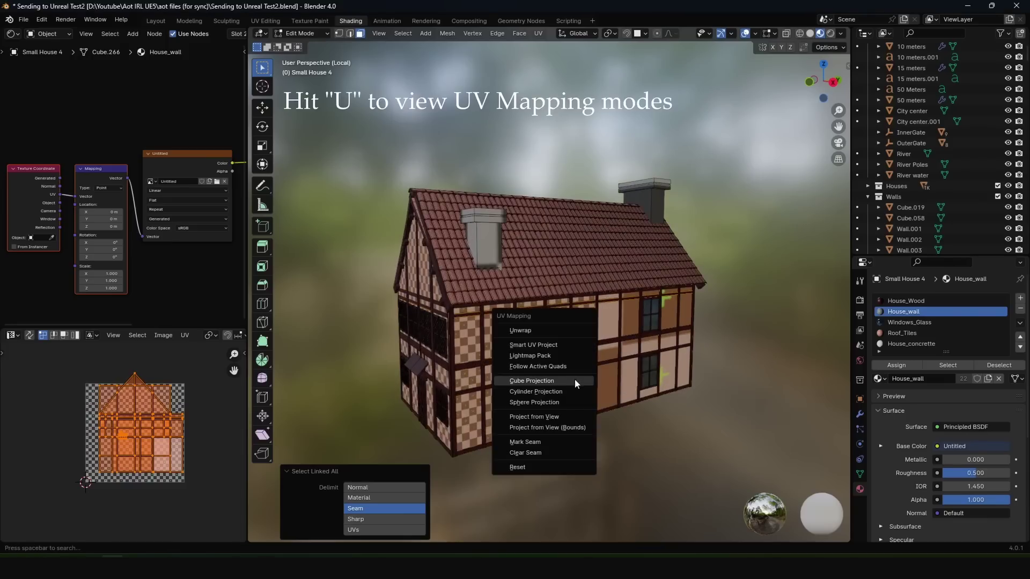
pyautogui.click(540, 381)
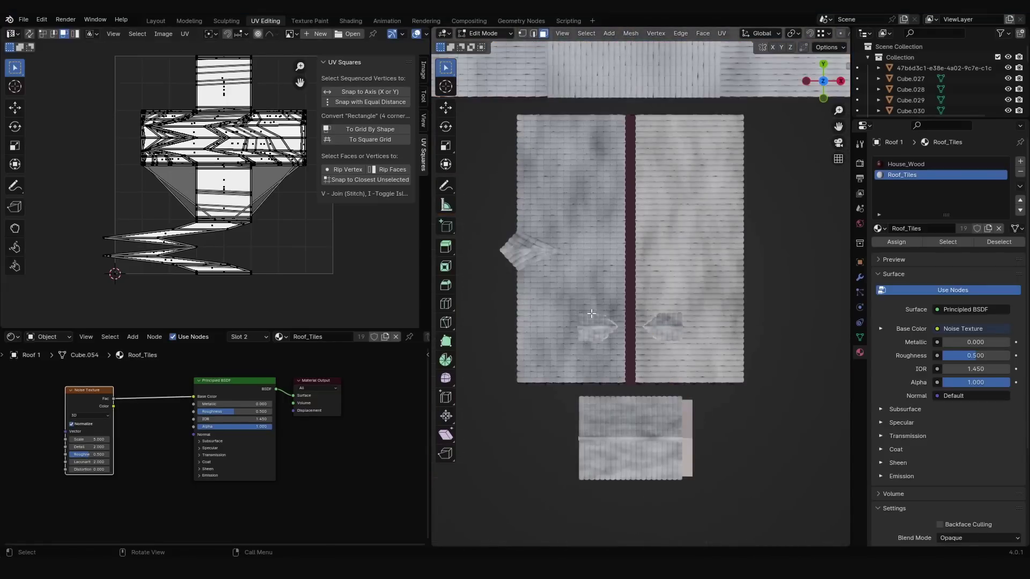
pyautogui.press('u')
pyautogui.press('v')
# - Scale the roof UV islands to 0.1 about their individual origins so the tiles repeat
pyautogui.press('.')
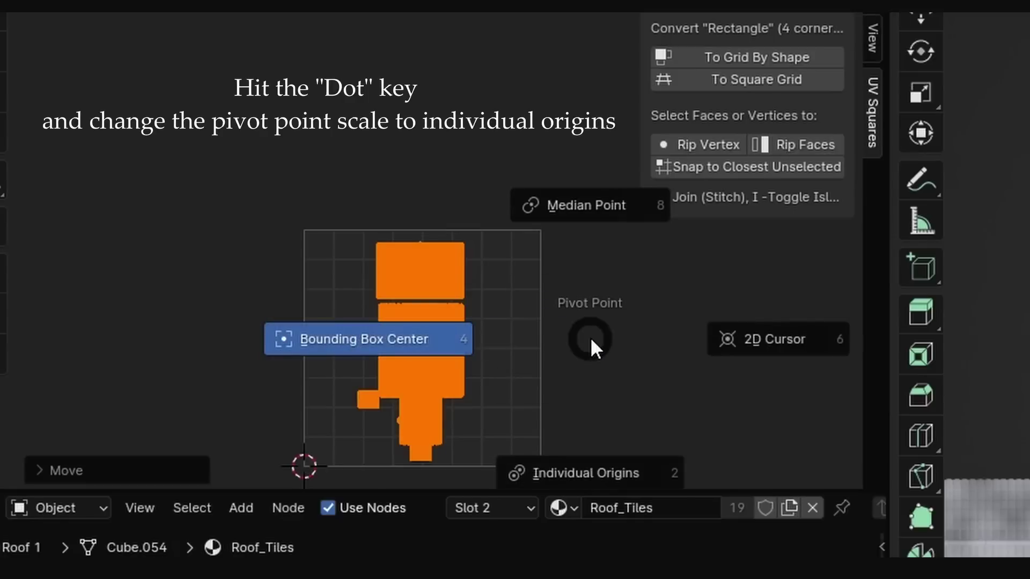
pyautogui.click(279, 321)
pyautogui.write('s')
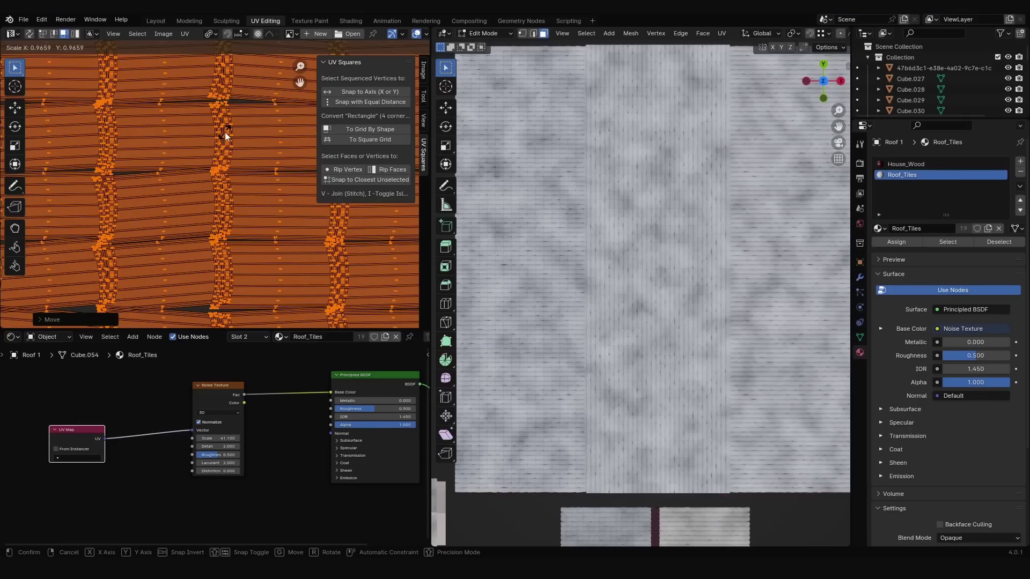
pyautogui.write('0.1-')
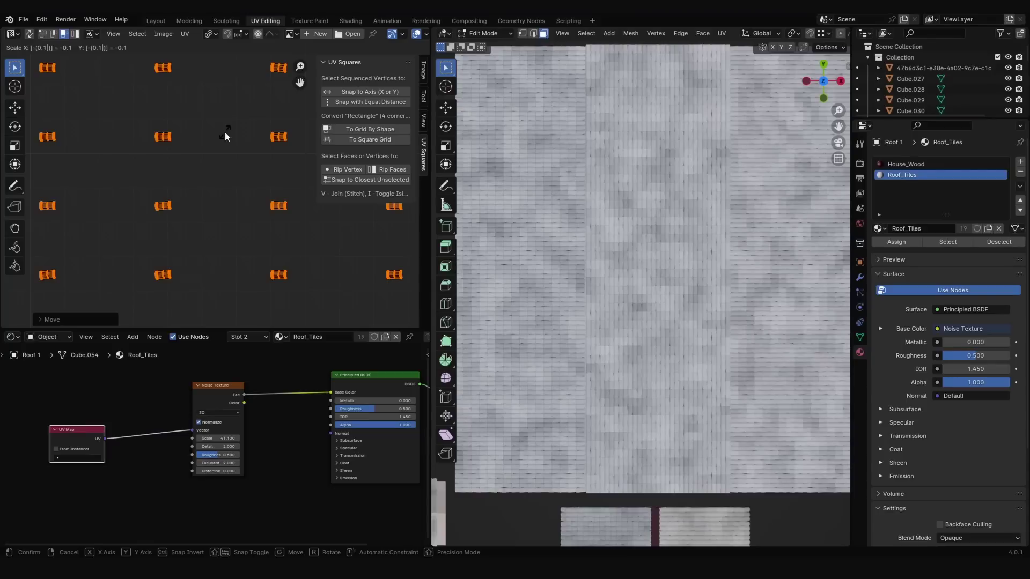
# - Adjust the colour-ramp contrast to vary the red roof tile colours
pyautogui.scroll(-12, 267, 246)
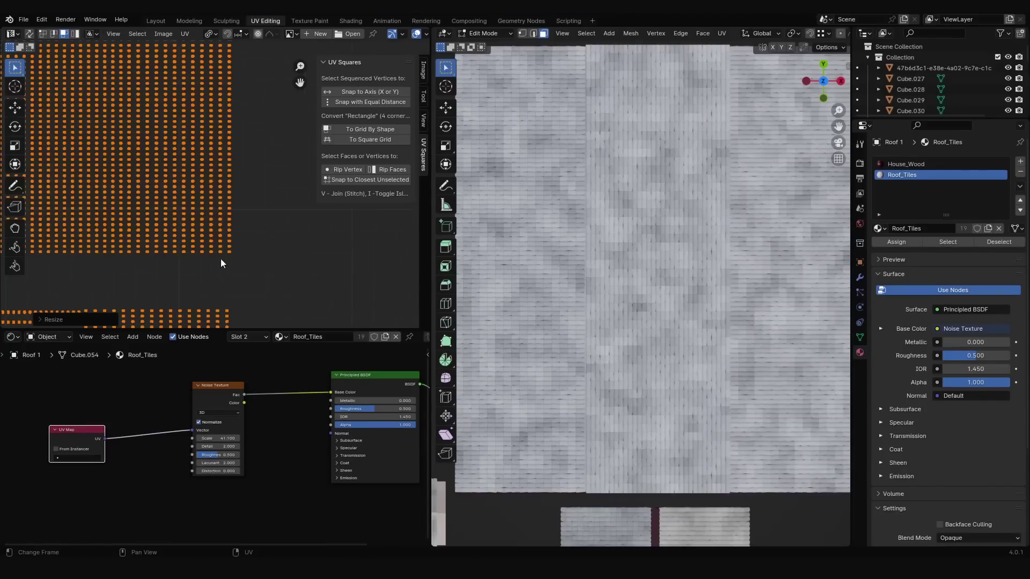
pyautogui.scroll(-3, 252, 233)
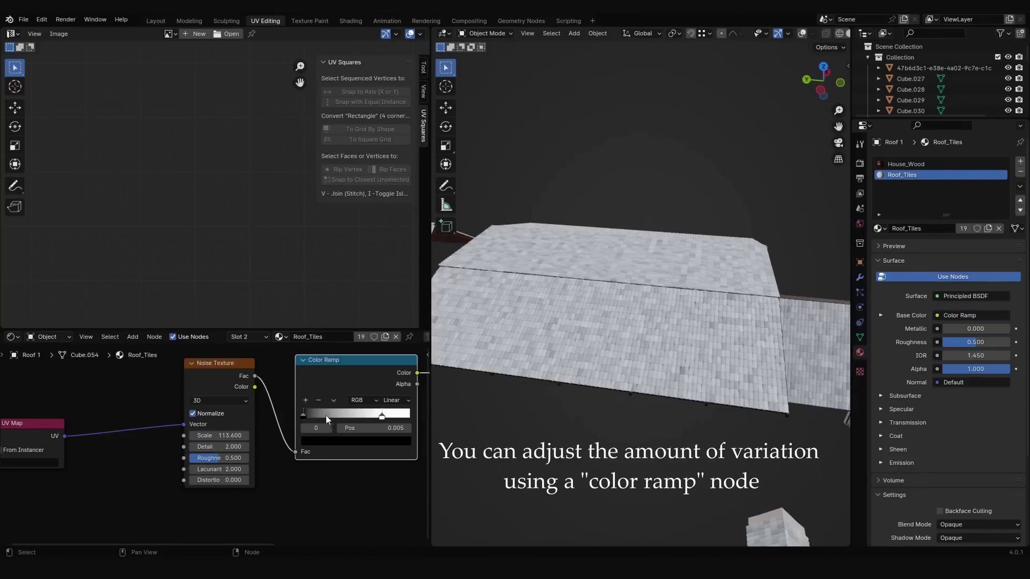
pyautogui.moveTo(326, 419); pyautogui.dragTo(322, 413)
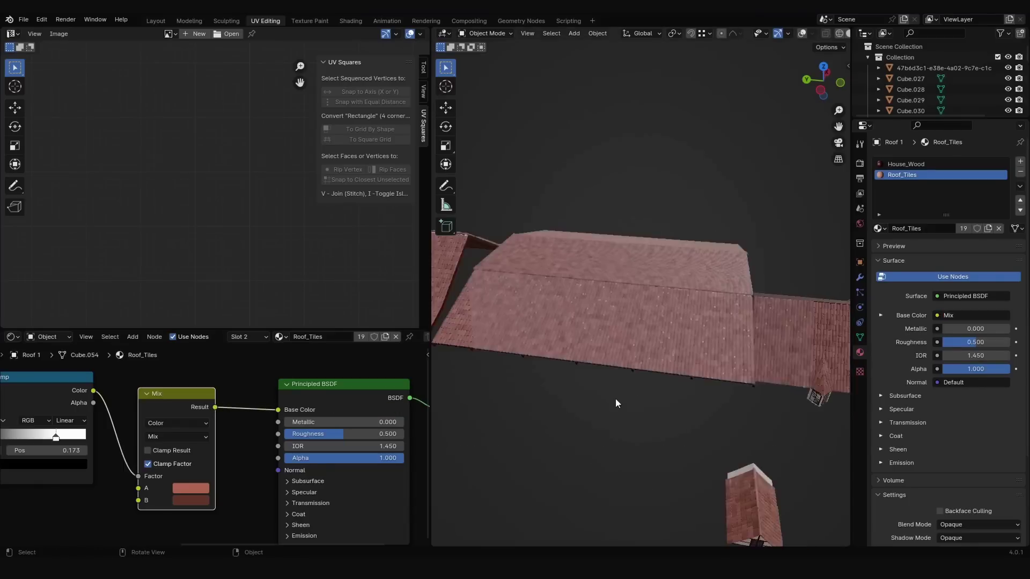
pyautogui.moveTo(615, 398); pyautogui.dragTo(684, 429, button='middle')
pyautogui.scroll(5, 614, 390)
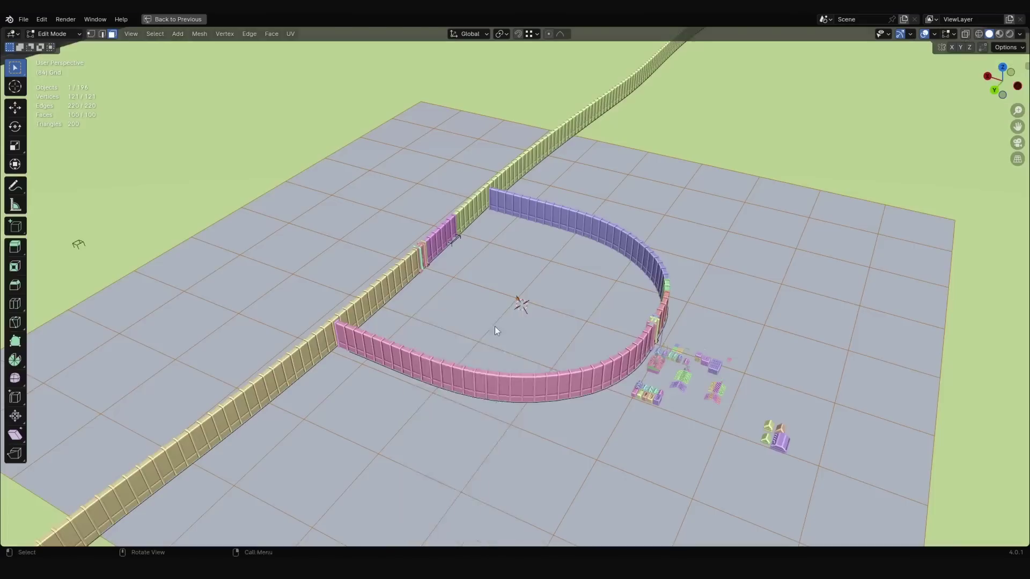
# - Subdivide the ground grid twice
pyautogui.rightClick(492, 327)
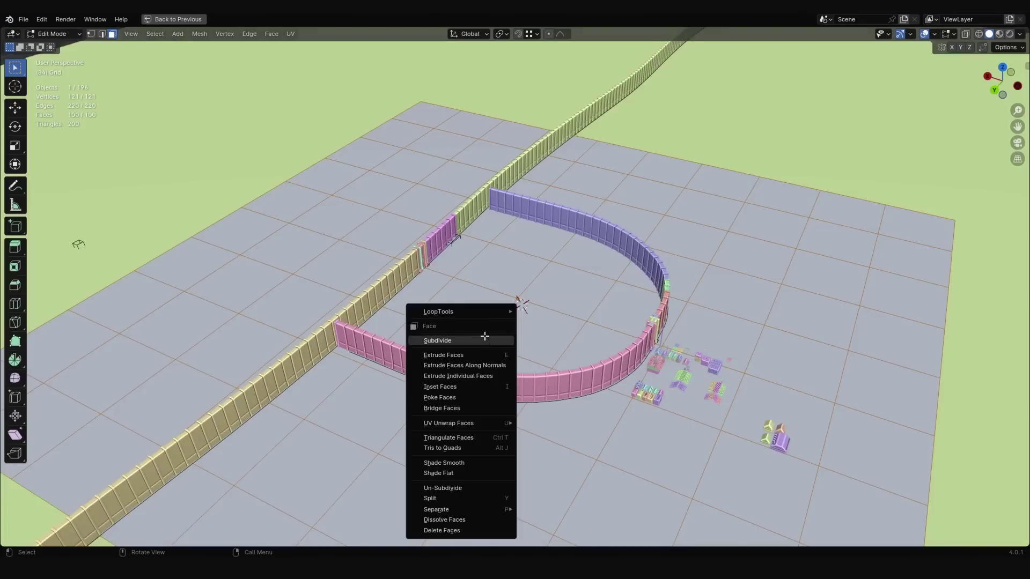
pyautogui.click(485, 335)
pyautogui.rightClick(484, 336)
pyautogui.click(484, 336)
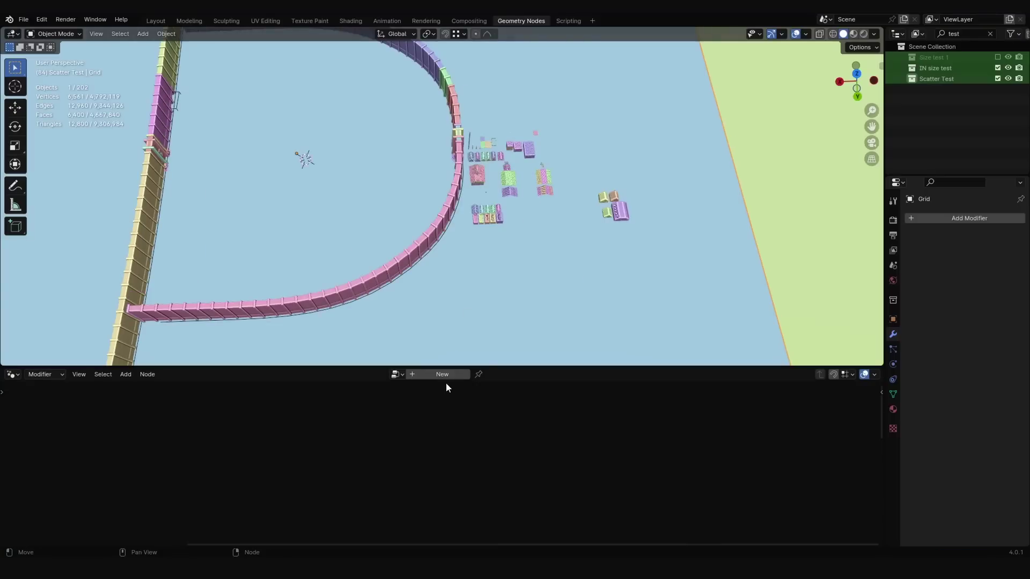
# - Add a Geometry Nodes modifier with Mesh to Points and Instance on Points nodes
pyautogui.click(442, 374)
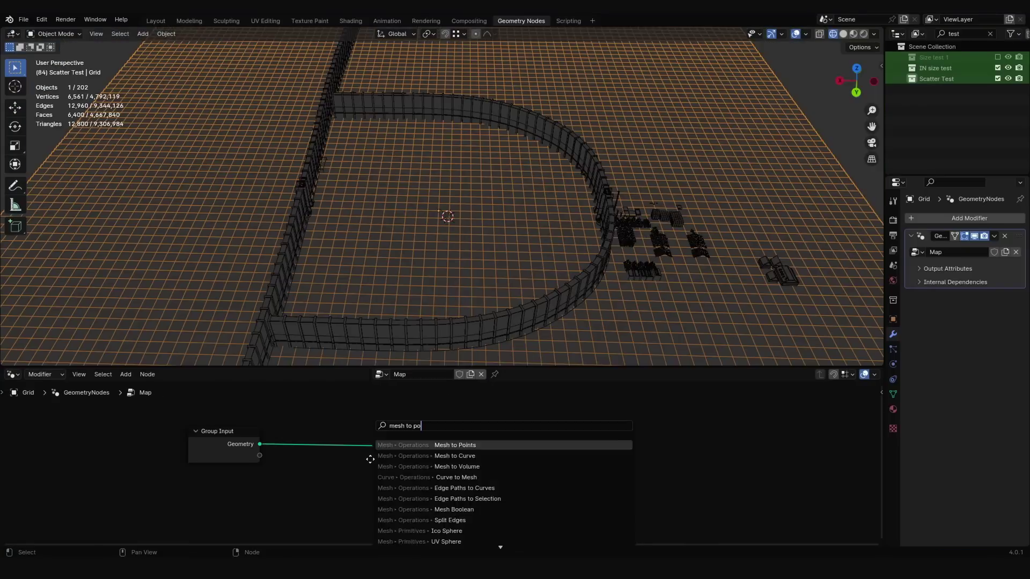
pyautogui.press('Return')
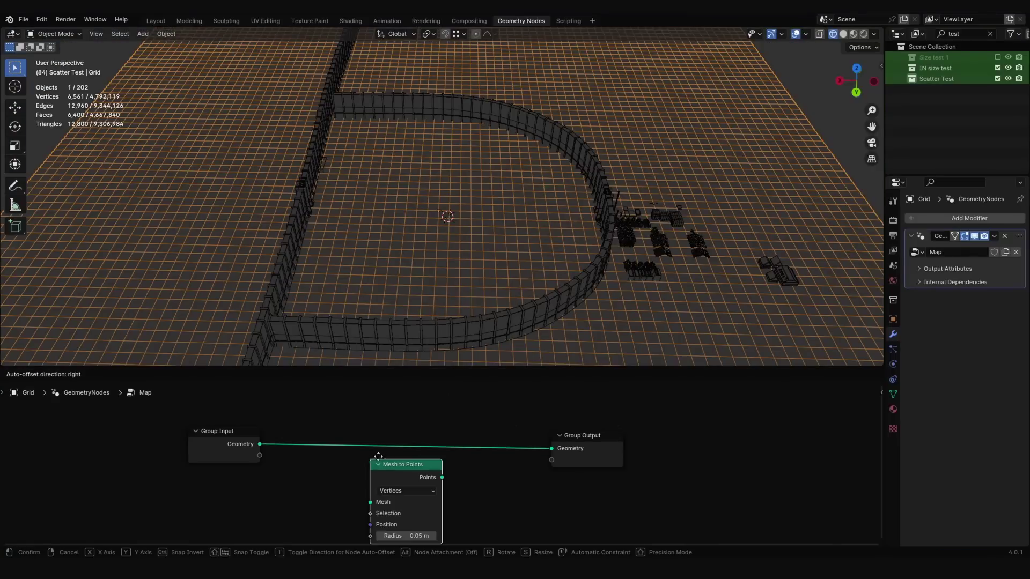
pyautogui.click(400, 423)
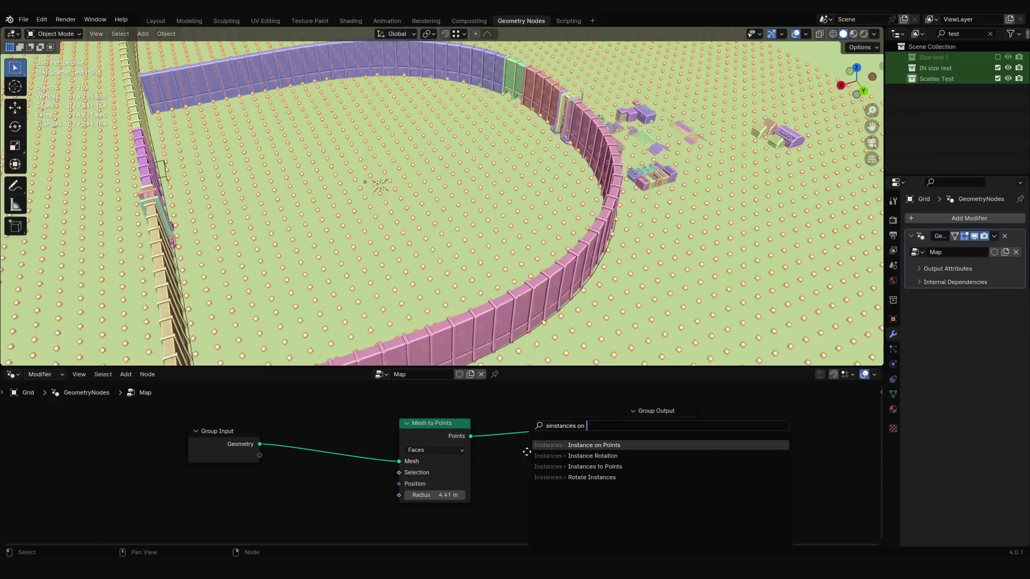
pyautogui.press('Return')
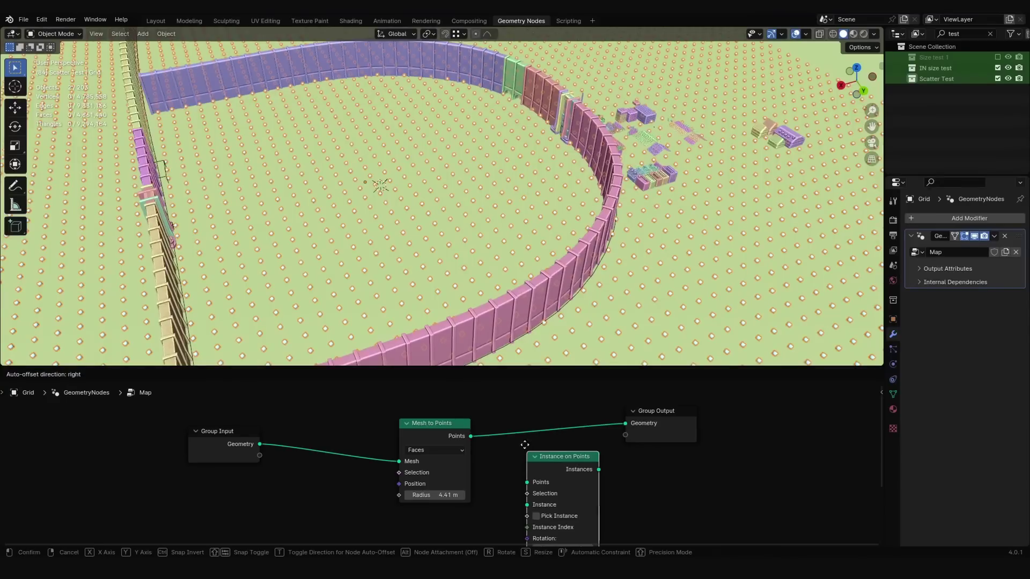
pyautogui.click(513, 408)
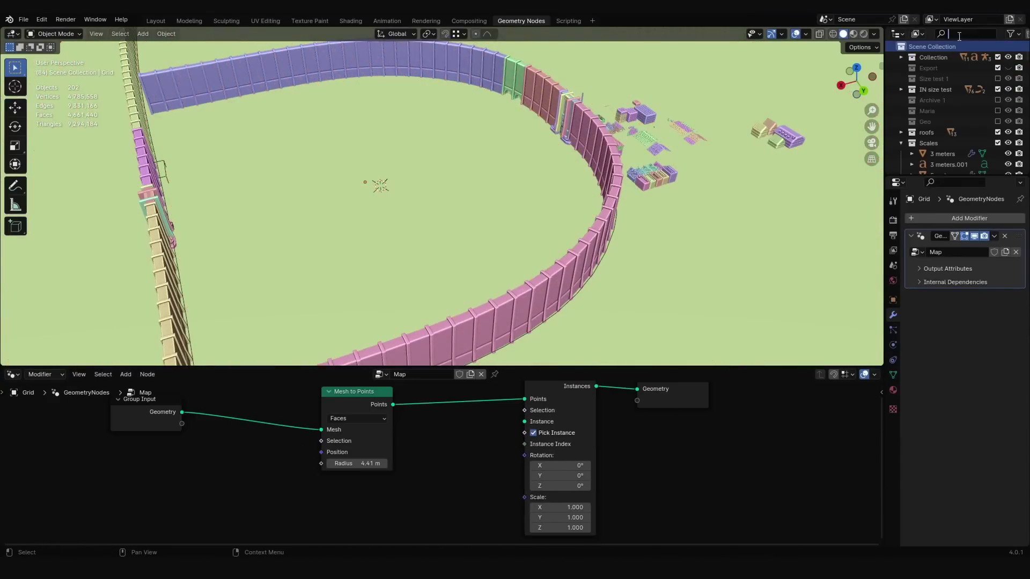
# - Use the Scatter Test collection as the instances placed on the grid's points
pyautogui.click(952, 33)
pyautogui.write('scatt')
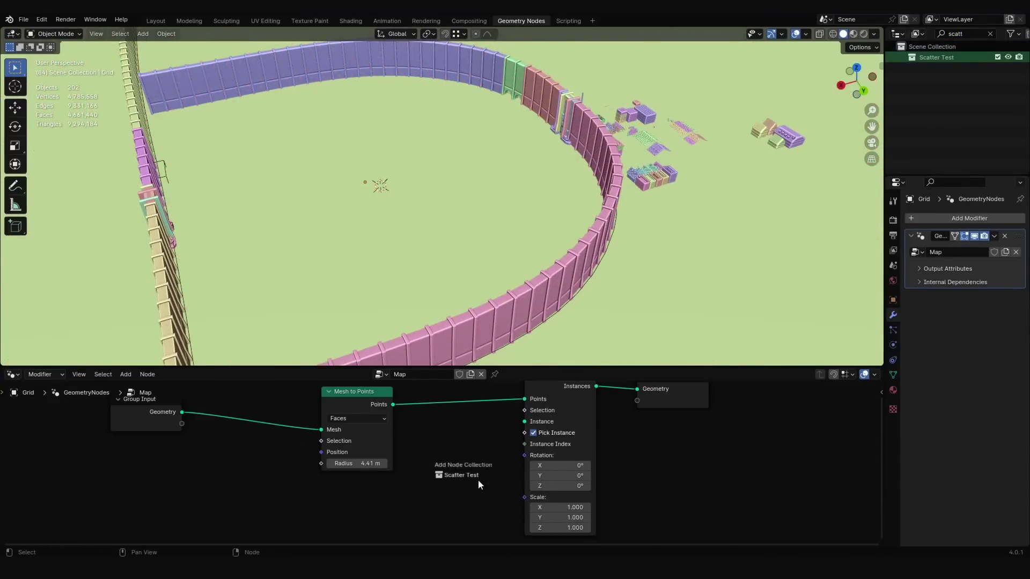
pyautogui.moveTo(398, 531); pyautogui.dragTo(397, 540)
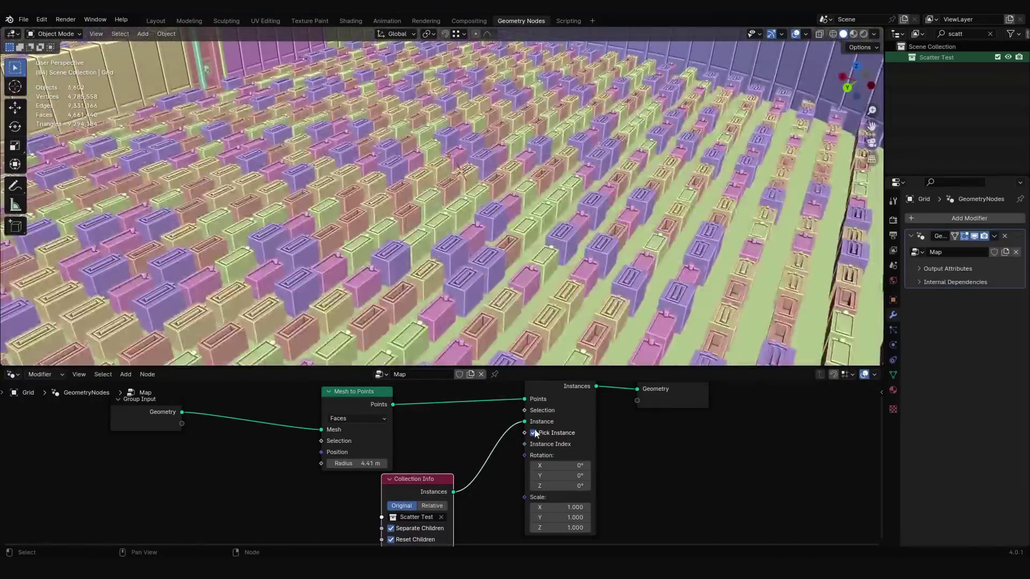
pyautogui.moveTo(483, 258); pyautogui.dragTo(494, 287, button='middle')
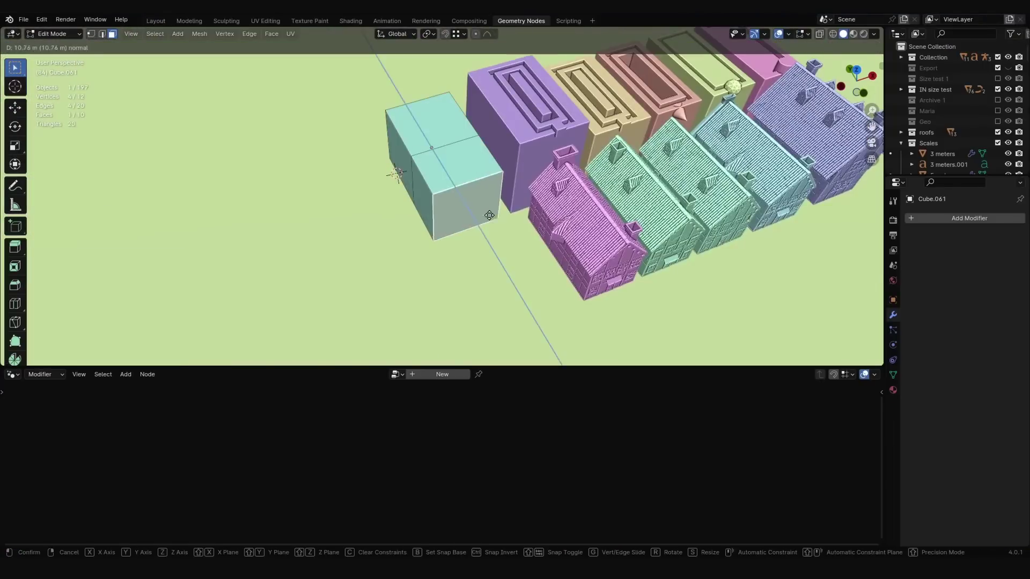
# - Drive the arrows' rotation through Combine XYZ, with a Value node set to pi (3.142) on Z
pyautogui.press('s')
pyautogui.press('x')
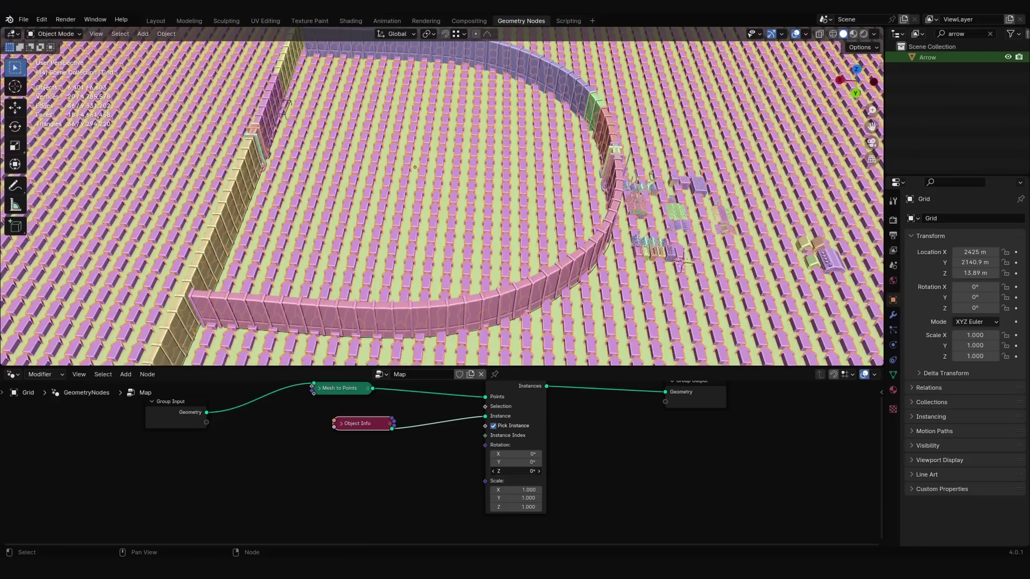
pyautogui.moveTo(486, 445); pyautogui.dragTo(424, 463)
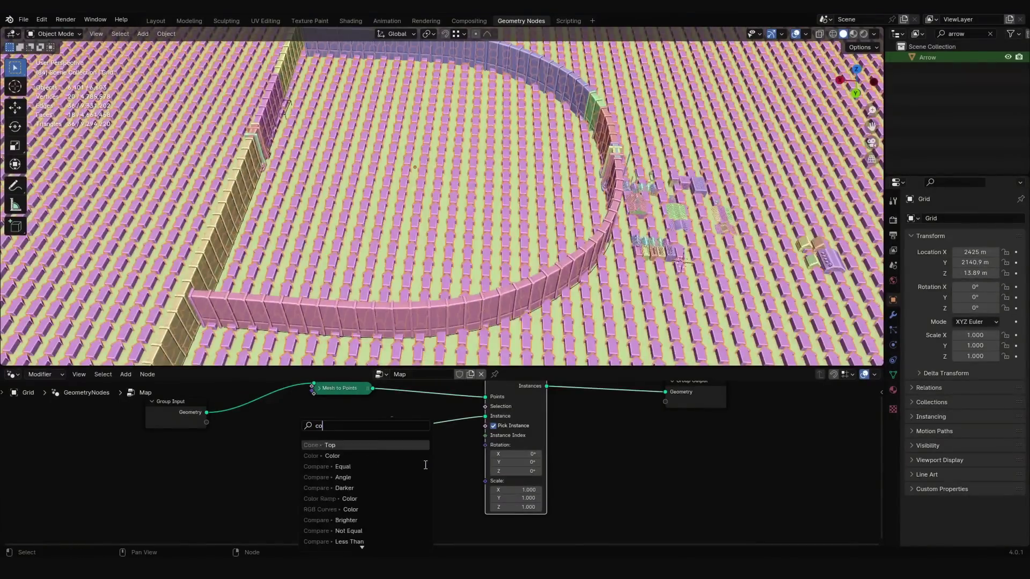
pyautogui.press('Return')
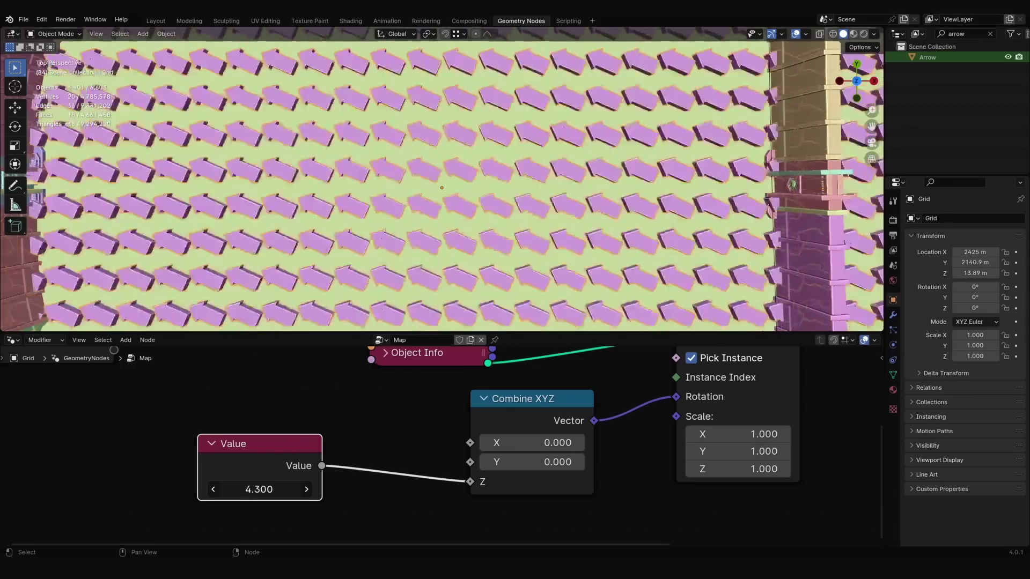
pyautogui.moveTo(259, 489); pyautogui.dragTo(160, 489)
pyautogui.click(275, 488)
pyautogui.write('pi')
pyautogui.press('Return')
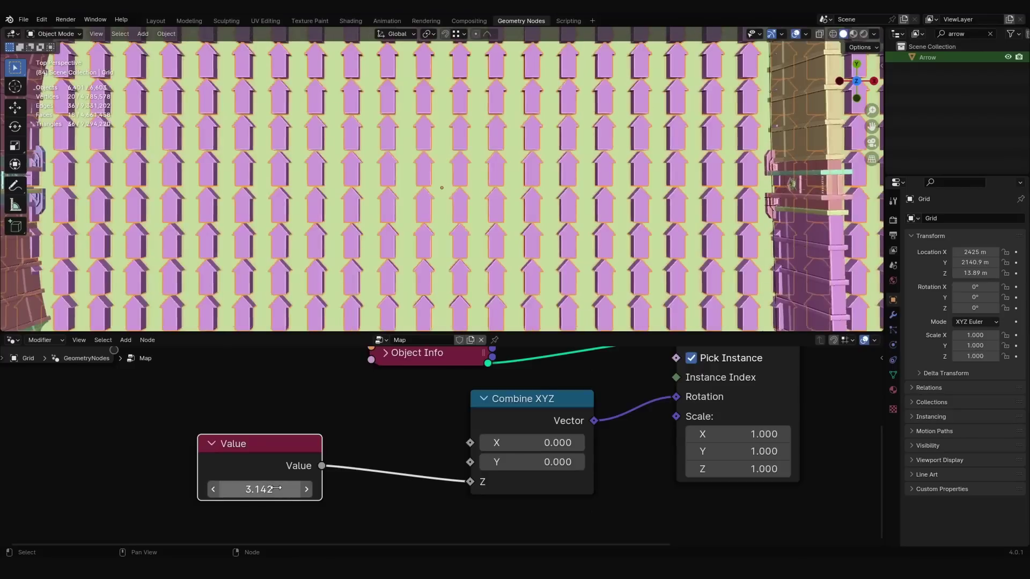
pyautogui.moveTo(275, 489); pyautogui.dragTo(226, 489)
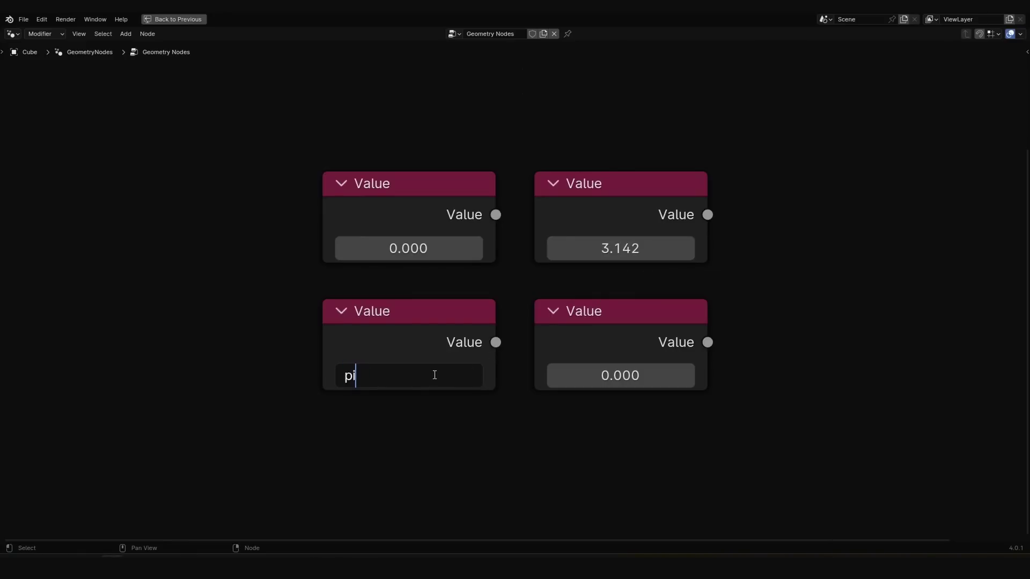
# - Add a Map Range node after the angle Value output
pyautogui.moveTo(335, 401); pyautogui.dragTo(382, 487)
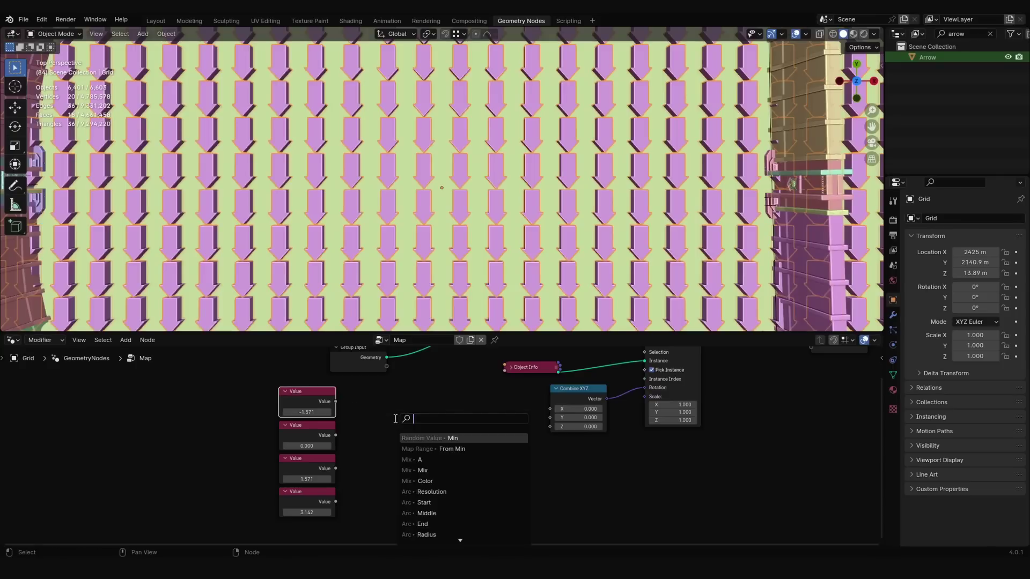
pyautogui.write('map')
pyautogui.press('Return')
pyautogui.click(408, 404)
pyautogui.scroll(3, 448, 476)
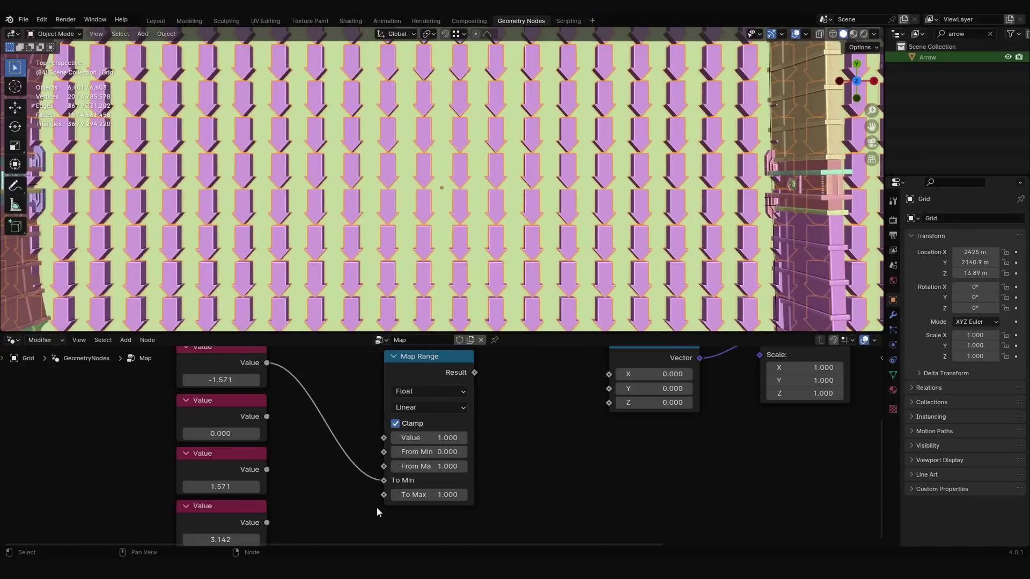
pyautogui.scroll(-2, 472, 531)
# - Add an Integer Random Value node with Max 1 to feed the Map Range
pyautogui.moveTo(383, 438); pyautogui.dragTo(399, 461)
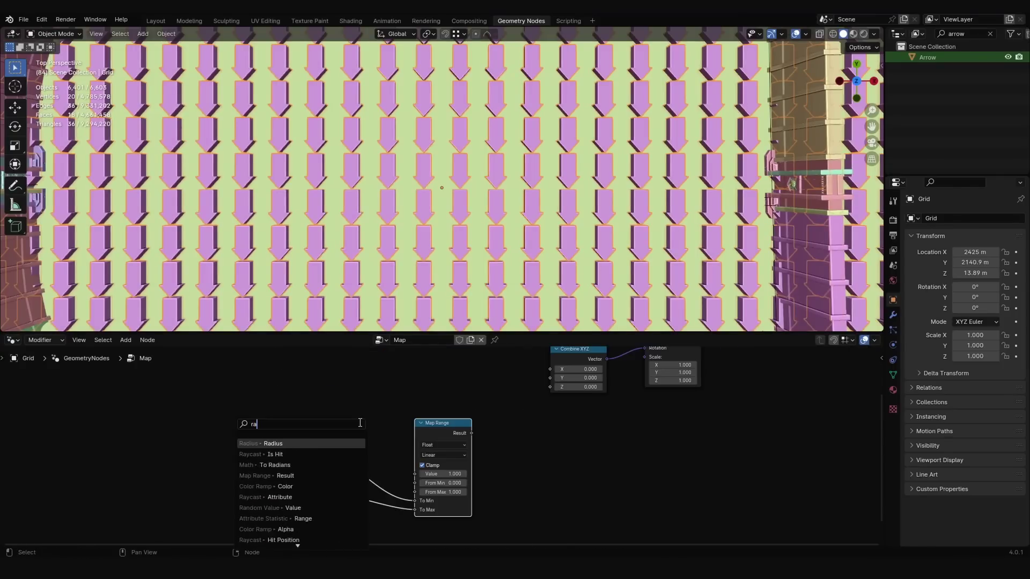
pyautogui.write('random')
pyautogui.press('Return')
pyautogui.click(295, 399)
pyautogui.click(294, 397)
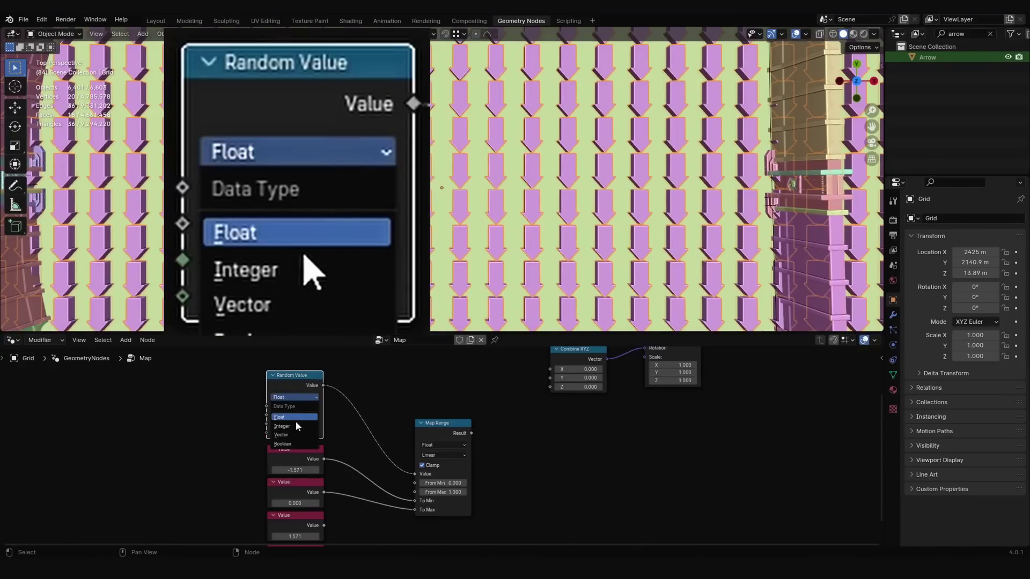
pyautogui.click(296, 424)
pyautogui.click(306, 406)
pyautogui.press('Tab')
pyautogui.write('1')
pyautogui.press('Return')
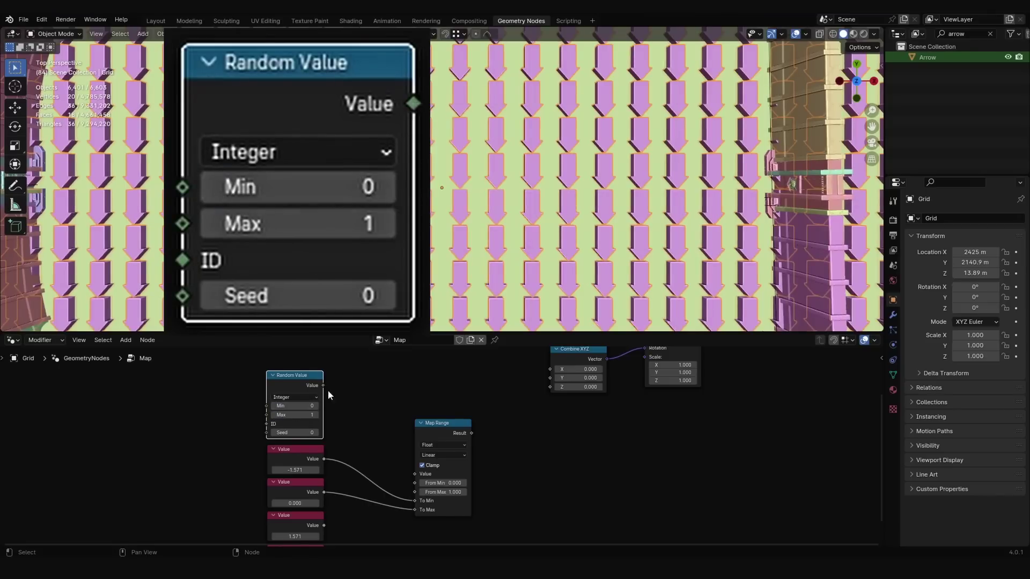
# - Wire Random Value into Map Range and its Result into Z, then duplicate the pair
pyautogui.moveTo(323, 386); pyautogui.dragTo(414, 474)
pyautogui.moveTo(471, 433); pyautogui.dragTo(550, 387)
pyautogui.moveTo(435, 422); pyautogui.dragTo(449, 410)
pyautogui.keyDown('shift'); pyautogui.click(295, 376); pyautogui.keyUp('shift')
pyautogui.scroll(-2, 443, 429)
pyautogui.hotkey('shift', 'd')
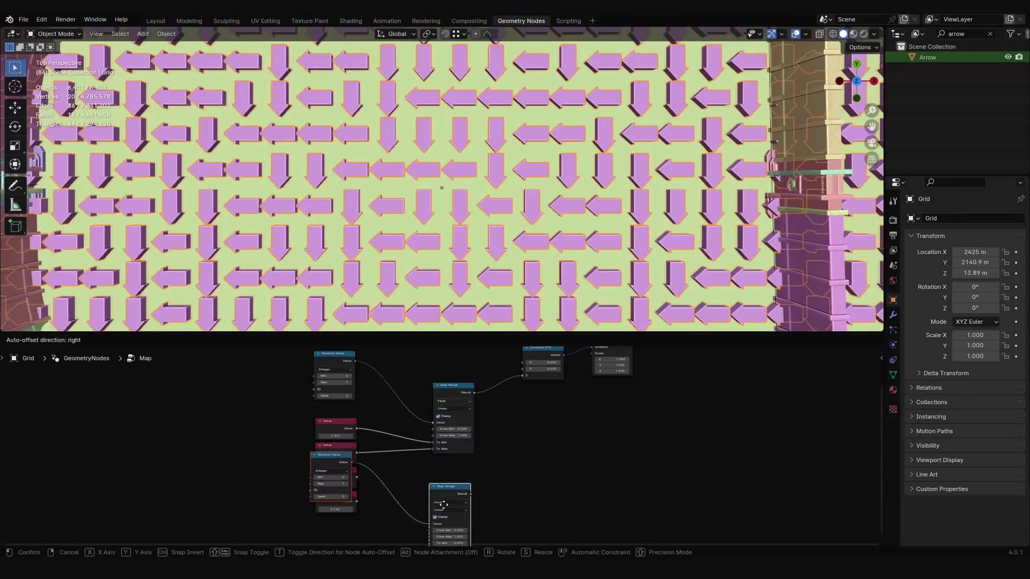
pyautogui.click(444, 505)
# - Connect 1.571 and 3.142 to the copy's To Min and To Max, then add another Map Range
pyautogui.moveTo(338, 415); pyautogui.dragTo(362, 465)
pyautogui.moveTo(417, 491); pyautogui.dragTo(417, 491)
pyautogui.scroll(-1, 411, 496)
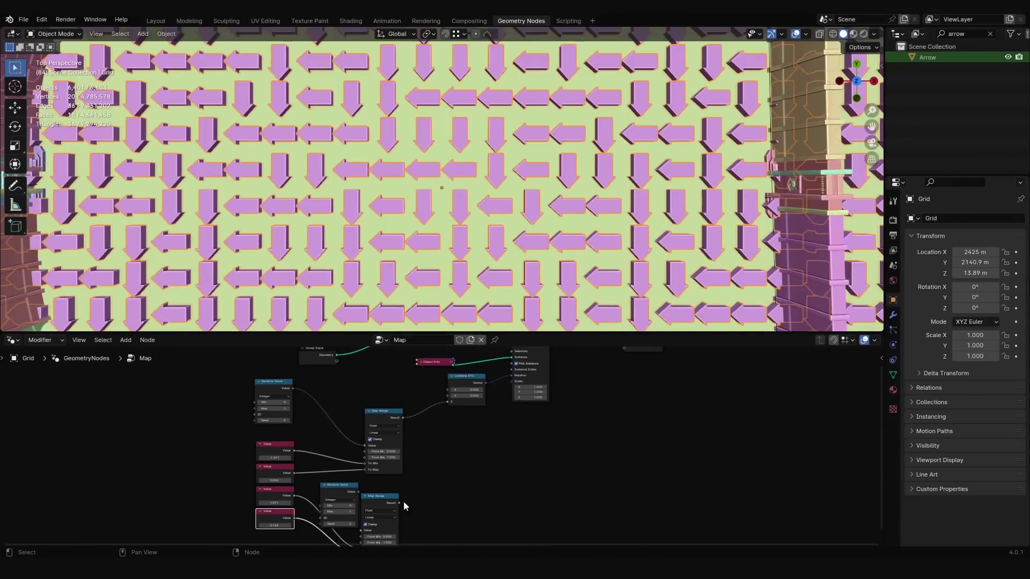
pyautogui.moveTo(438, 403); pyautogui.dragTo(454, 492)
pyautogui.hotkey('ctrl', 'z')
pyautogui.scroll(1, 423, 442)
pyautogui.hotkey('shift', 'd')
pyautogui.click(485, 466)
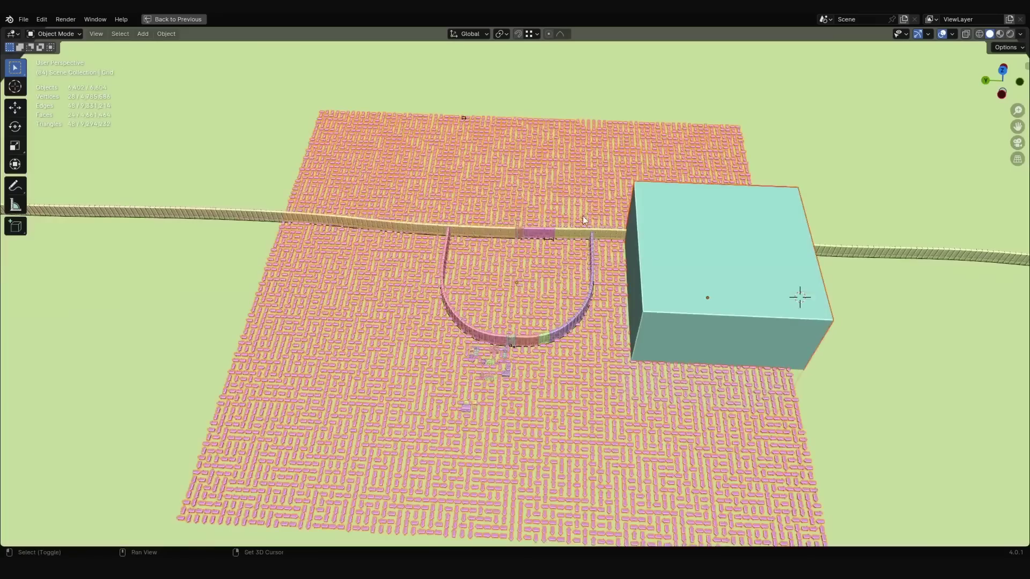
# - Add a cube as a BTool Difference cutter, with its Boolean placed above Geometry Nodes
pyautogui.press('q')
pyautogui.click(568, 283)
# - Stretch the cutter mesh along the Y axis
pyautogui.hotkey('ctrl', 'space')
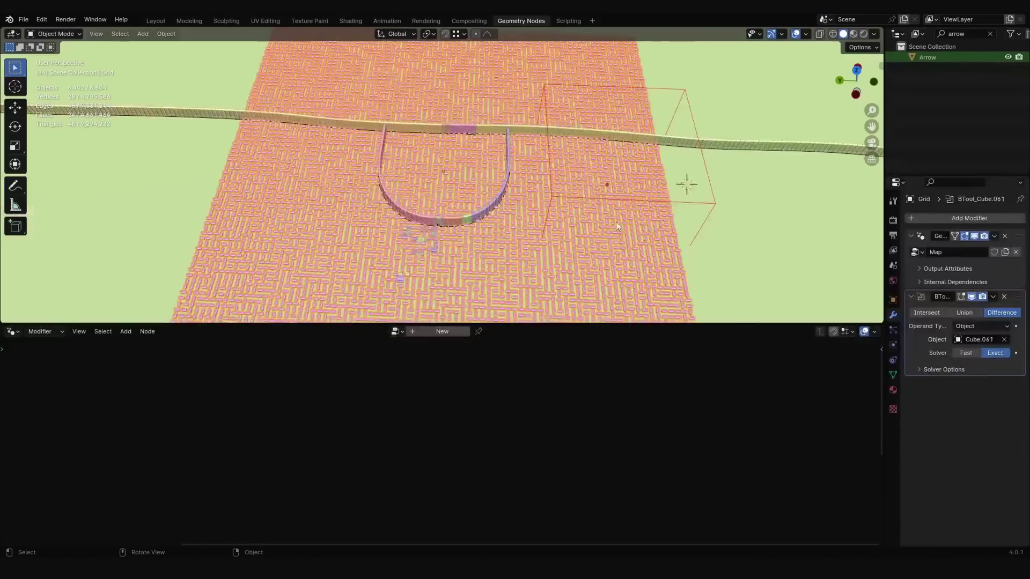
pyautogui.moveTo(1019, 300); pyautogui.dragTo(1019, 236)
pyautogui.moveTo(590, 203); pyautogui.dragTo(633, 252, button='middle')
pyautogui.press('Tab')
pyautogui.press('s')
pyautogui.press('y')
pyautogui.hotkey('ctrl', 'space')
pyautogui.press('Return')
# - Duplicate the linked cutter geometry along Y to clear a second strip
pyautogui.scroll(-5, 633, 252)
pyautogui.hotkey('ctrl', 'l')
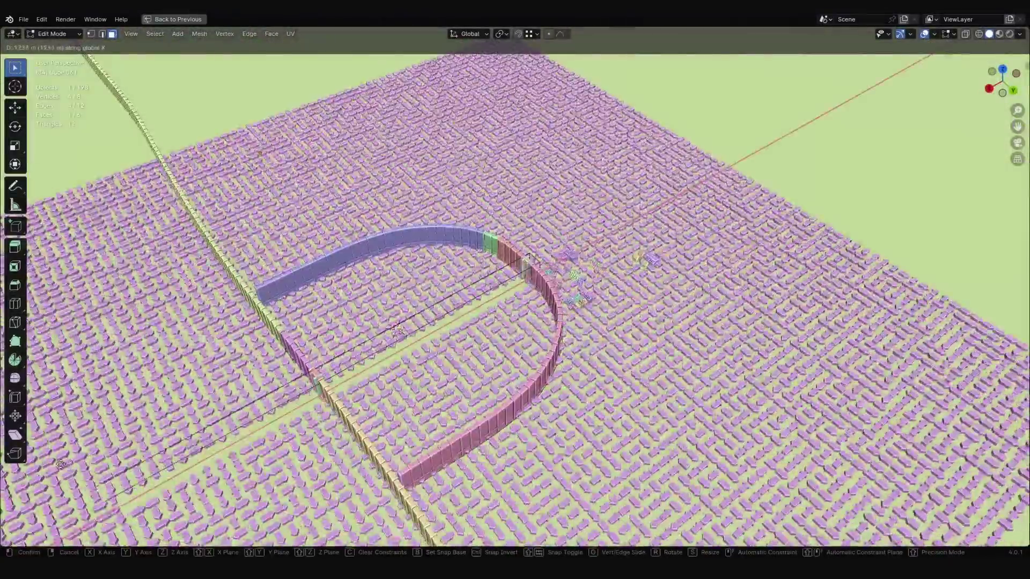
pyautogui.scroll(3, 646, 223)
pyautogui.hotkey('shift', 'd')
pyautogui.press('y')
pyautogui.click(646, 223)
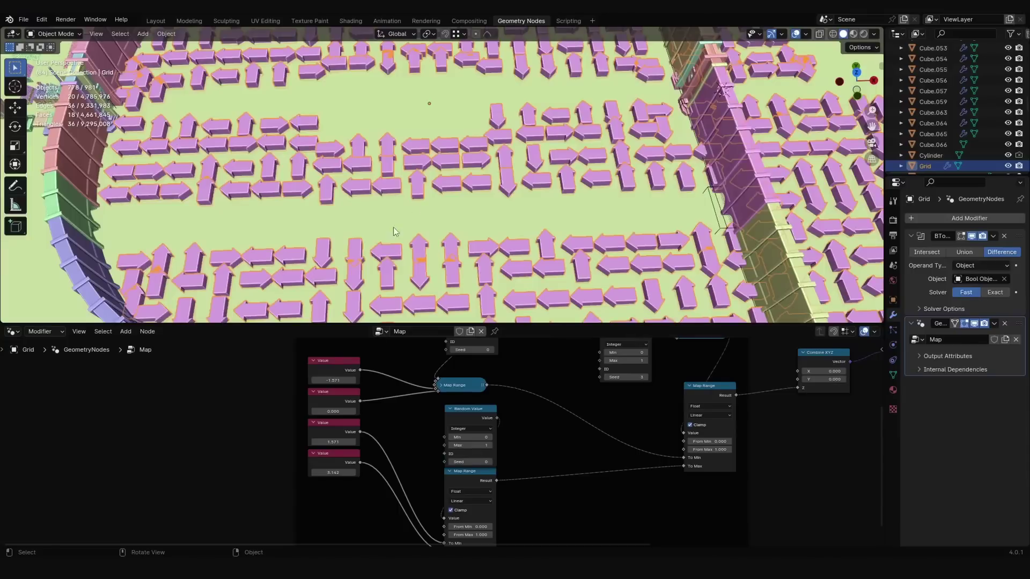
# - Reset the first angle value to -1.571 and add a new Map Range node
pyautogui.scroll(2, 268, 385)
pyautogui.moveTo(379, 385); pyautogui.dragTo(423, 424, button='middle')
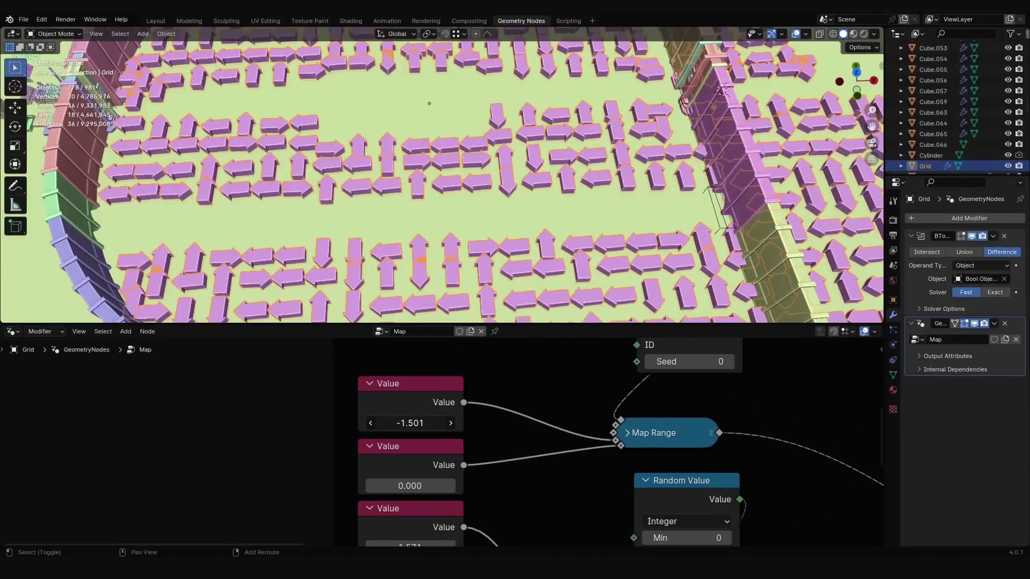
pyautogui.moveTo(422, 424)
pyautogui.mouseDown()
pyautogui.moveTo(408, 424)
pyautogui.moveTo(422, 425)
pyautogui.mouseUp()
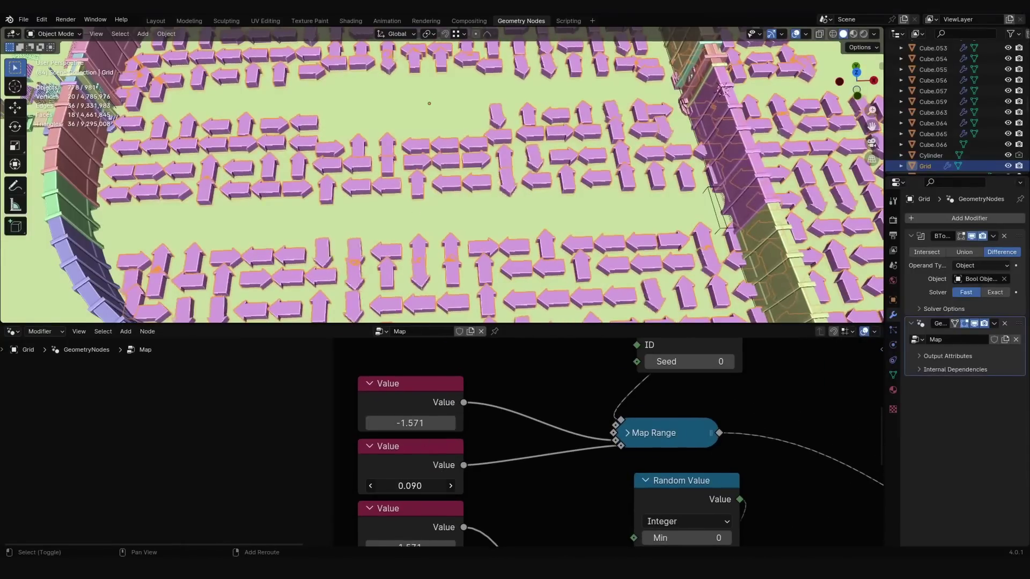
pyautogui.scroll(-2, 408, 440)
pyautogui.hotkey('shift', 'a')
pyautogui.write('map ra')
pyautogui.press('Return')
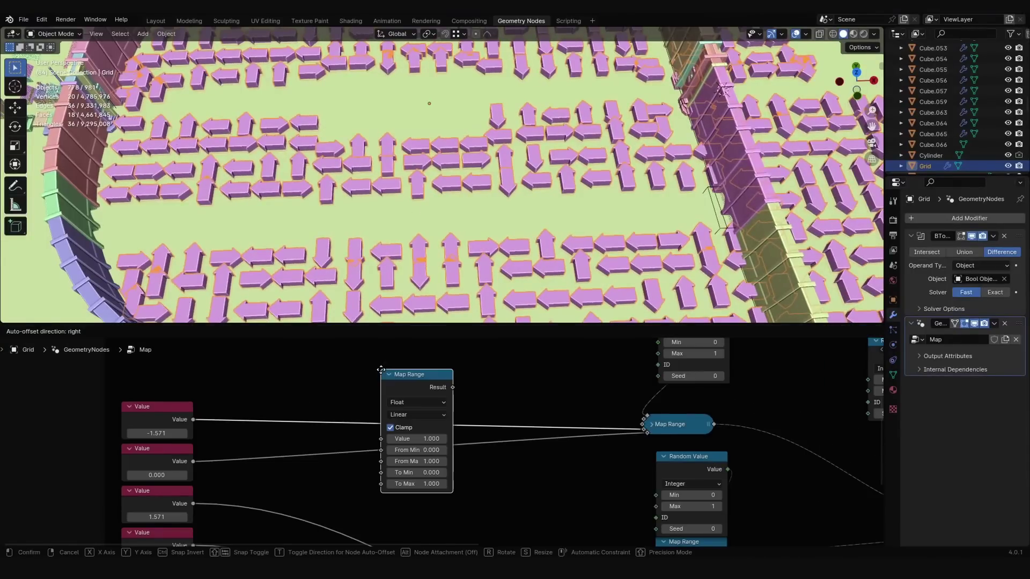
pyautogui.click(430, 458)
# - Give the new Map Range a -1.671 to -1.471 range, then inspect the wobbling arrow field
pyautogui.hotkey('ctrl', 'space')
pyautogui.scroll(2, 211, 306)
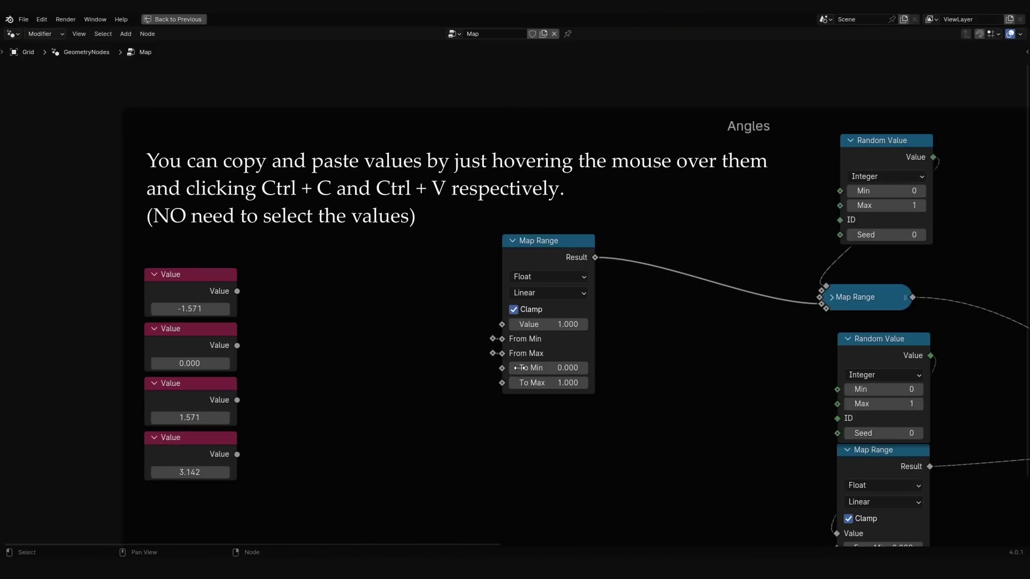
pyautogui.scroll(3, 539, 369)
pyautogui.hotkey('ctrl', 'v')
pyautogui.click(459, 363)
pyautogui.click(586, 388)
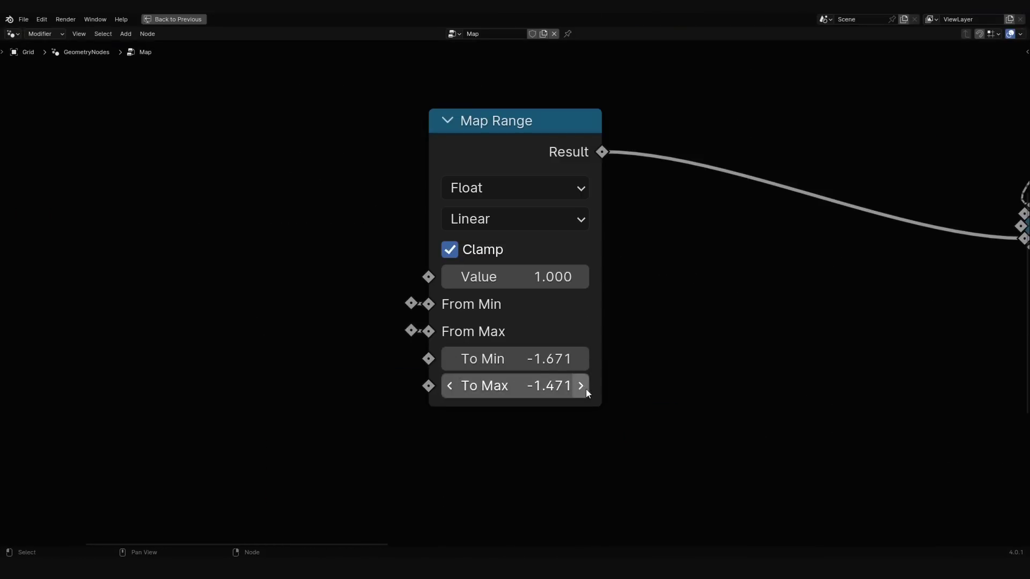
pyautogui.hotkey('ctrl', 'space')
pyautogui.press('BackSpace')
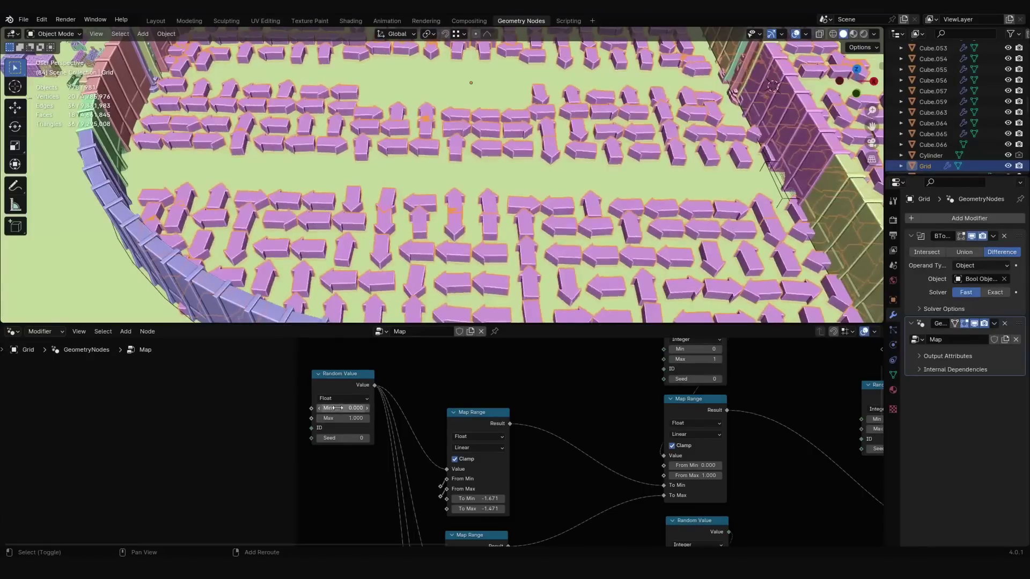
pyautogui.scroll(-1, 445, 472)
pyautogui.moveTo(483, 188); pyautogui.dragTo(456, 204, button='middle')
pyautogui.moveTo(510, 225); pyautogui.dragTo(564, 234, button='middle')
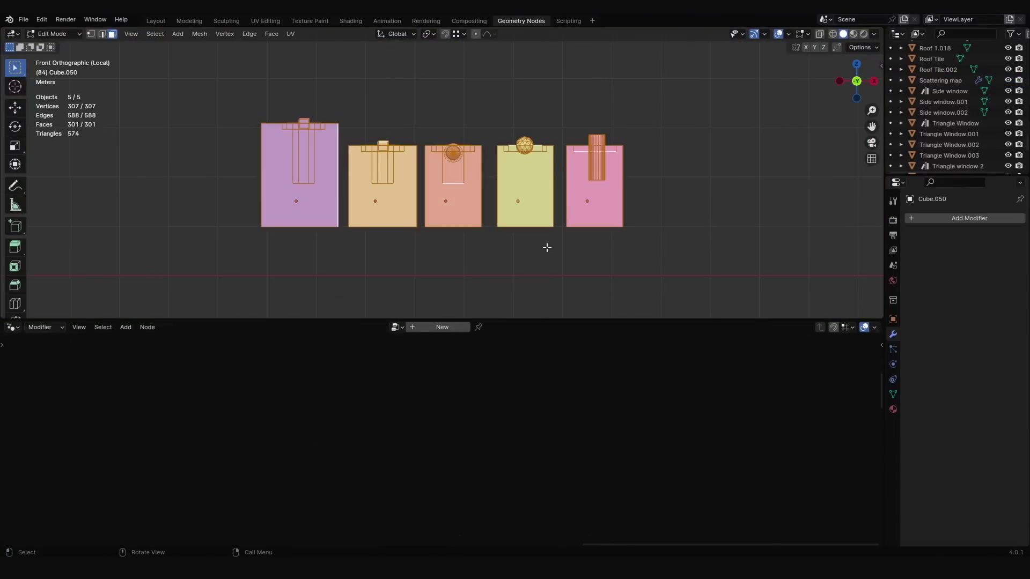
# - Move the house meshes vertically and edit the 0.7 scale-range minimum
pyautogui.press('g')
pyautogui.press('z')
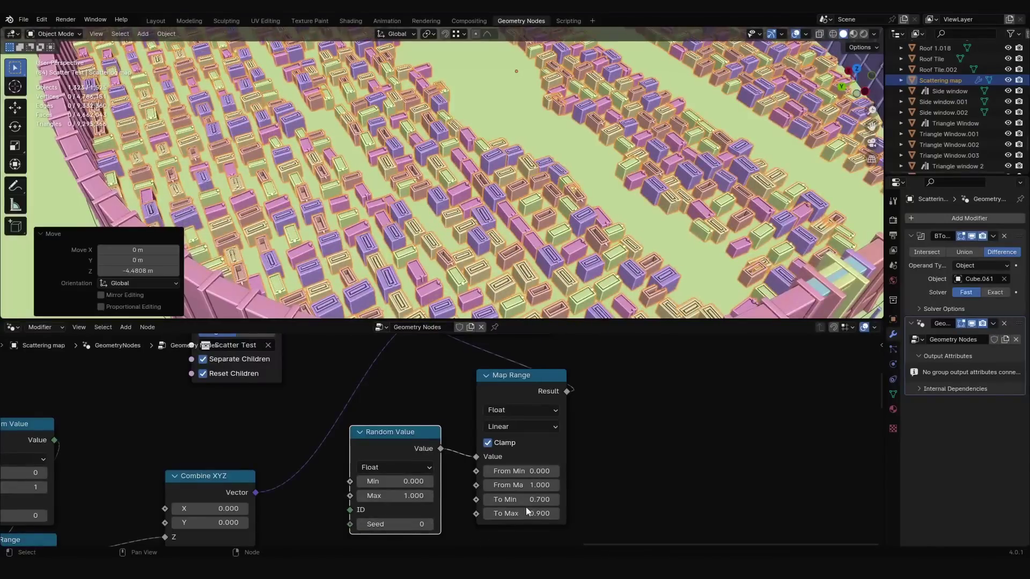
pyautogui.click(529, 503)
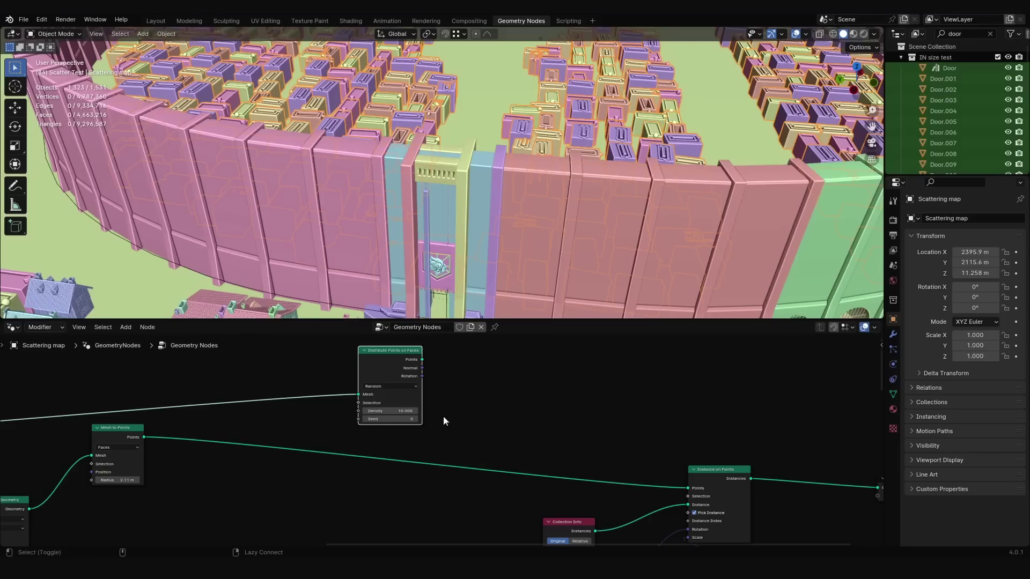
pyautogui.scroll(1, 465, 373)
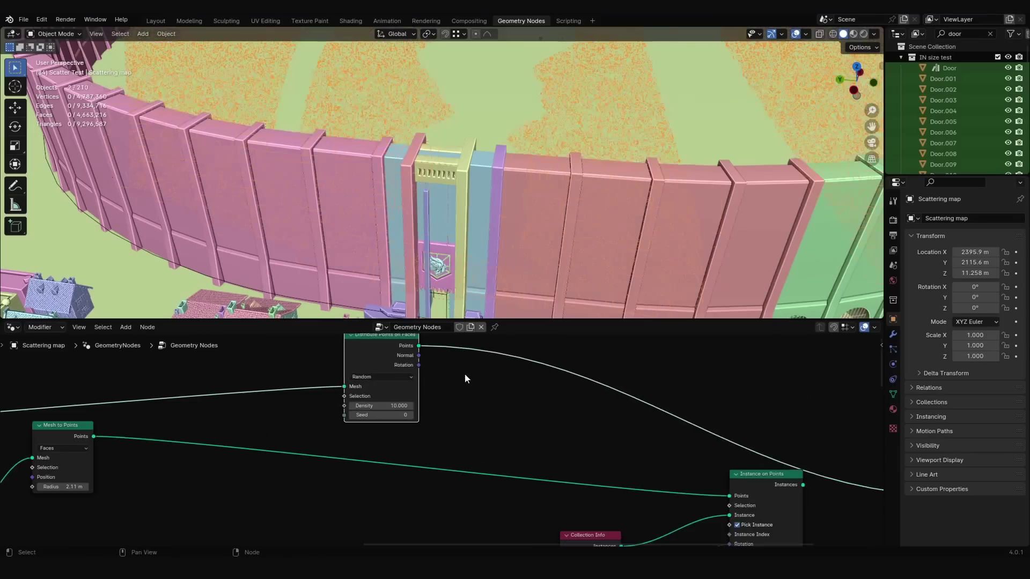
pyautogui.scroll(-1, 464, 375)
pyautogui.scroll(-3, 465, 156)
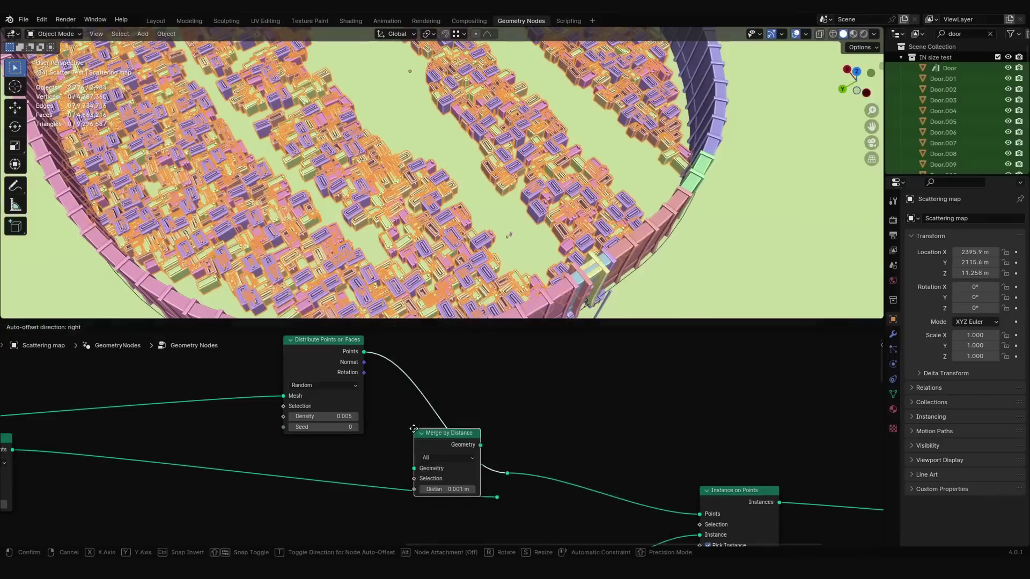
# - Insert Merge by Distance at 17.5 m and raise the point density to 0.425
pyautogui.click(406, 383)
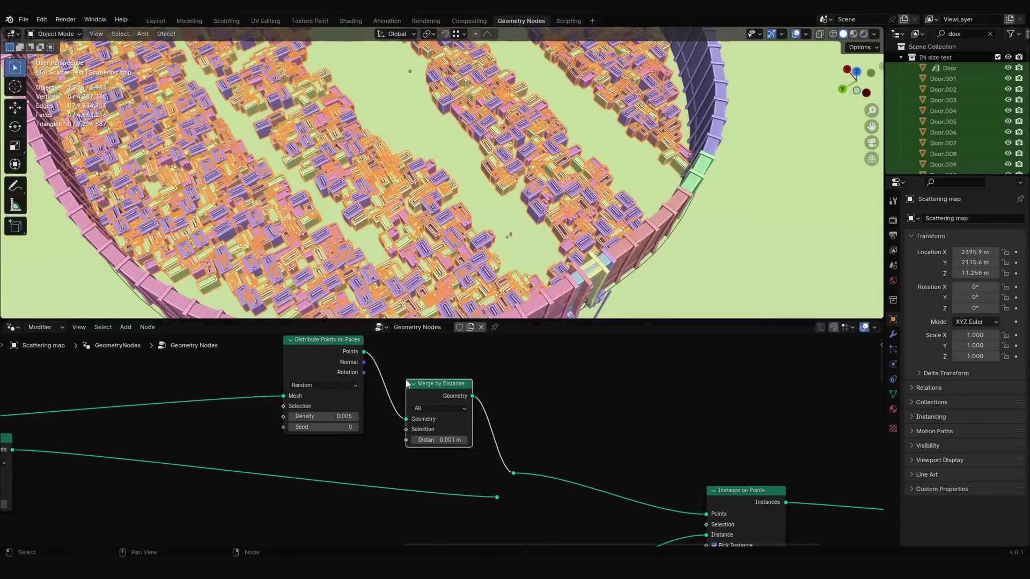
pyautogui.moveTo(439, 440); pyautogui.dragTo(461, 440)
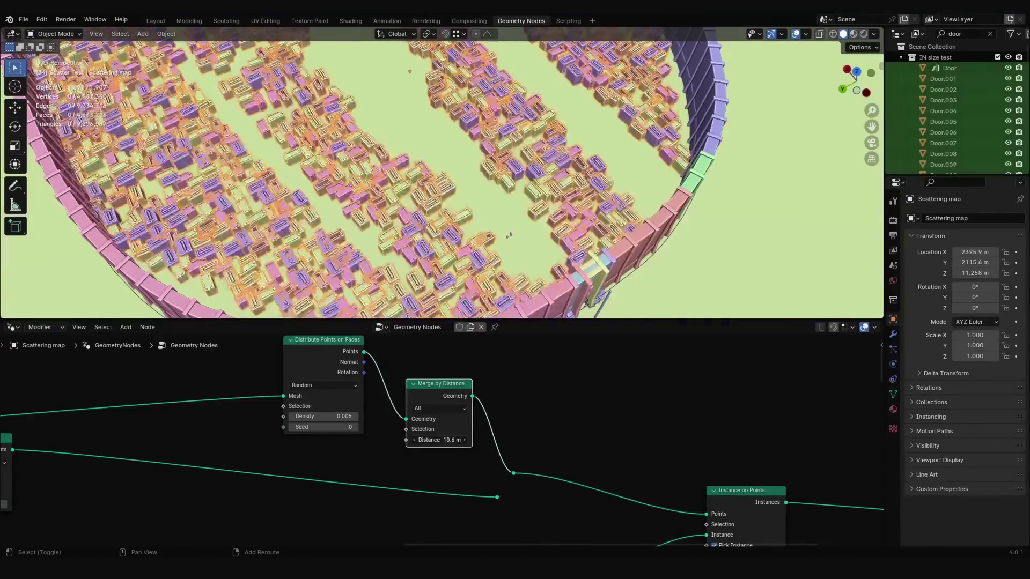
pyautogui.moveTo(439, 440); pyautogui.dragTo(462, 440)
pyautogui.moveTo(390, 280); pyautogui.dragTo(453, 302, button='middle')
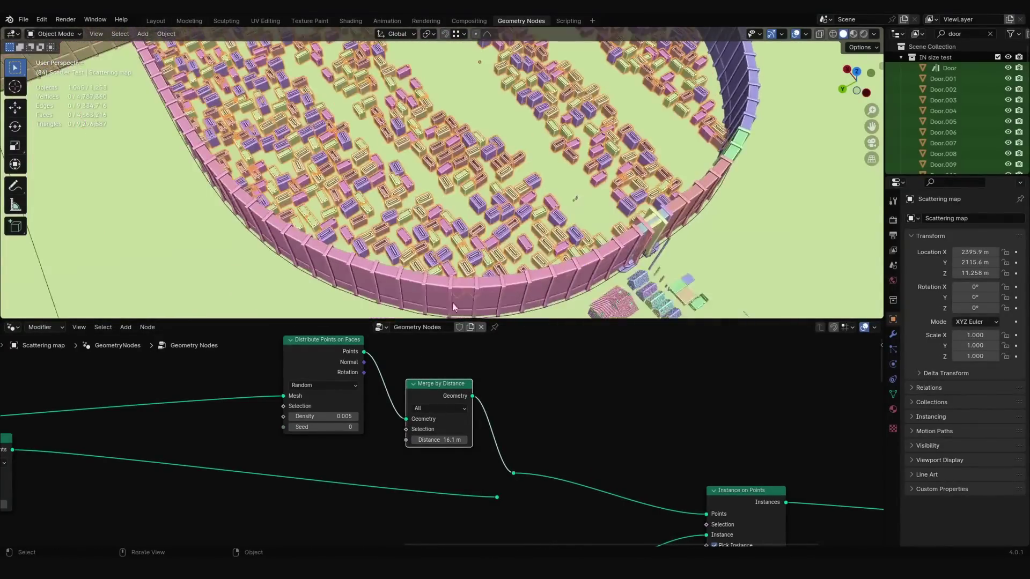
pyautogui.moveTo(321, 416); pyautogui.dragTo(349, 416)
pyautogui.moveTo(439, 440); pyautogui.dragTo(451, 440)
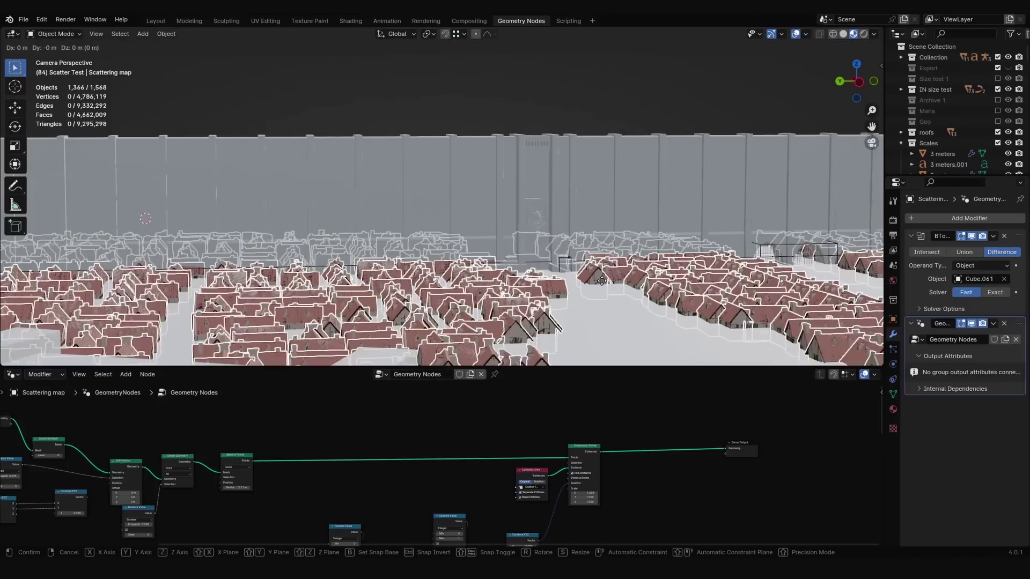
# - Move the sample houses straight up along Z
pyautogui.press('g')
pyautogui.press('z')
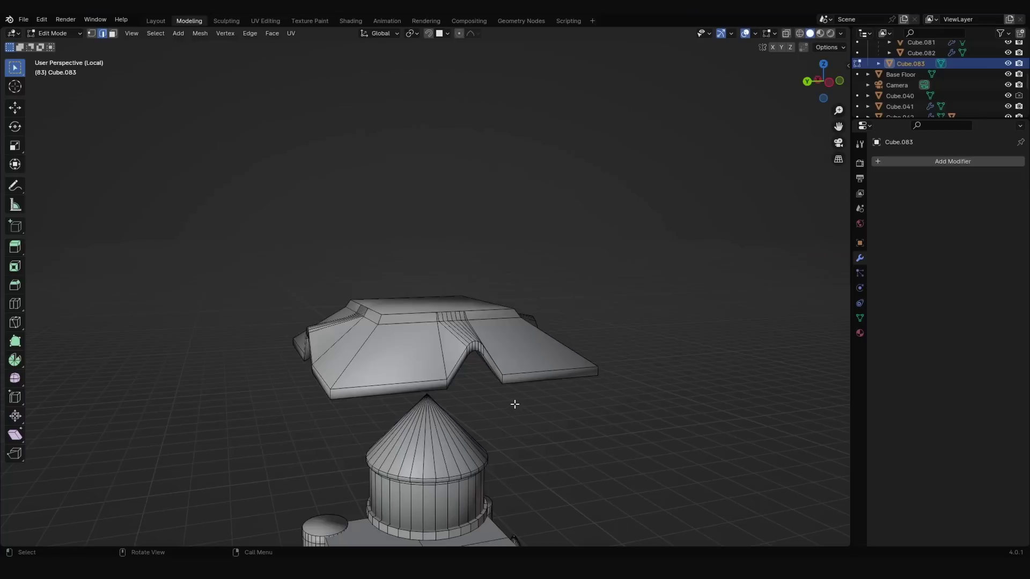
# - Select the whole roof piece and lift it vertically above the tower
pyautogui.hotkey('ctrl', 'l')
pyautogui.moveTo(503, 375); pyautogui.dragTo(554, 391, button='middle')
pyautogui.press('g')
pyautogui.press('z')
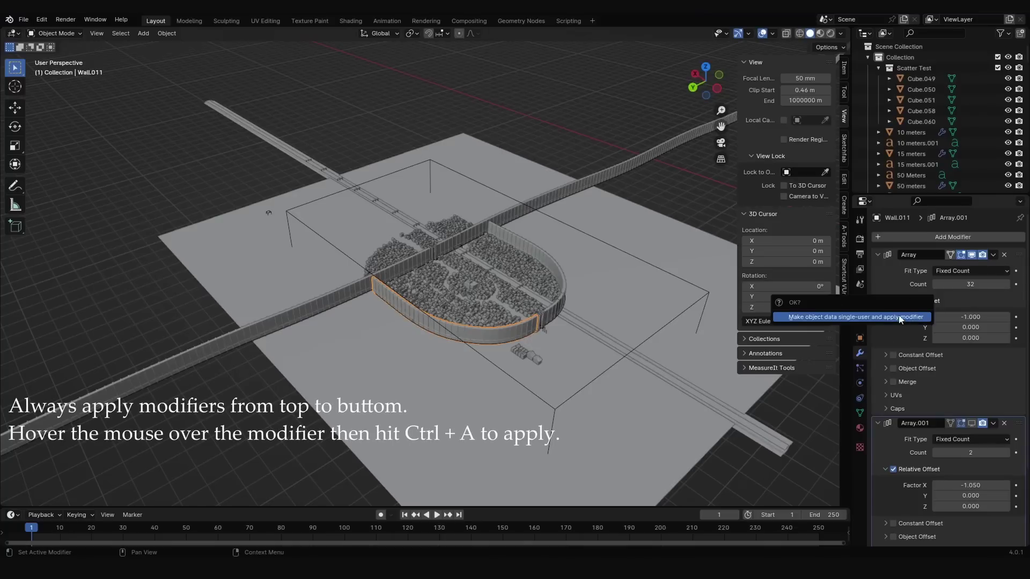
# - Apply the wall's Array modifiers and search for Make Instances Real
pyautogui.click(856, 317)
pyautogui.hotkey('ctrl', 'a')
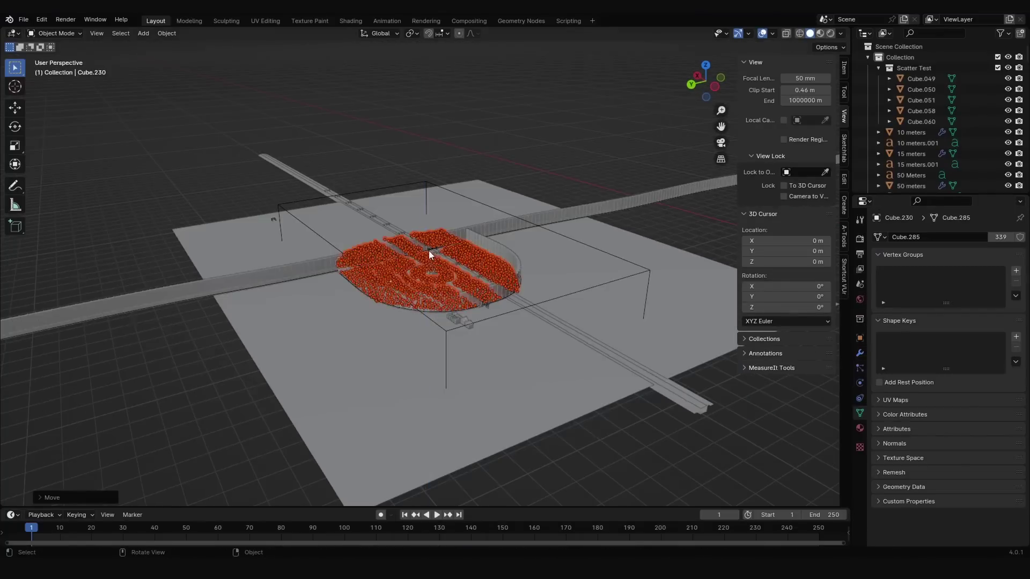
pyautogui.scroll(6, 429, 254)
pyautogui.moveTo(475, 329); pyautogui.dragTo(384, 360, button='middle')
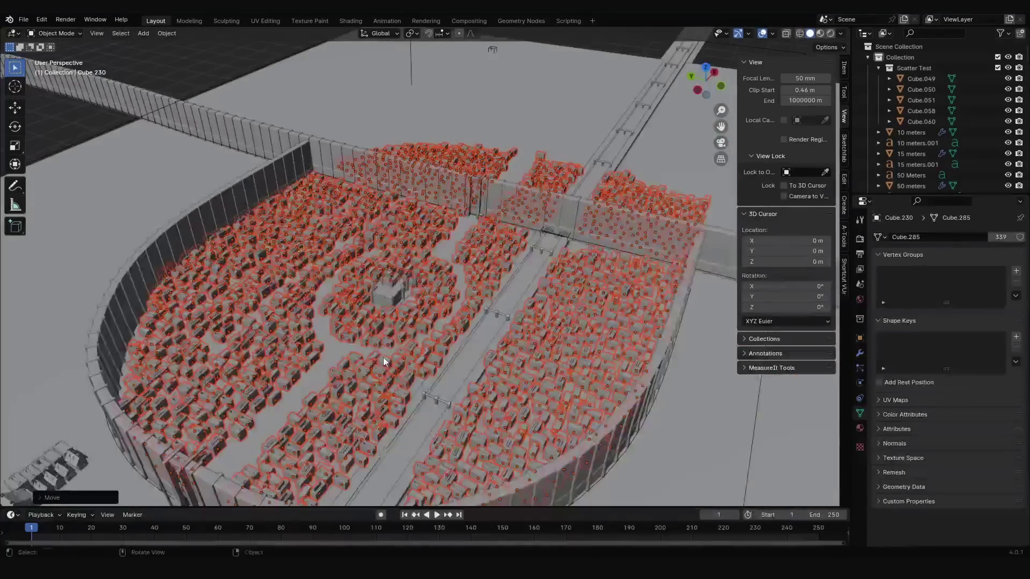
pyautogui.press('F3')
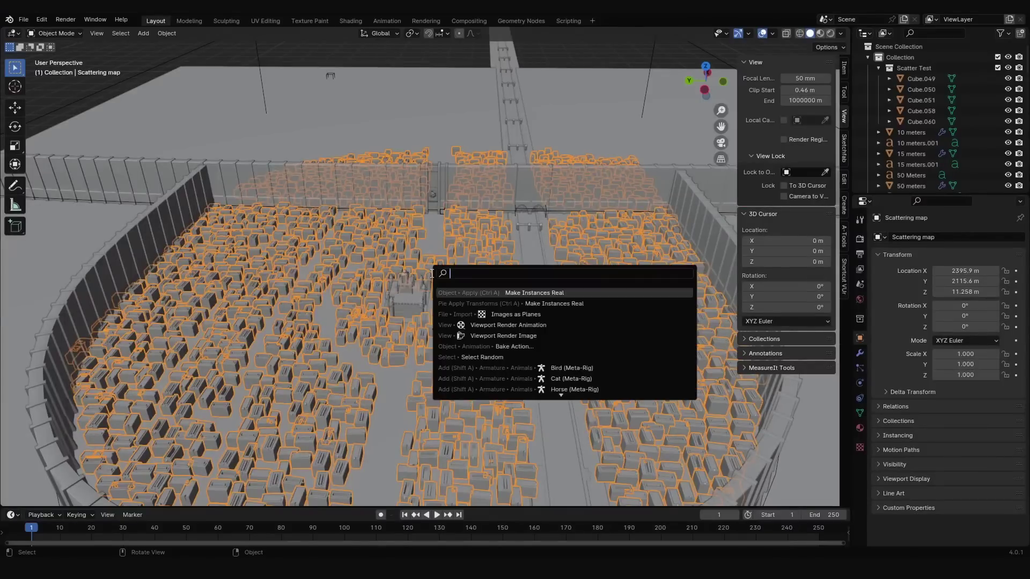
pyautogui.write('make ins')
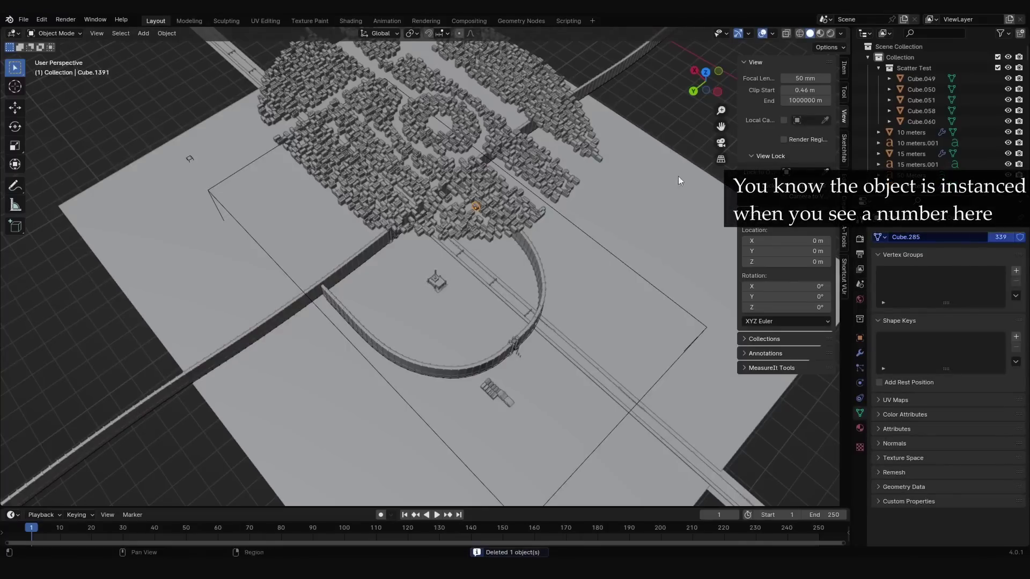
# - Export to USD as Sending to Unreal Test.usdc with Instancing enabled
pyautogui.hotkey('ctrl', 's')
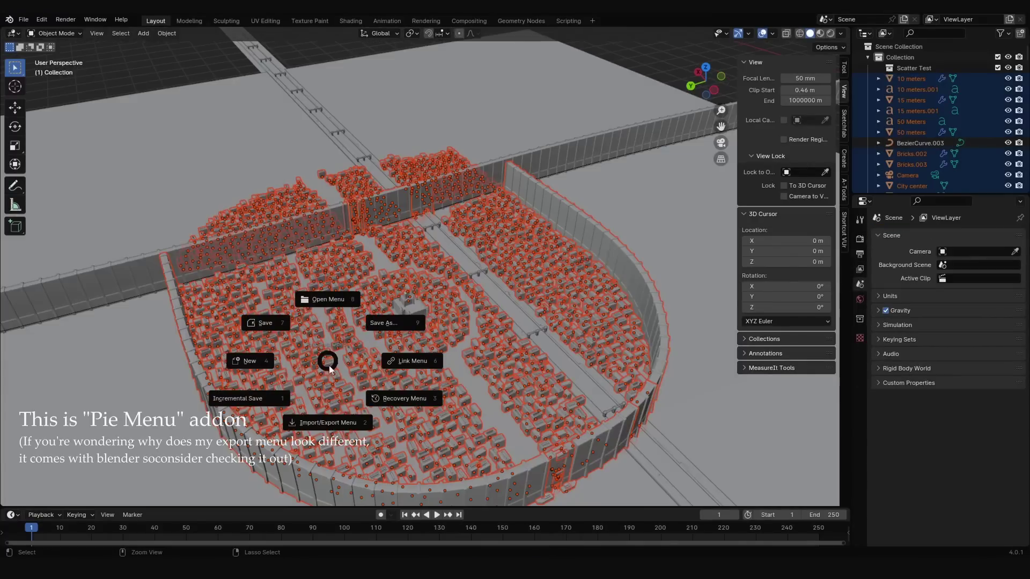
pyautogui.moveTo(425, 437)
pyautogui.click(531, 340)
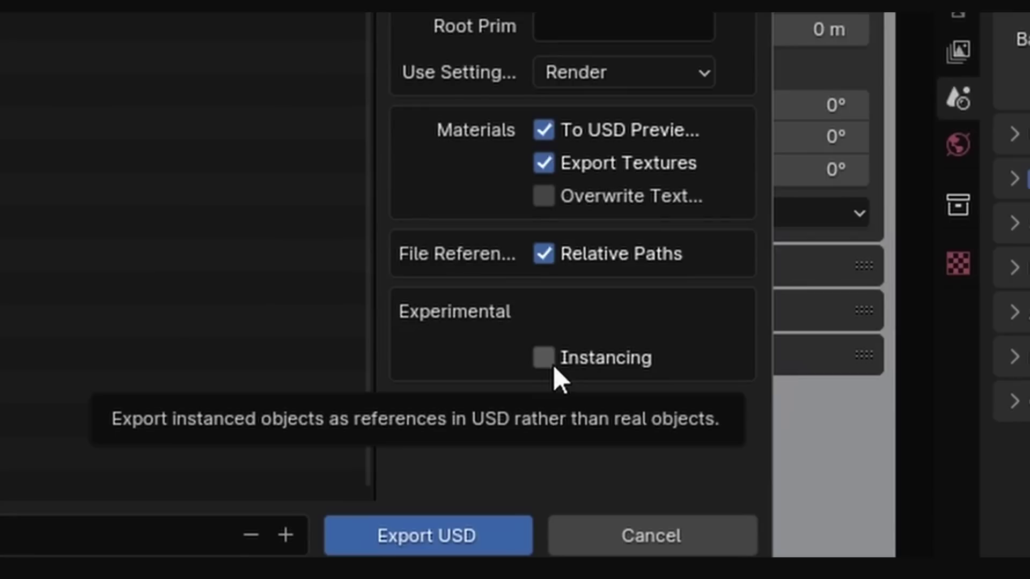
pyautogui.click(729, 371)
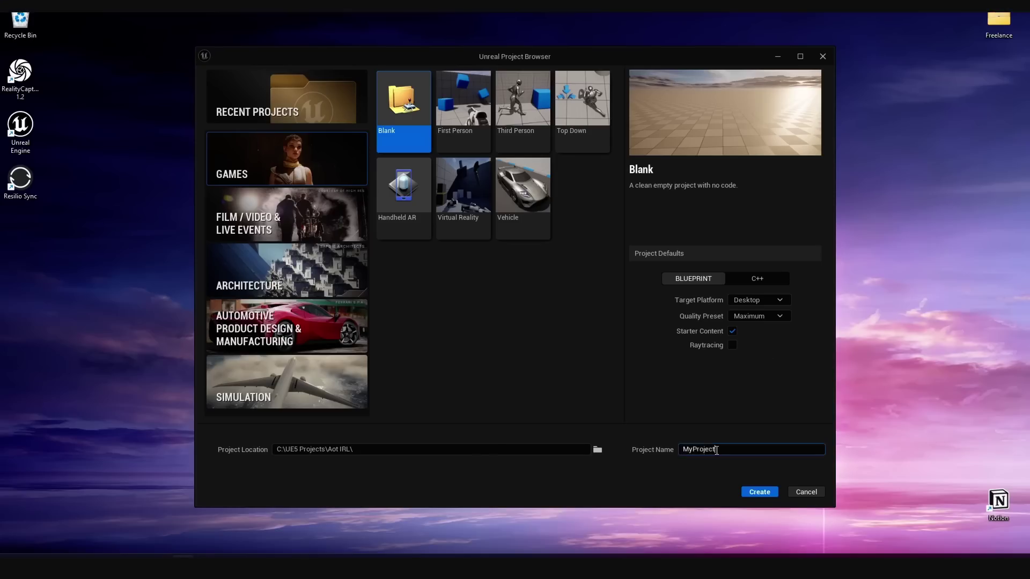
# - Create the blank project Aot_IRL and find the USD plugins
pyautogui.doubleClick(717, 450)
pyautogui.write('Aot_IRL')
pyautogui.click(760, 491)
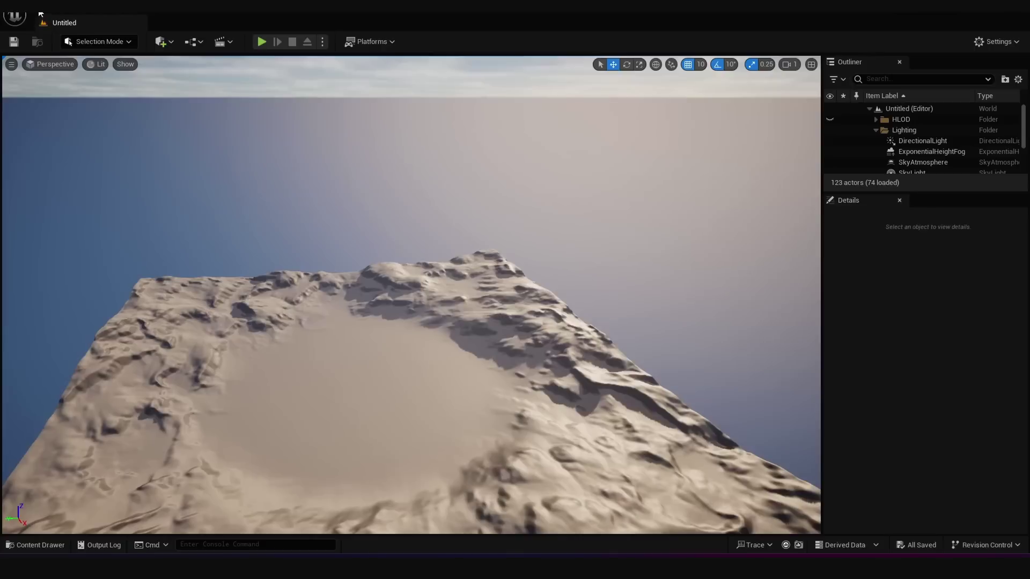
pyautogui.click(14, 16)
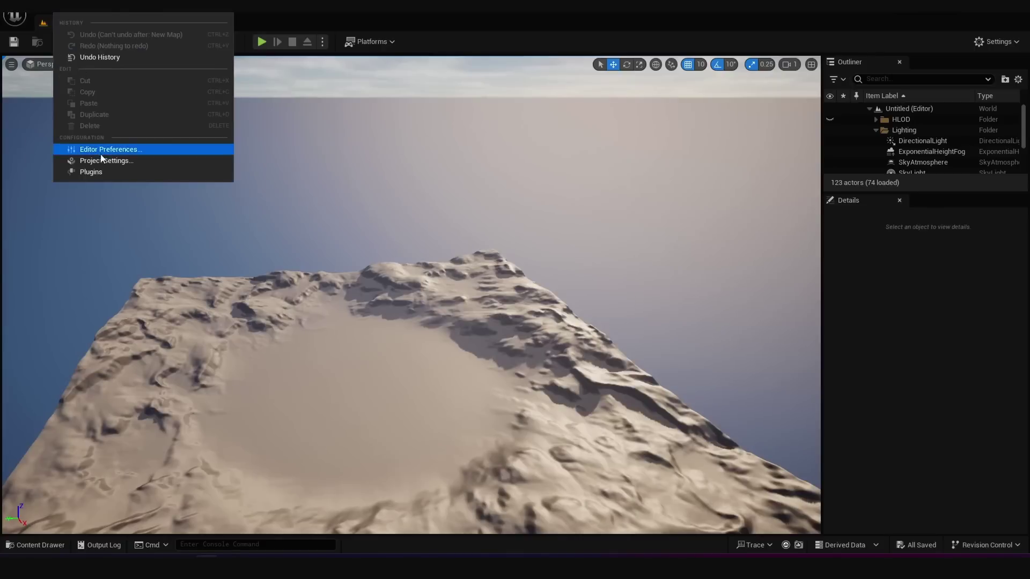
pyautogui.click(104, 175)
pyautogui.write('usd')
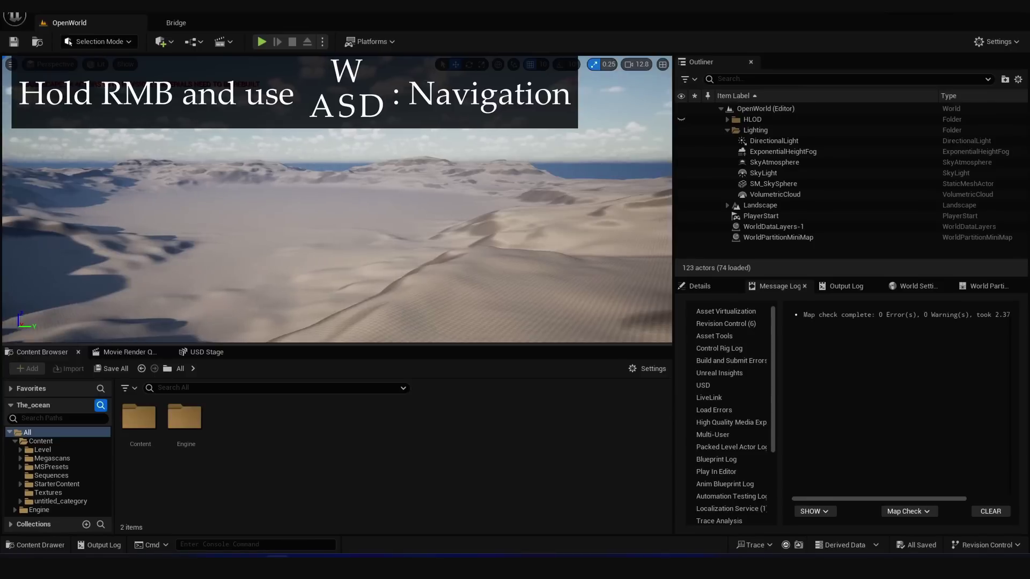
# - Open Sending to Unreal Test.usdc in the USD Stage window and import it into the level
pyautogui.moveTo(336, 225)
pyautogui.mouseDown(button='right')
pyautogui.moveTo(321, 258)
pyautogui.moveTo(316, 214)
pyautogui.moveTo(328, 232)
pyautogui.mouseUp(button='right')
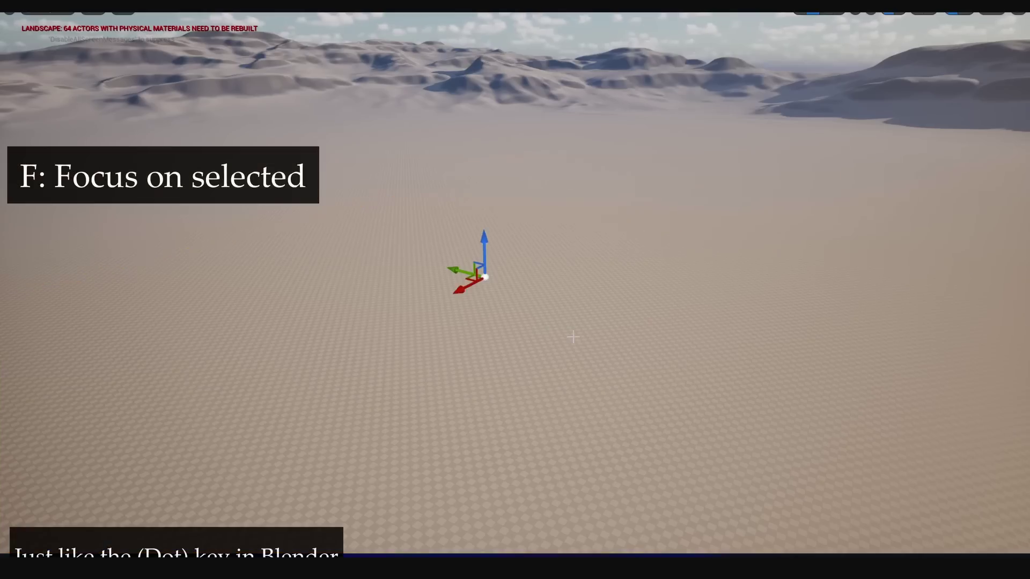
pyautogui.press('f')
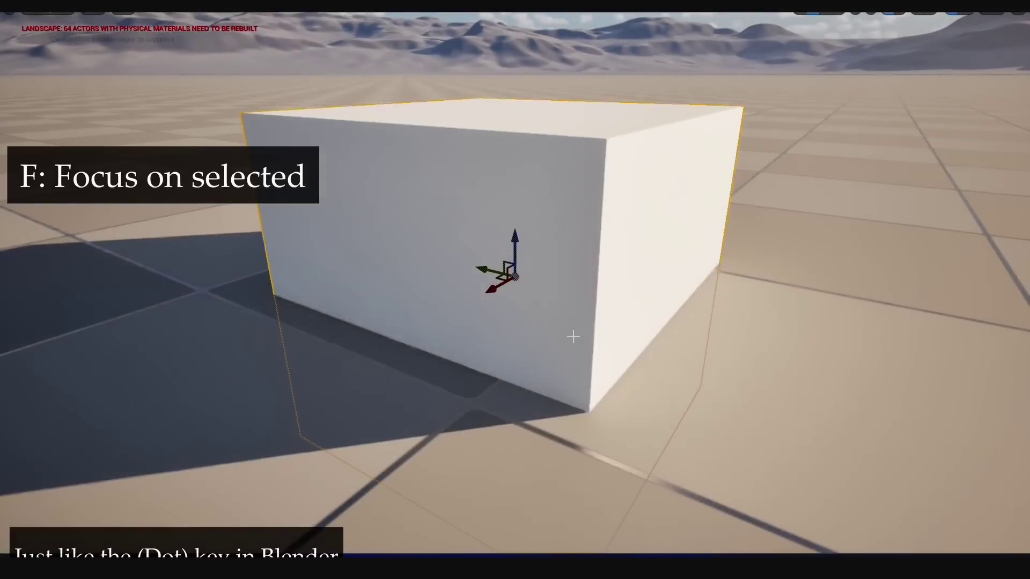
pyautogui.hotkey('ctrl', 'space')
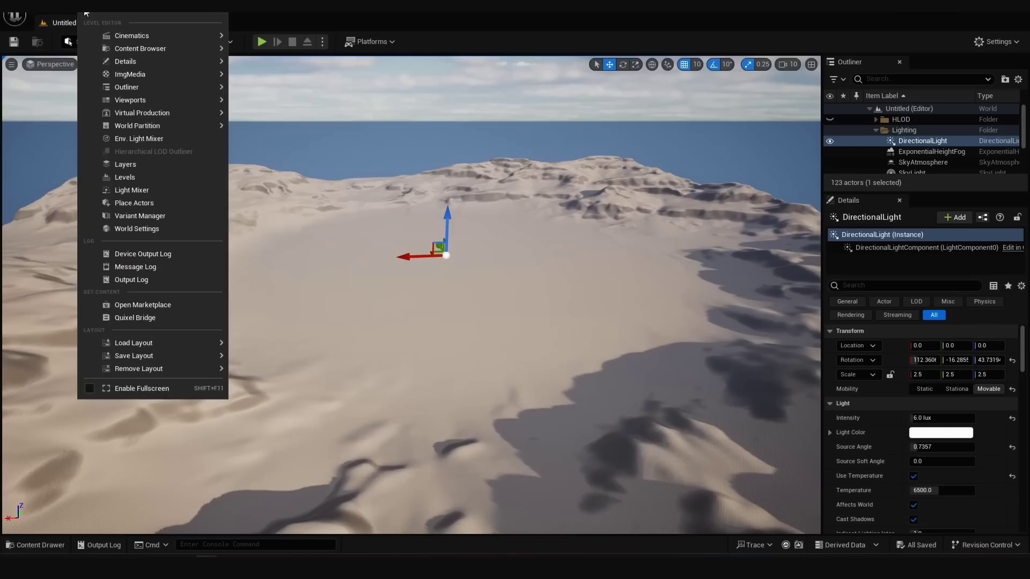
pyautogui.moveTo(147, 116)
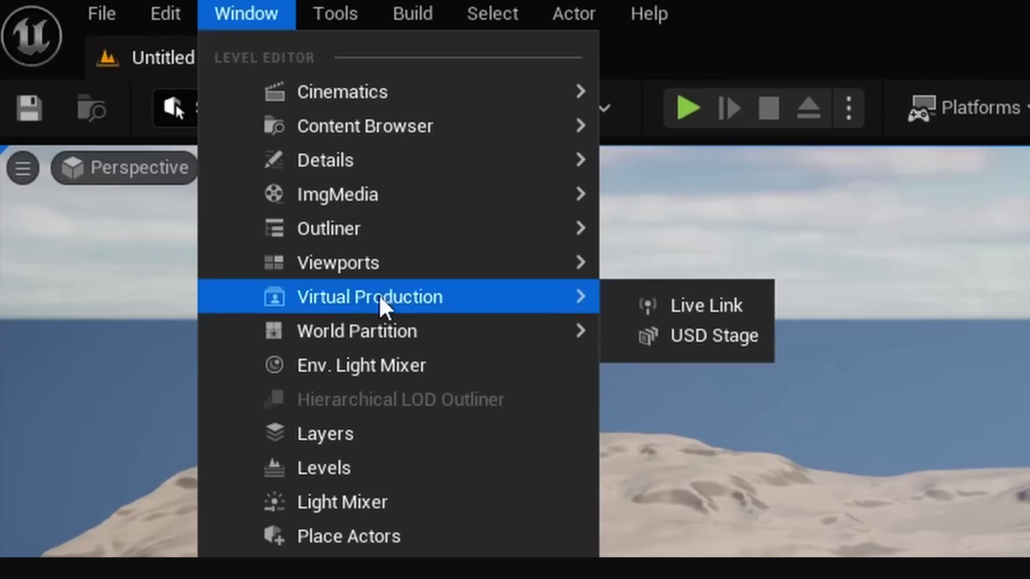
pyautogui.click(727, 338)
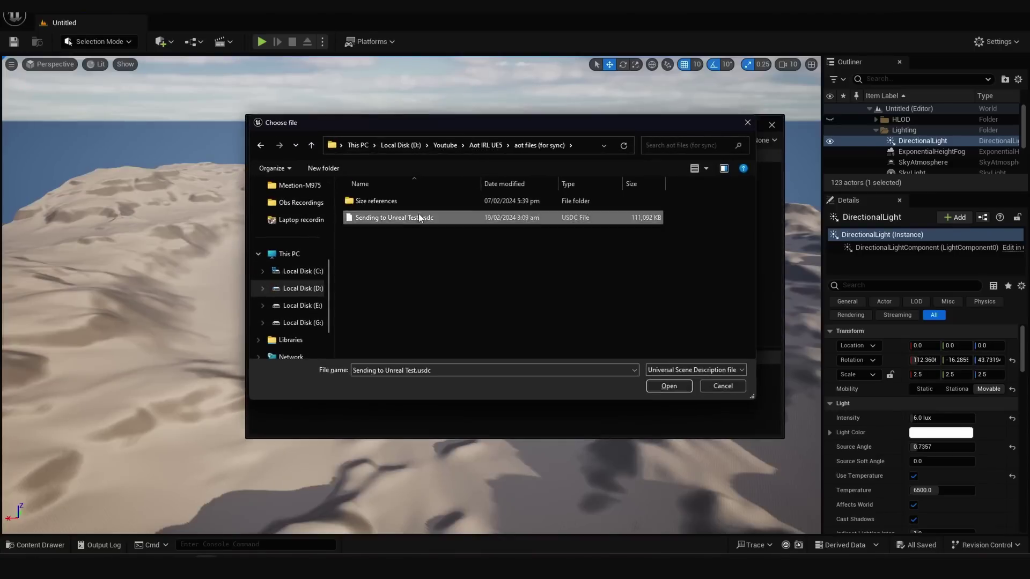
pyautogui.doubleClick(420, 218)
pyautogui.click(288, 140)
pyautogui.click(294, 161)
pyautogui.click(551, 398)
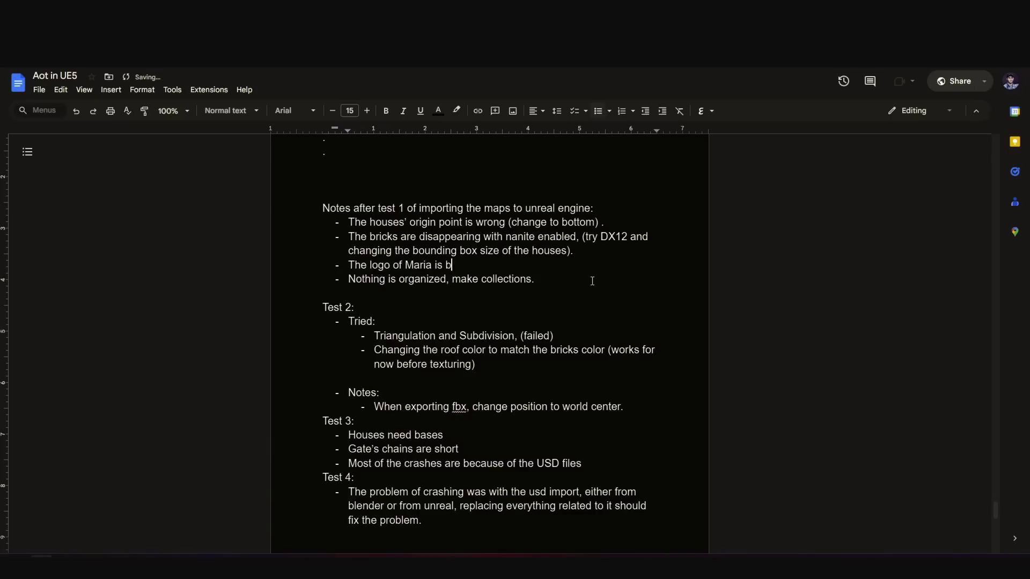
# - Delete the placeholder SM_Cube_250 and replace its references with the house SM_Cube_250
pyautogui.click(873, 242)
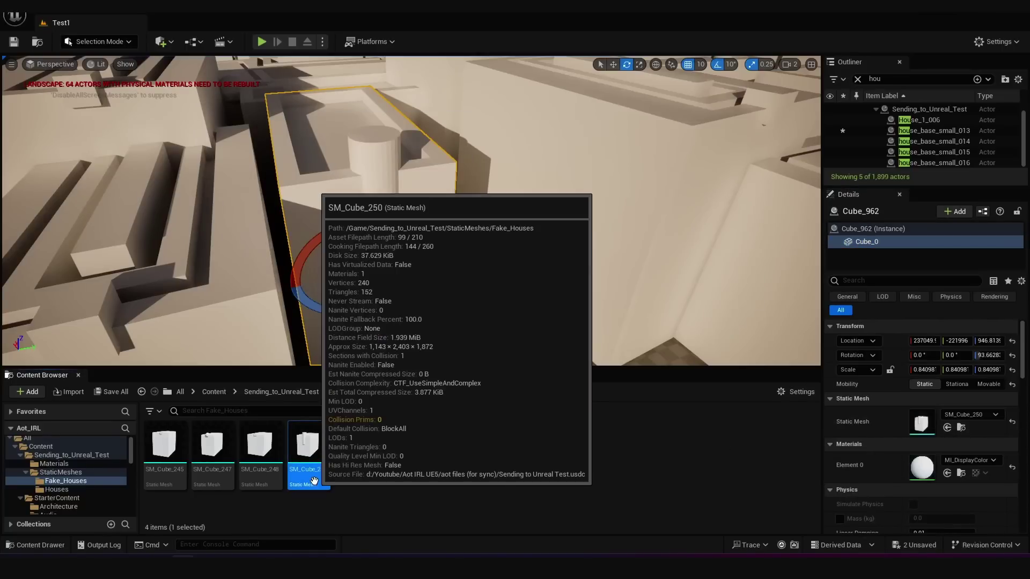
pyautogui.press('Delete')
pyautogui.click(416, 436)
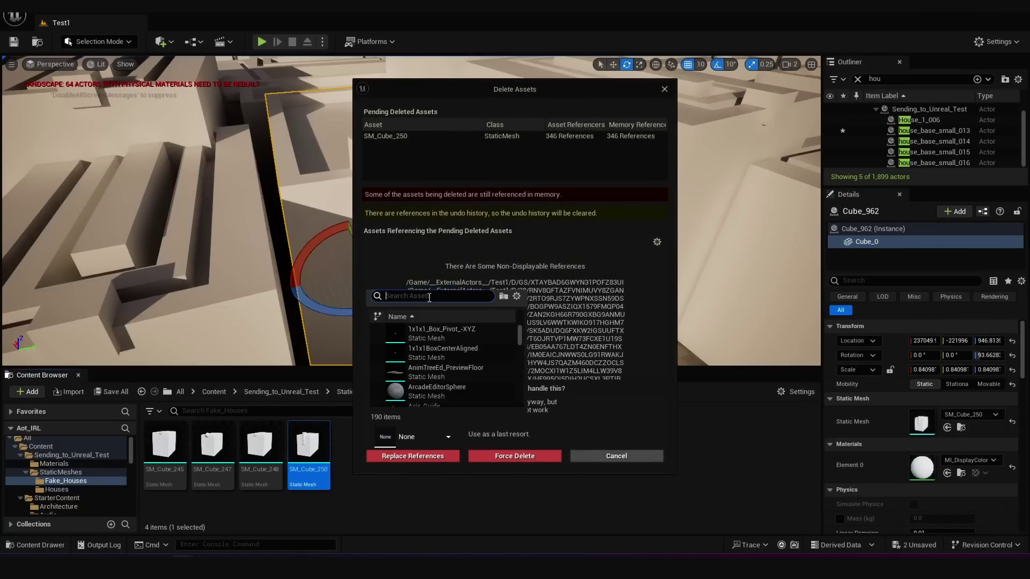
pyautogui.click(426, 331)
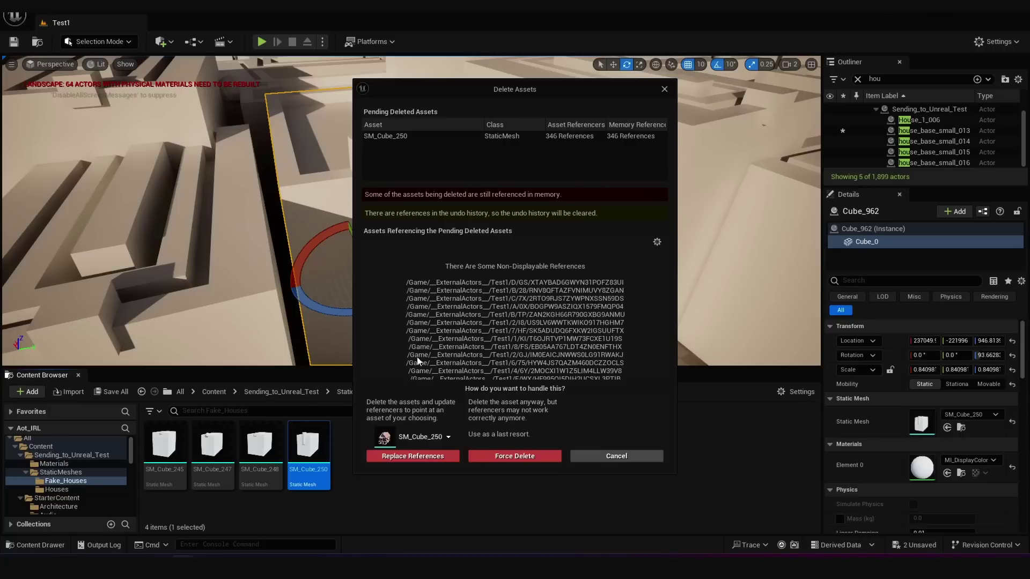
pyautogui.click(597, 302)
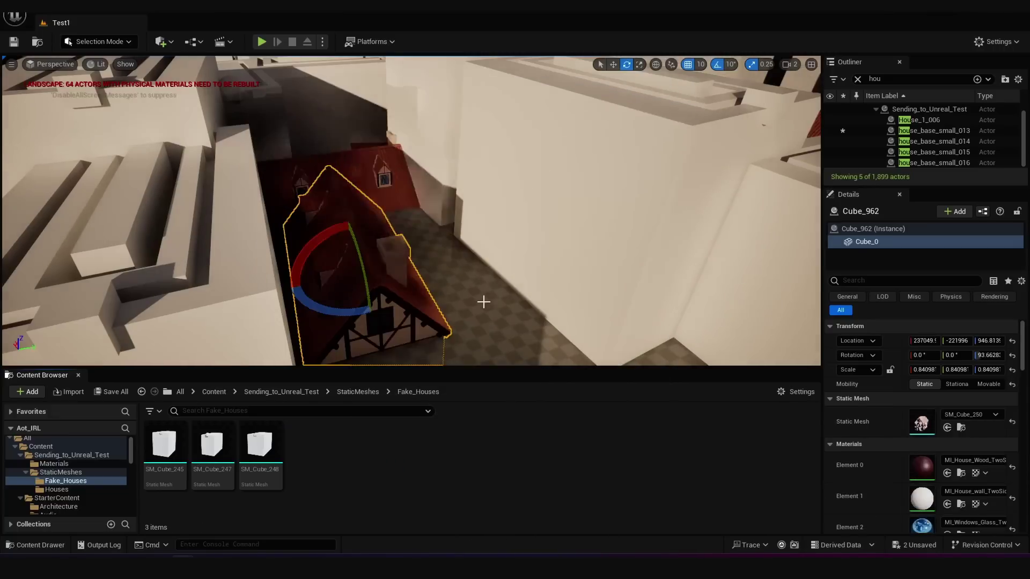
# - Fly over the town to inspect the swapped-in red-roofed houses
pyautogui.moveTo(471, 281); pyautogui.dragTo(472, 281, button='right')
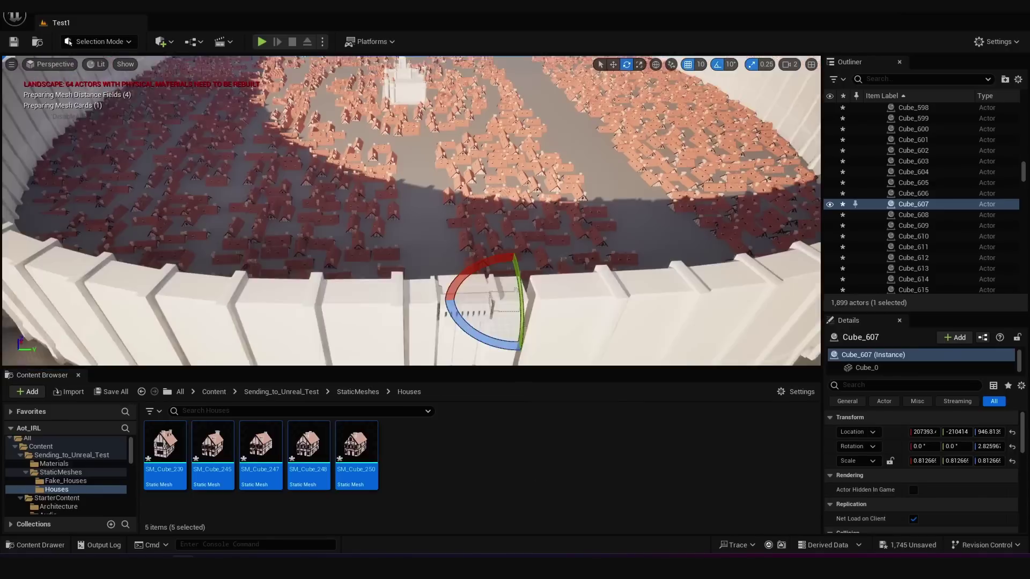
pyautogui.moveTo(411, 210); pyautogui.dragTo(411, 210, button='right')
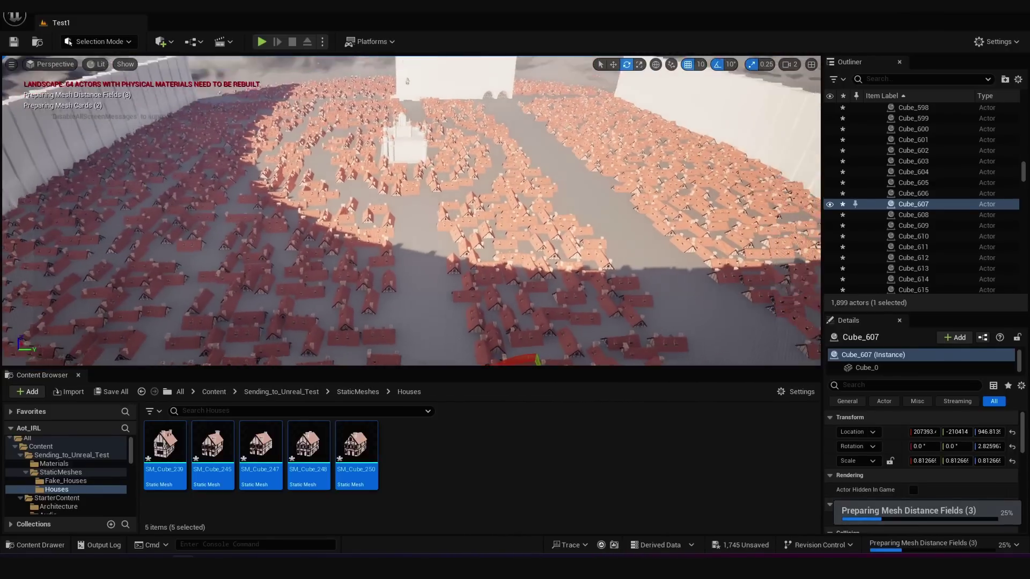
pyautogui.rightClick(337, 452)
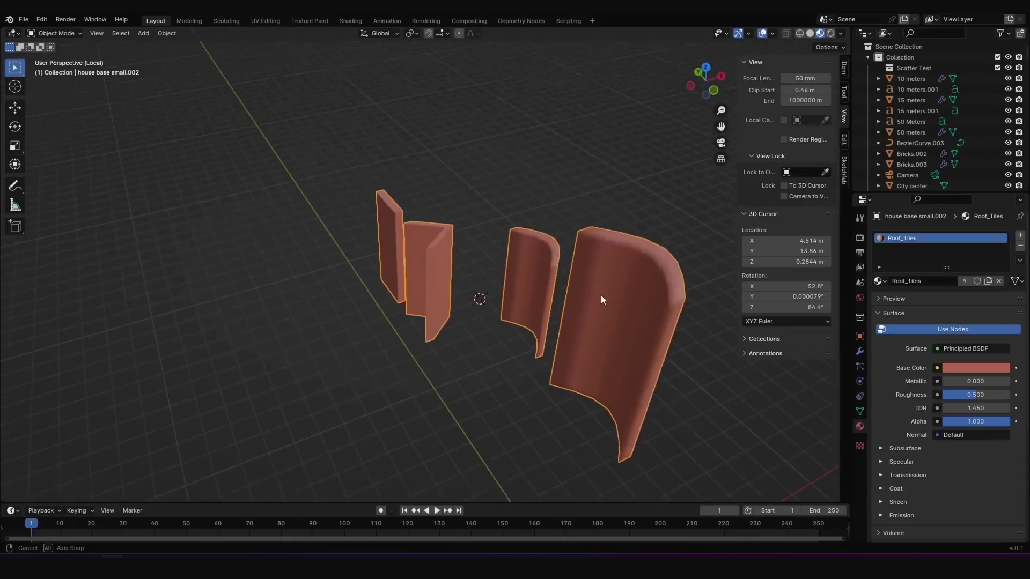
pyautogui.moveTo(601, 298); pyautogui.dragTo(483, 261, button='middle')
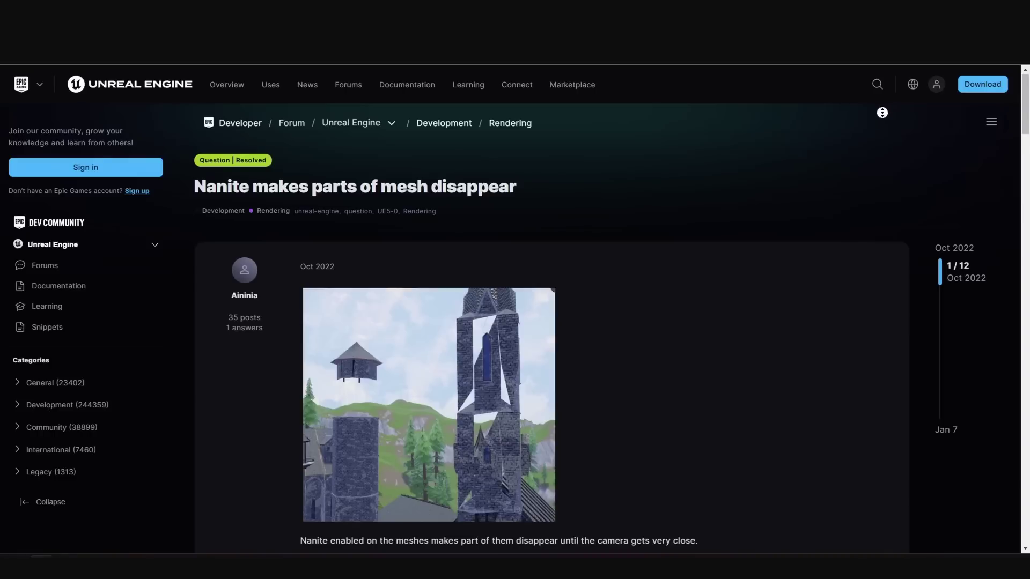
pyautogui.scroll(-1, 882, 113)
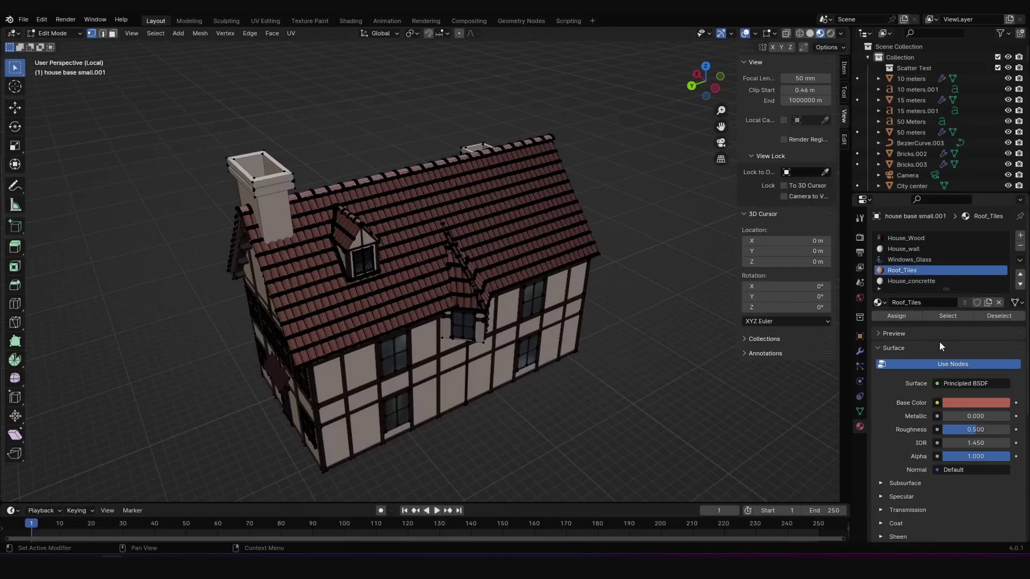
# - Select all faces using the Roof_Tiles material and hide the modelled roof tiles
pyautogui.click(948, 316)
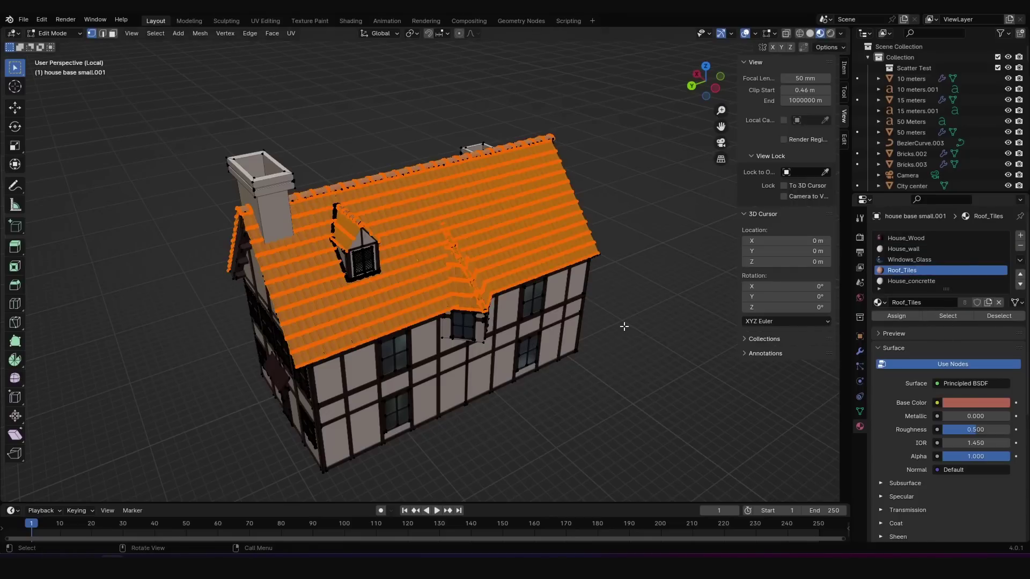
pyautogui.press('h')
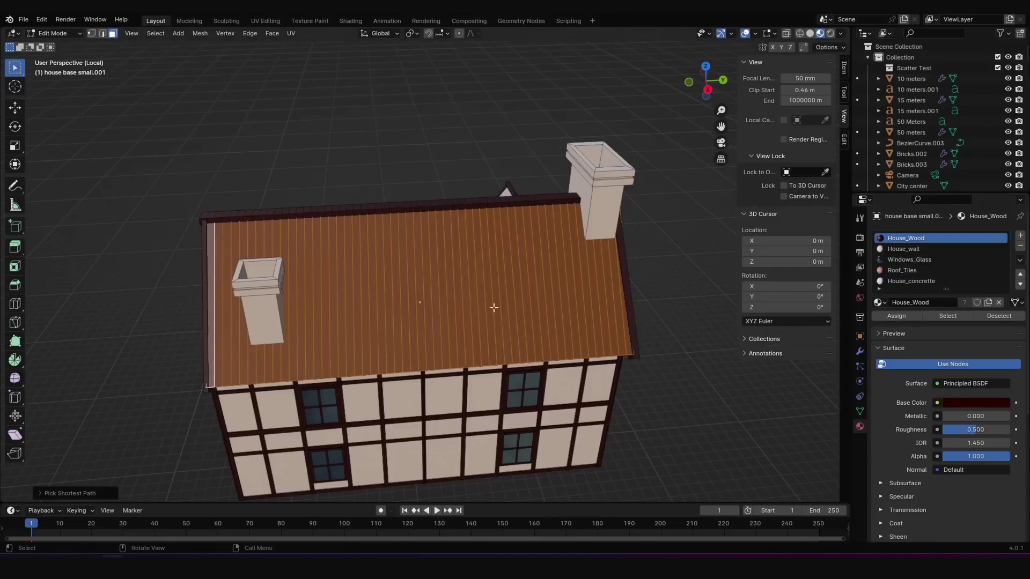
pyautogui.moveTo(494, 307); pyautogui.dragTo(531, 300, button='middle')
# - Assign the Roof_Tiles material to the flat roof faces beneath
pyautogui.click(902, 270)
pyautogui.click(896, 316)
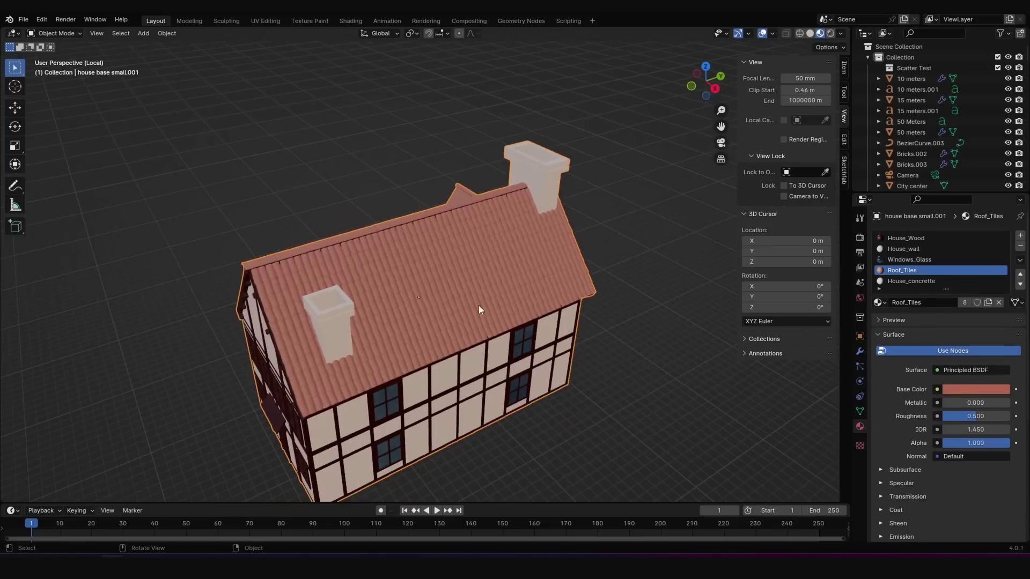
pyautogui.moveTo(478, 305); pyautogui.dragTo(565, 293, button='middle')
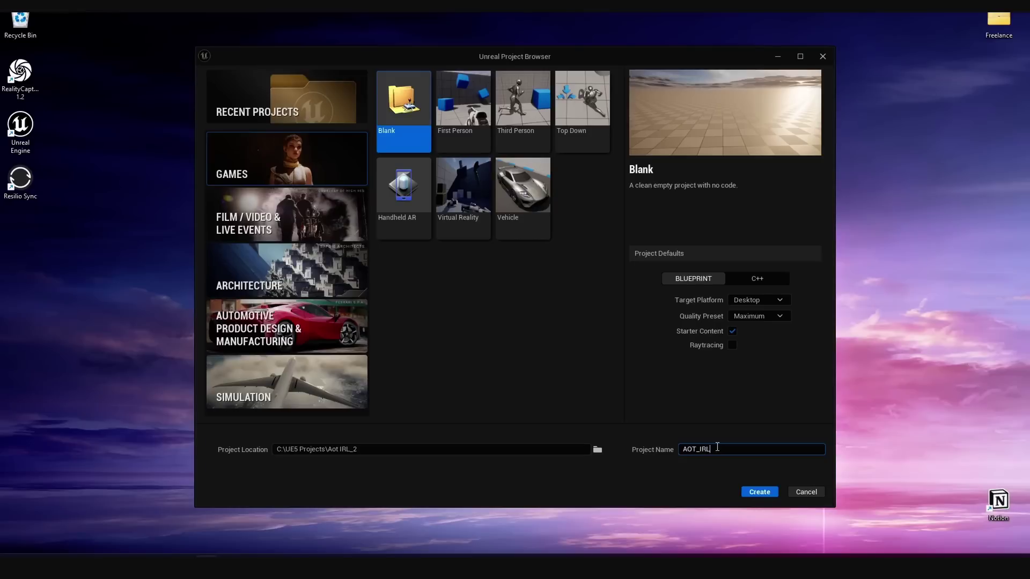
# - Review the Unreal crash report and select the failing actor path in its summary
pyautogui.write('2')
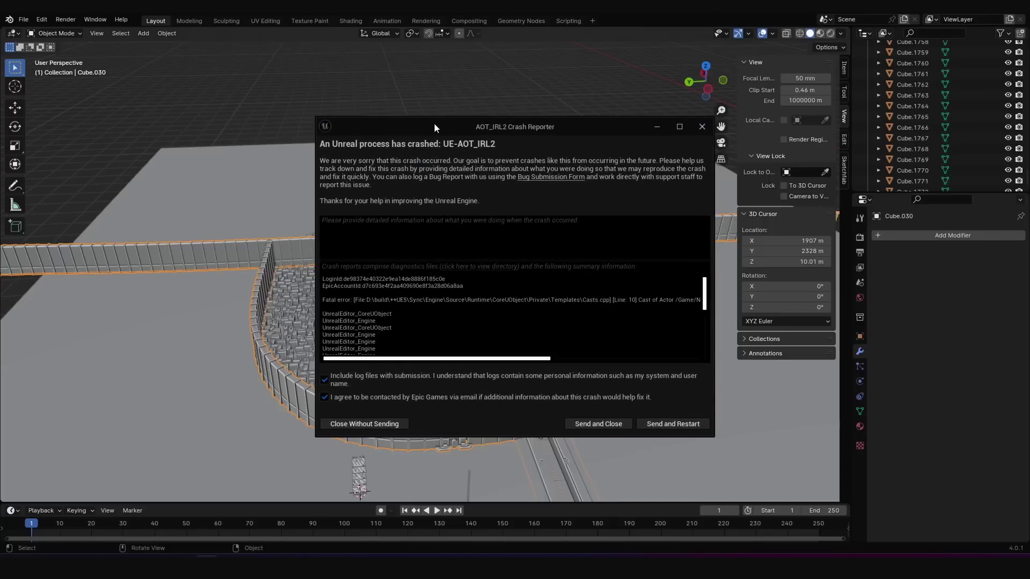
pyautogui.moveTo(433, 124); pyautogui.dragTo(384, 173)
pyautogui.hscroll(5, 247, 348)
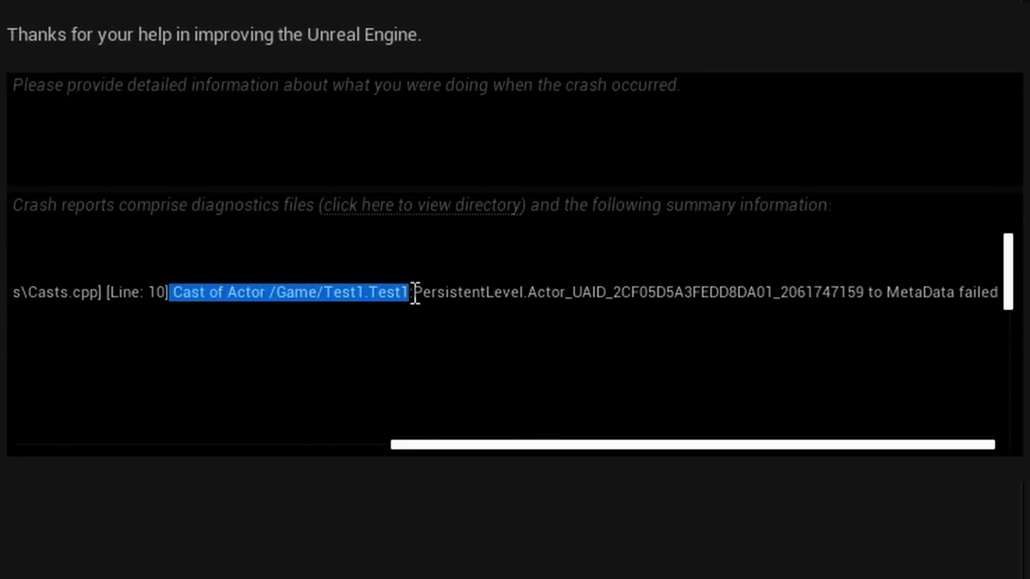
pyautogui.moveTo(415, 294); pyautogui.dragTo(665, 294)
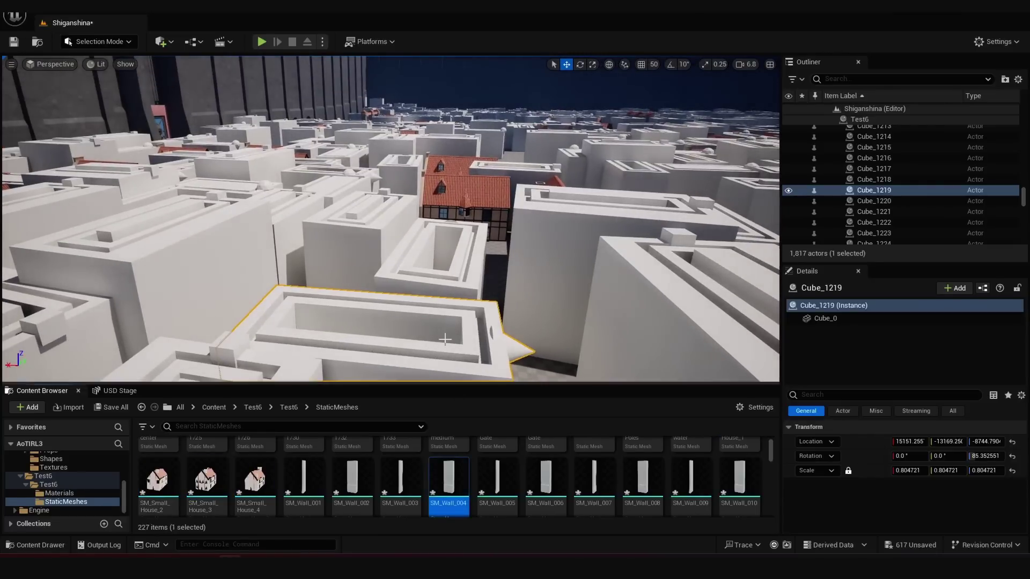
# - Replace every actor using SM_Cube_1733 with the SM_Small_House_2 mesh
pyautogui.click(944, 528)
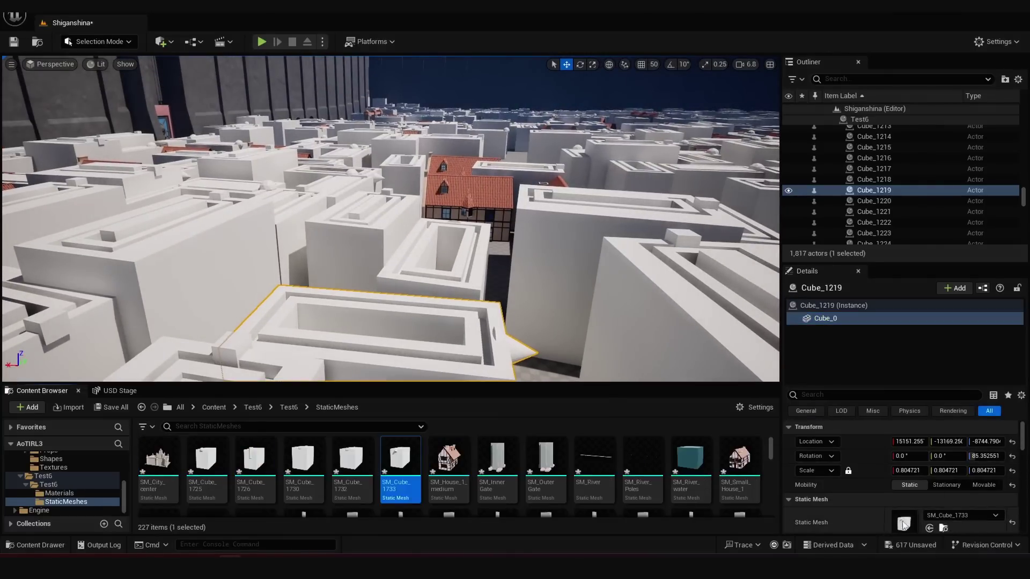
pyautogui.rightClick(397, 464)
pyautogui.moveTo(484, 311)
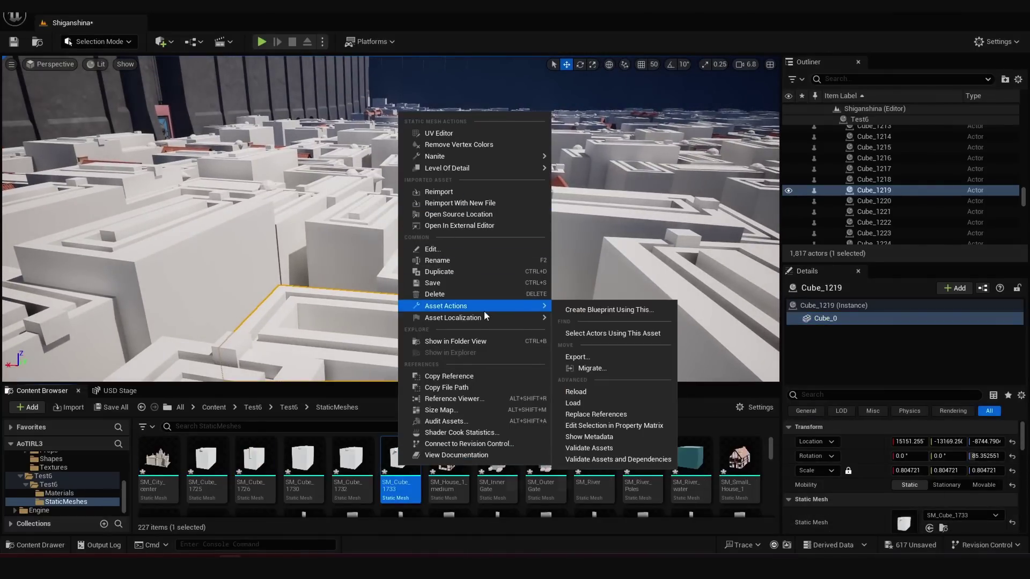
pyautogui.click(635, 334)
pyautogui.scroll(-5, 563, 299)
pyautogui.rightClick(455, 259)
pyautogui.moveTo(536, 309)
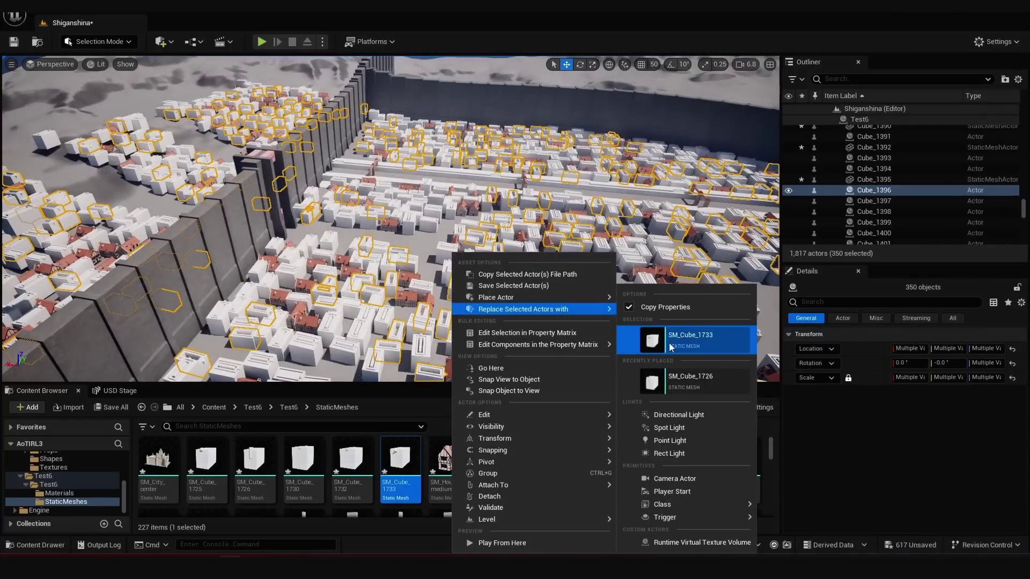
pyautogui.click(670, 348)
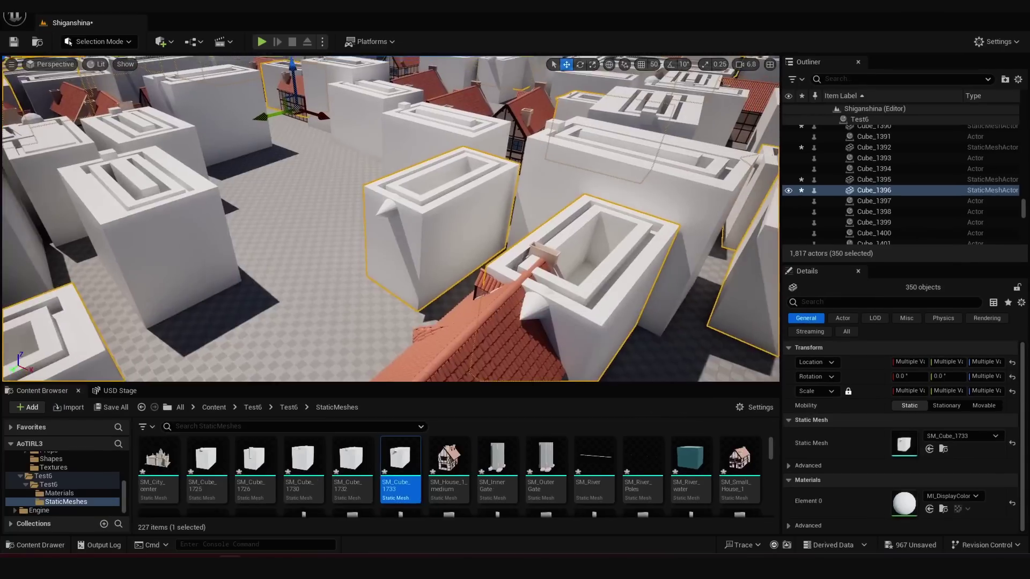
pyautogui.scroll(-2, 376, 477)
pyautogui.click(159, 478)
pyautogui.moveTo(158, 477); pyautogui.dragTo(841, 441)
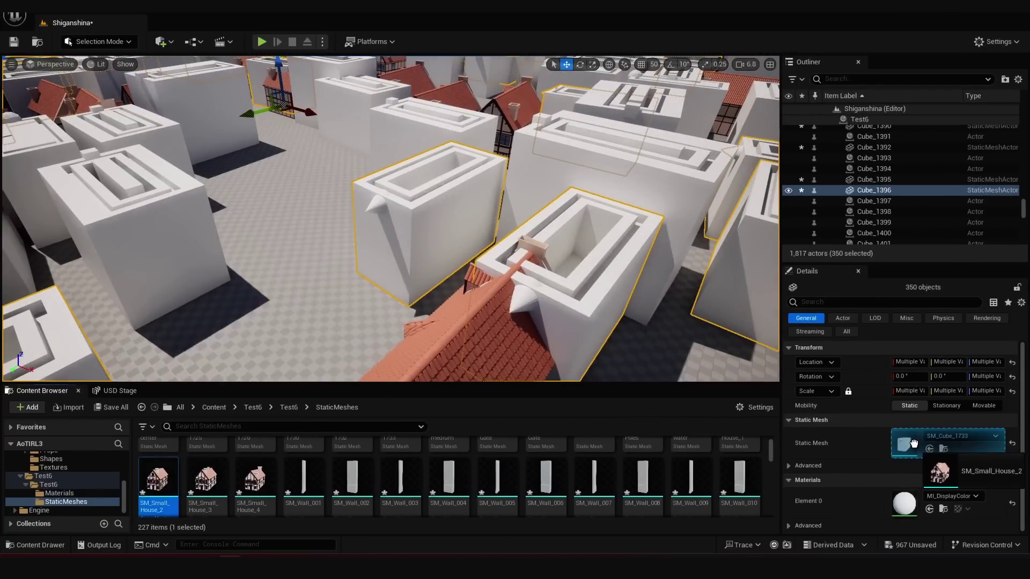
pyautogui.moveTo(913, 443); pyautogui.dragTo(914, 443)
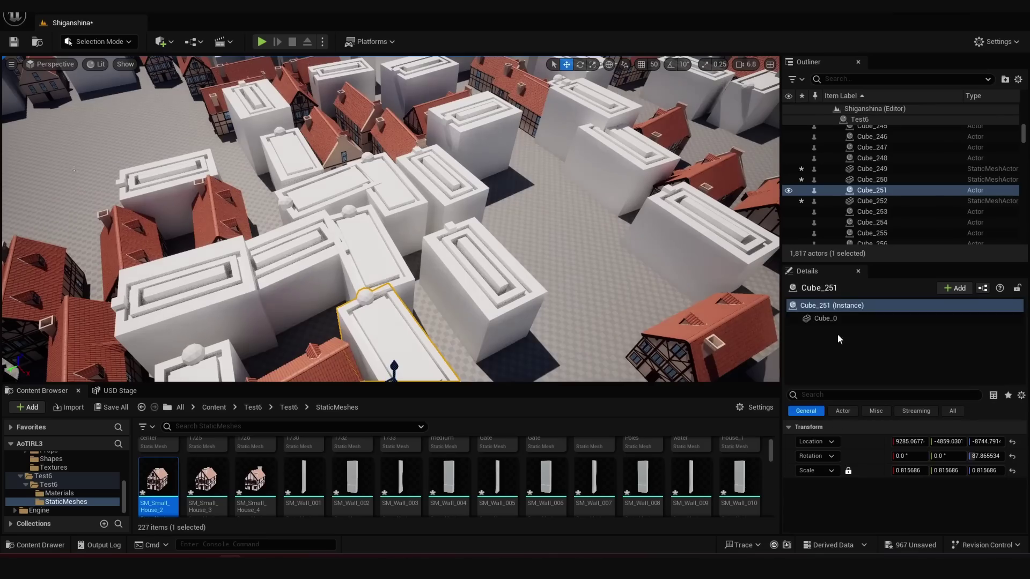
# - Swap every actor using SM_Cube_1725 for the SM_House_1_medium mesh
pyautogui.scroll(1, 391, 375)
pyautogui.rightClick(207, 472)
pyautogui.moveTo(280, 312)
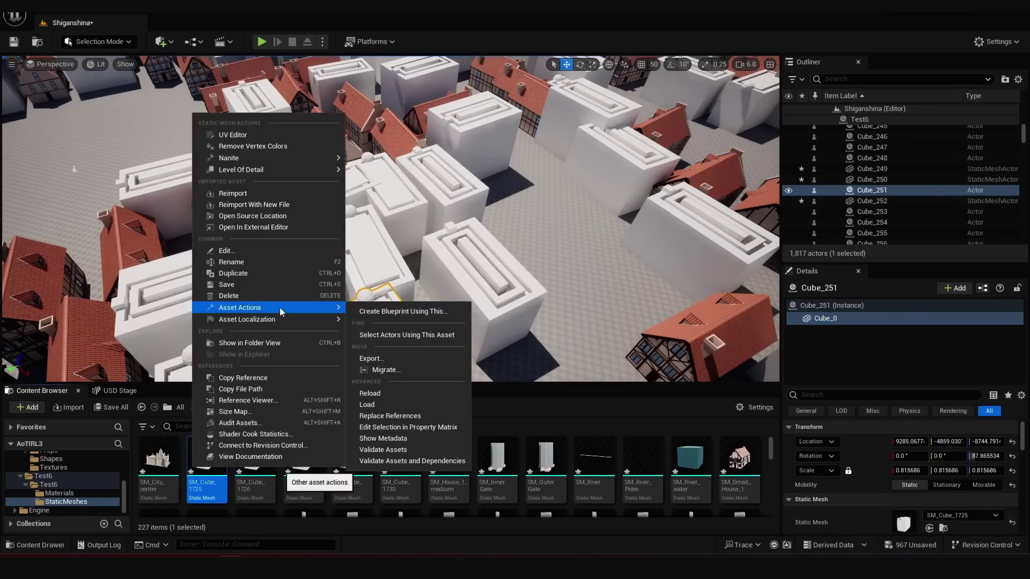
pyautogui.click(406, 334)
pyautogui.rightClick(284, 214)
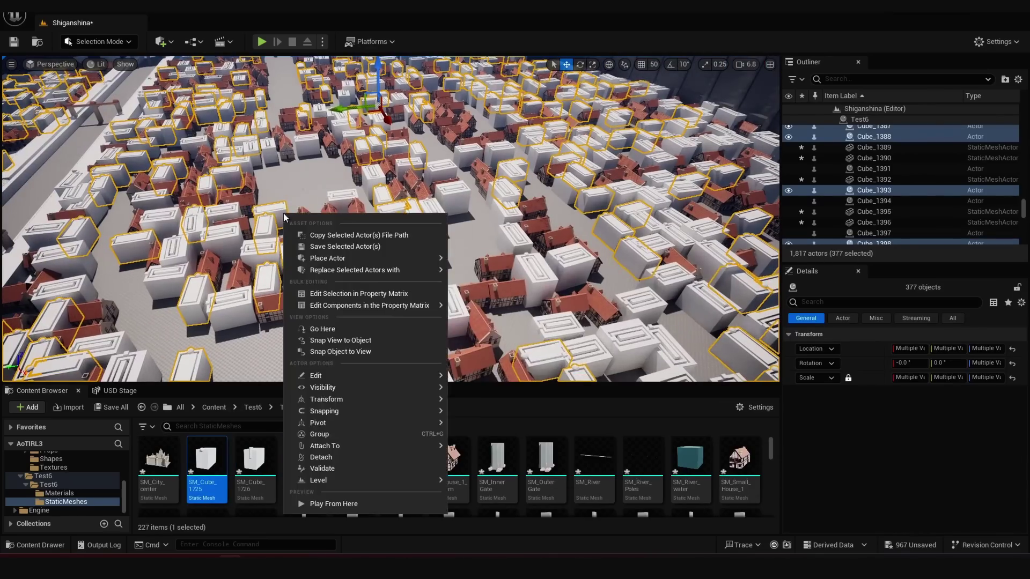
pyautogui.moveTo(333, 269)
pyautogui.click(515, 306)
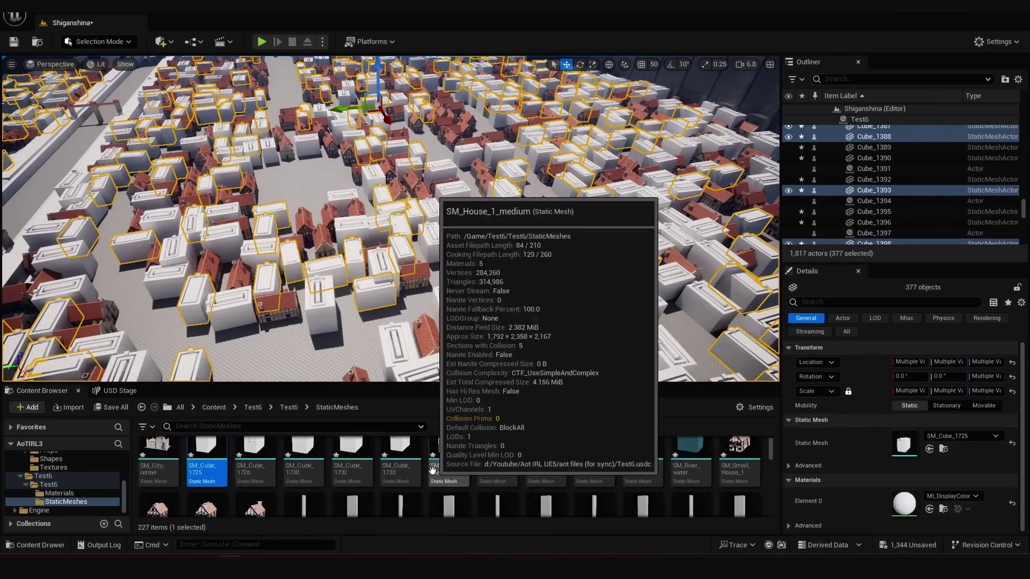
pyautogui.moveTo(432, 470); pyautogui.dragTo(904, 443)
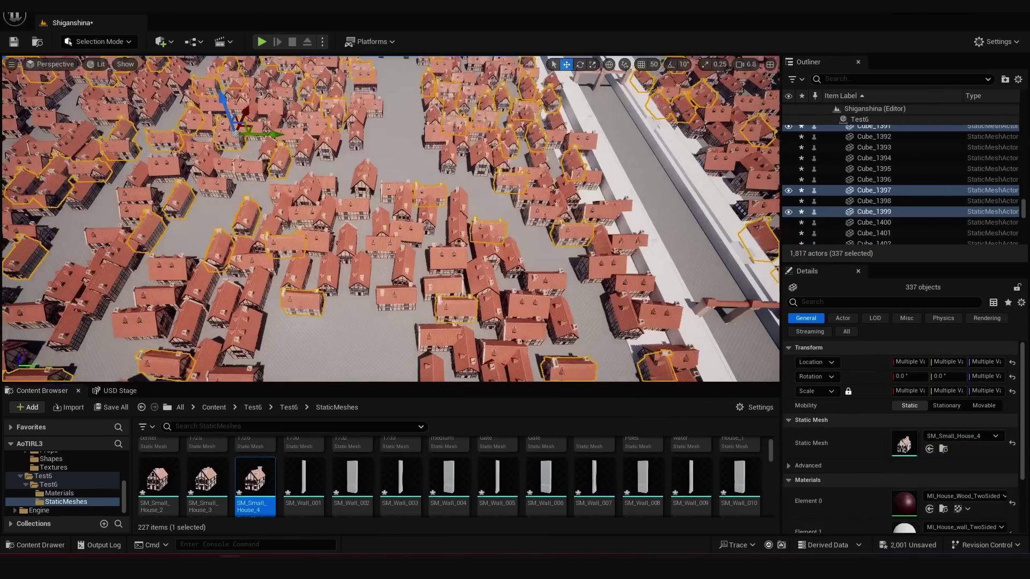
# - Play the level to preview the town, then separate the wall mesh into loose pieces
pyautogui.hotkey('alt', 'p')
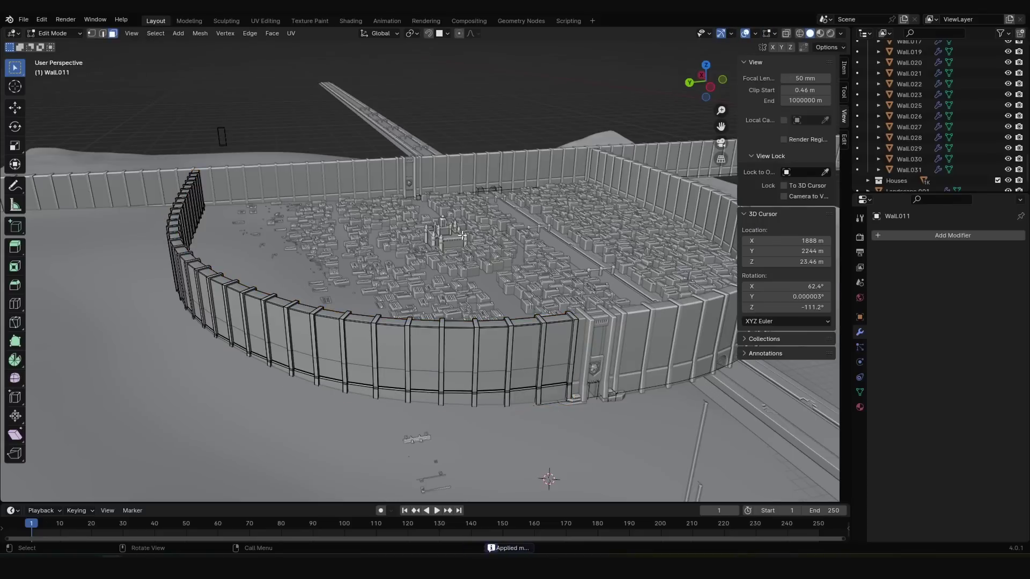
pyautogui.click(462, 259)
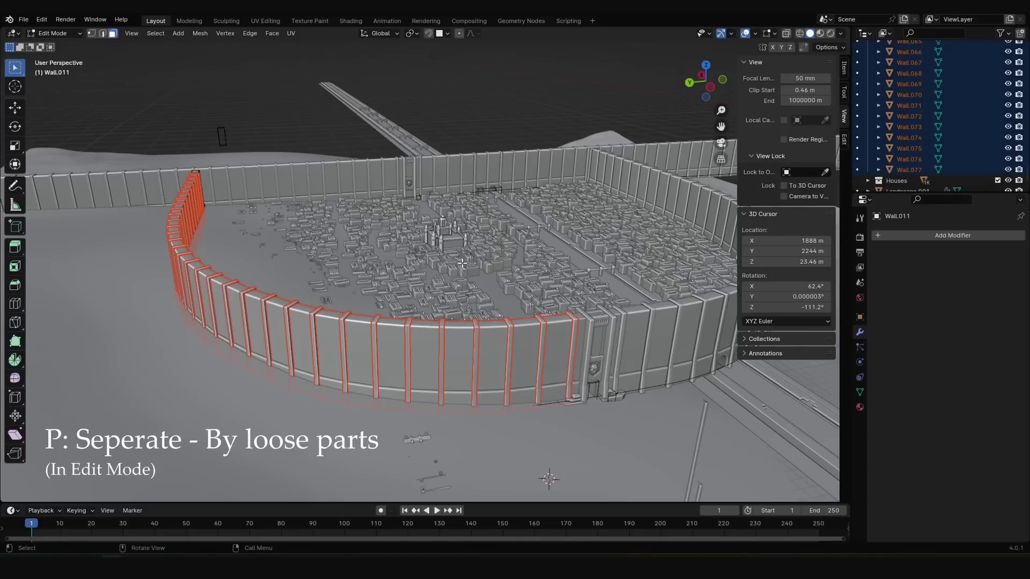
pyautogui.press('Tab')
# - Snap the walls and then the house blocks down onto the ground, then enter Landscape Mode
pyautogui.click(508, 352)
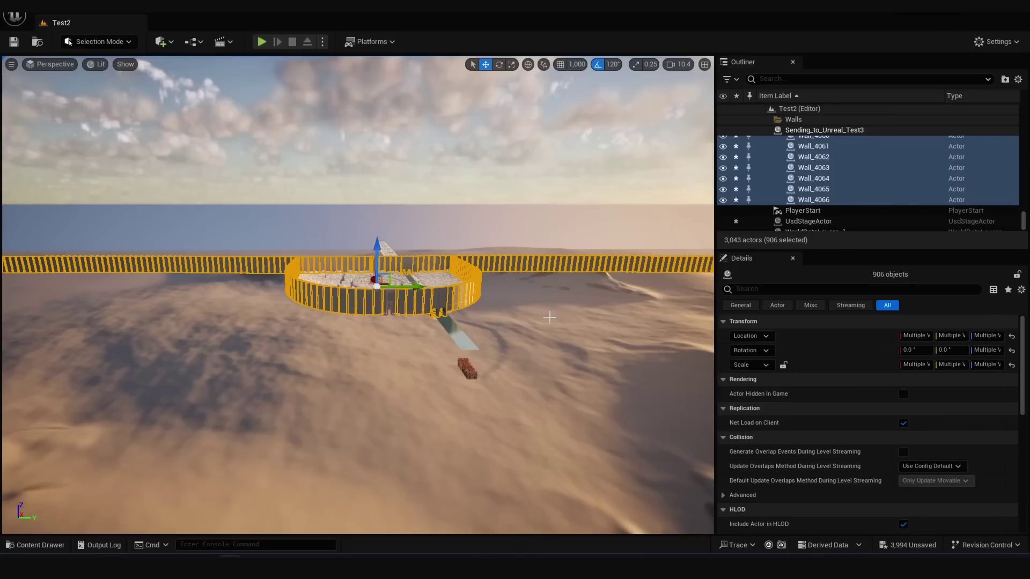
pyautogui.press('End')
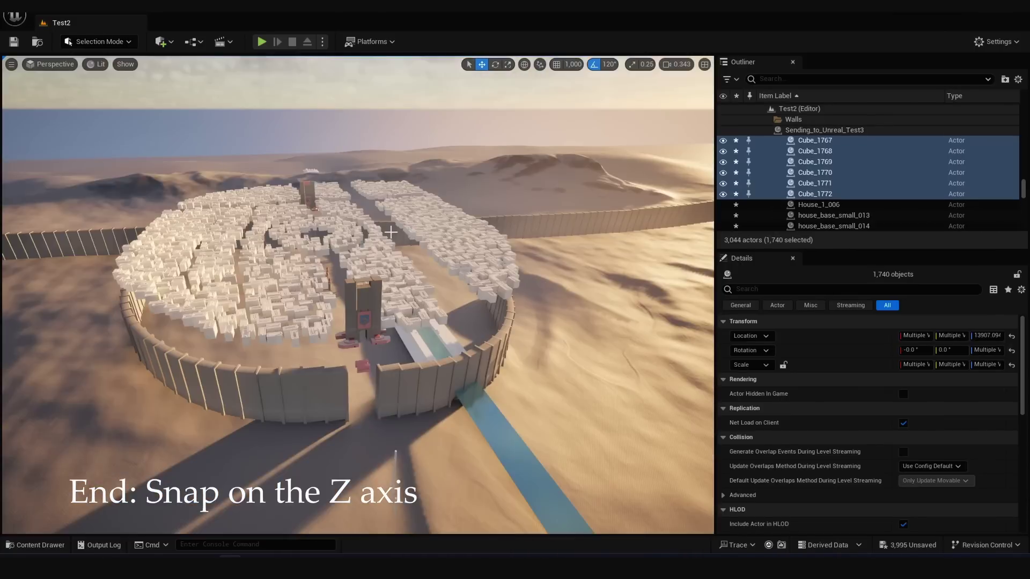
pyautogui.press('End')
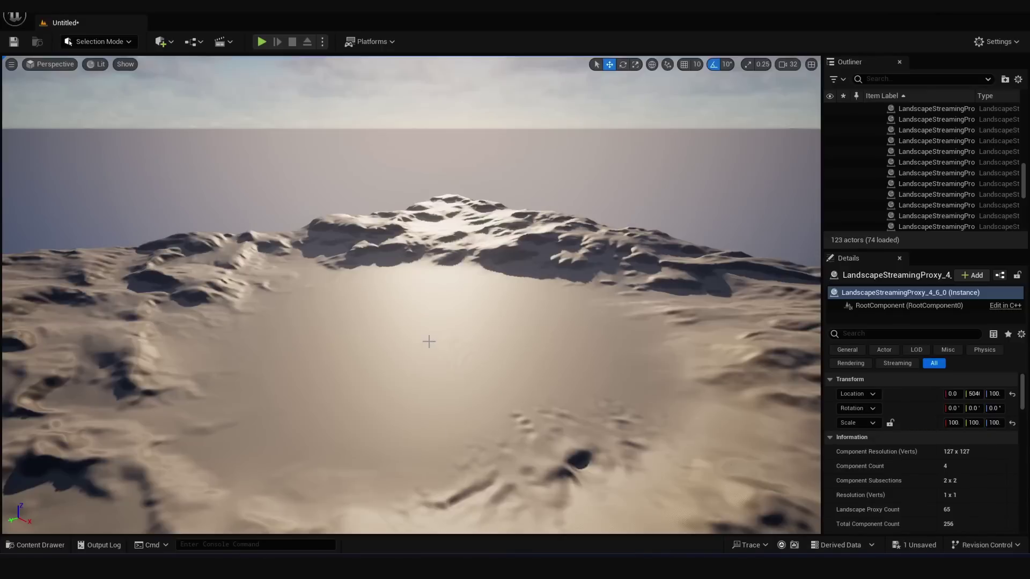
pyautogui.hotkey('shift', '2')
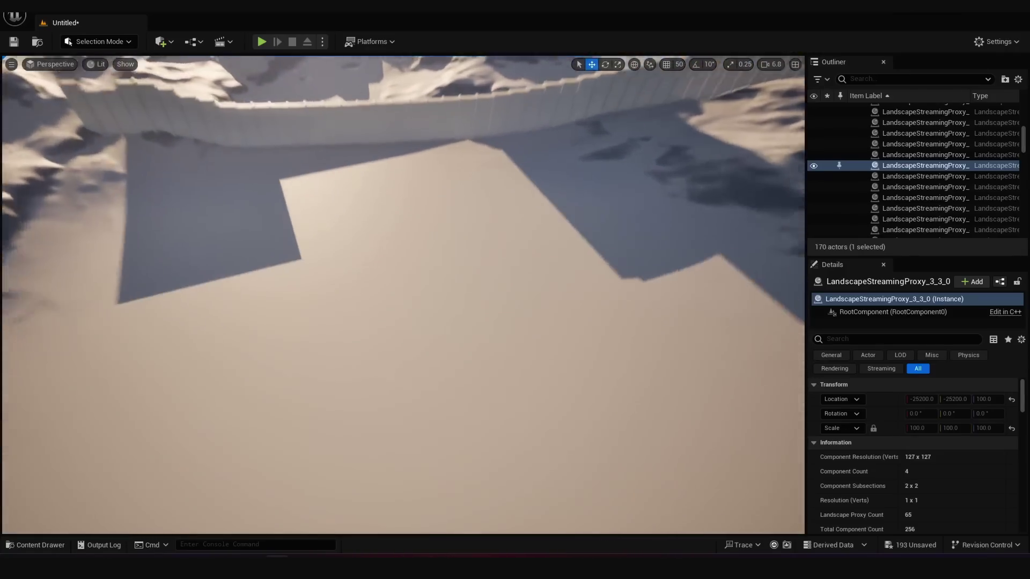
# - Set the DirectionalLight's Dynamic Shadow Distance to 200000
pyautogui.scroll(10, 911, 161)
pyautogui.click(907, 141)
pyautogui.scroll(1, 887, 431)
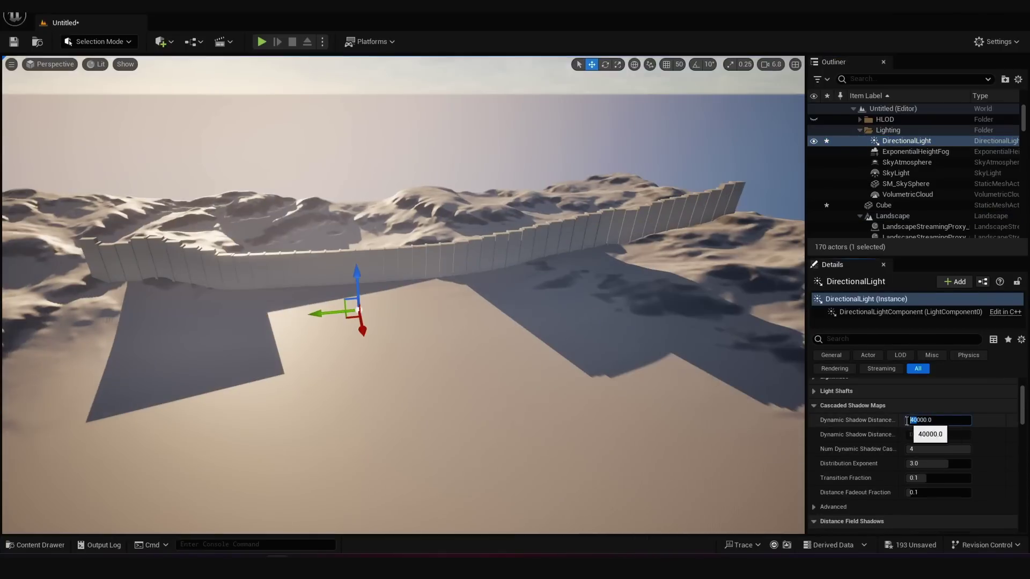
pyautogui.write('200000')
pyautogui.press('Return')
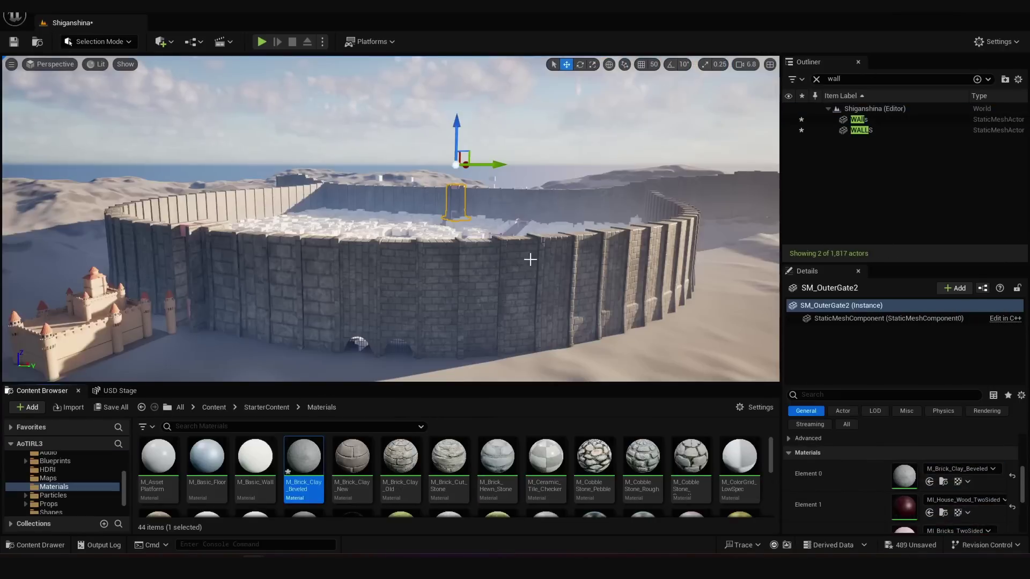
# - Add a node off the lower Layer Blend in the landscape material and paint dirt over the open square
pyautogui.moveTo(530, 260); pyautogui.dragTo(530, 260, button='right')
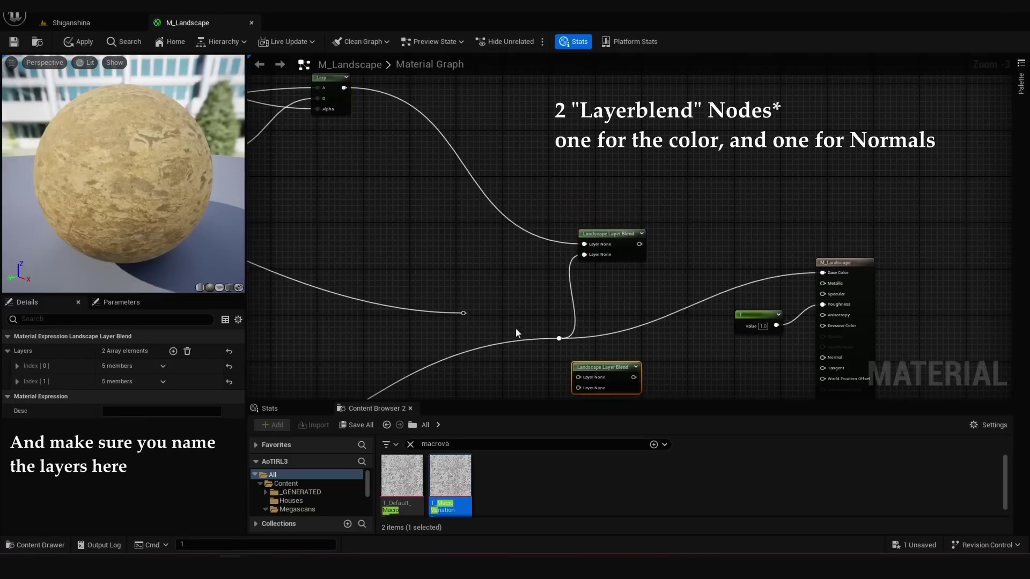
pyautogui.scroll(-2, 518, 333)
pyautogui.scroll(3, 360, 317)
pyautogui.rightClick(759, 166)
pyautogui.moveTo(557, 295); pyautogui.dragTo(728, 320)
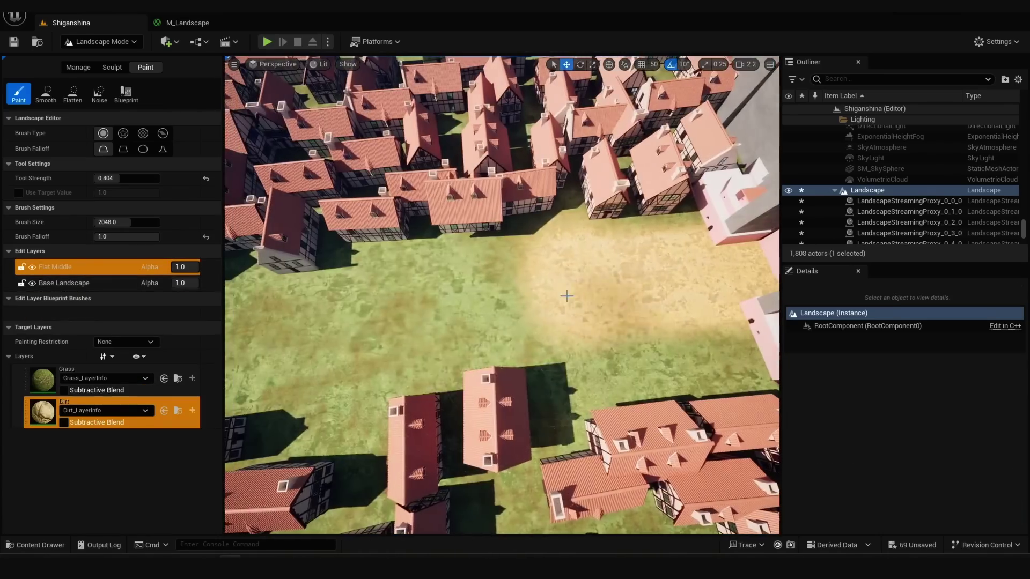
pyautogui.moveTo(566, 296); pyautogui.dragTo(402, 316)
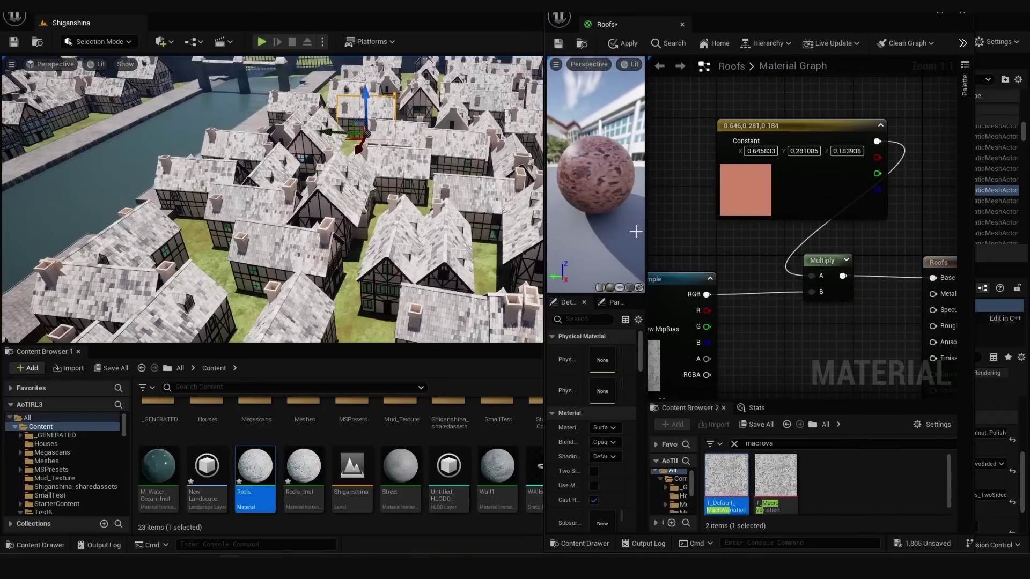
# - Apply the orange colour change to the Roofs material and inspect the roof tiles up close
pyautogui.click(624, 43)
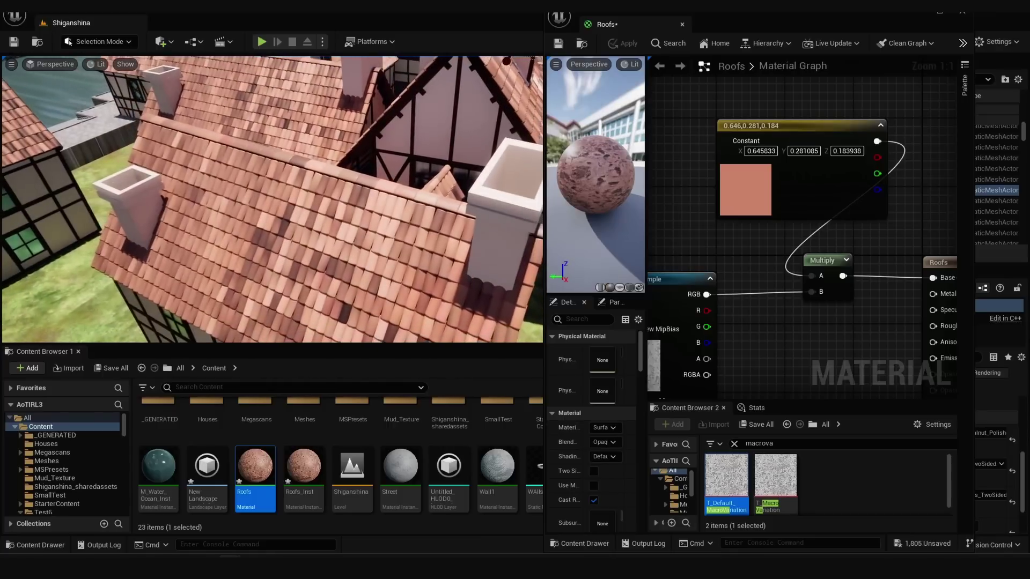
pyautogui.scroll(-5, 824, 192)
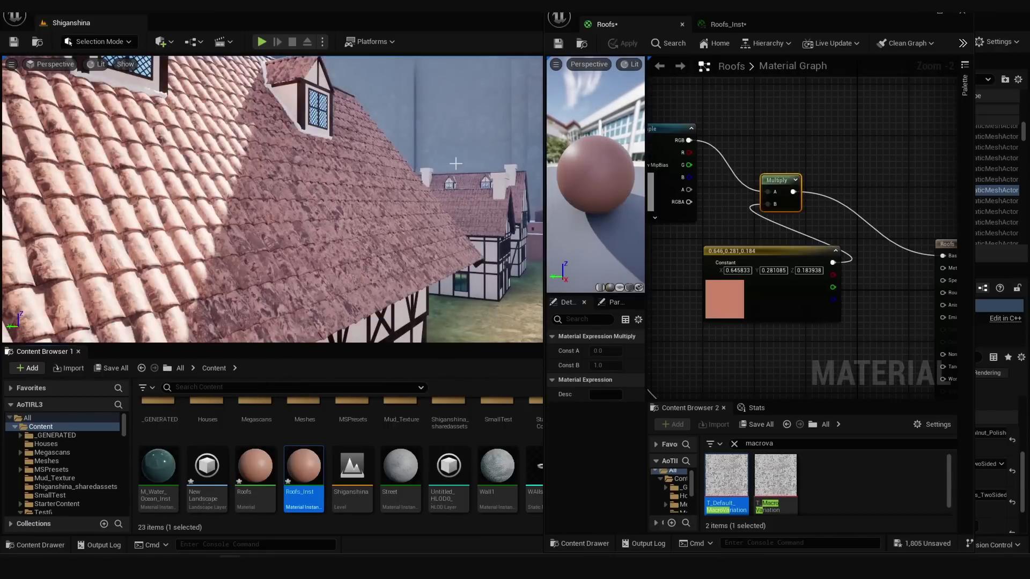
pyautogui.moveTo(455, 164); pyautogui.dragTo(430, 184, button='right')
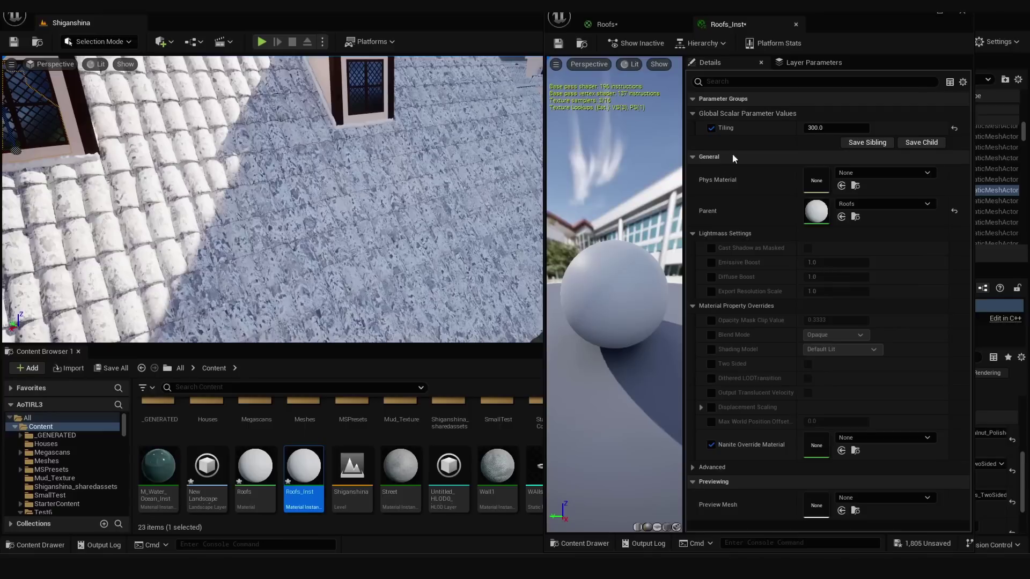
# - Set the Roofs_Inst Tiling parameter to about 288.75 to rescale the roof tiles
pyautogui.moveTo(822, 127); pyautogui.dragTo(847, 127)
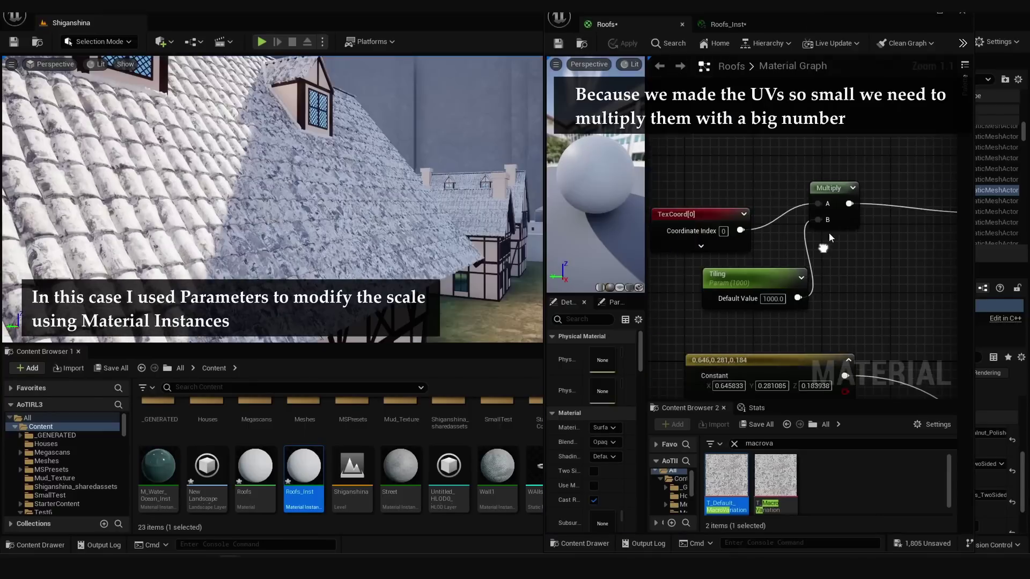
pyautogui.scroll(-3, 829, 233)
pyautogui.scroll(4, 817, 275)
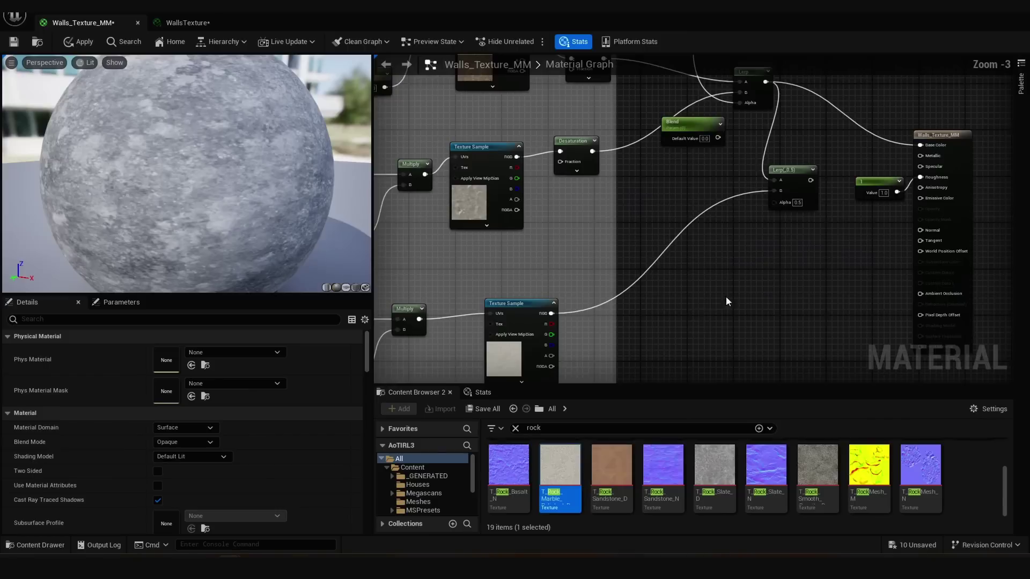
# - Wire a 0.5 constant into the moss Lerp and lower the wall moss smoothness
pyautogui.moveTo(725, 296); pyautogui.dragTo(786, 351, button='right')
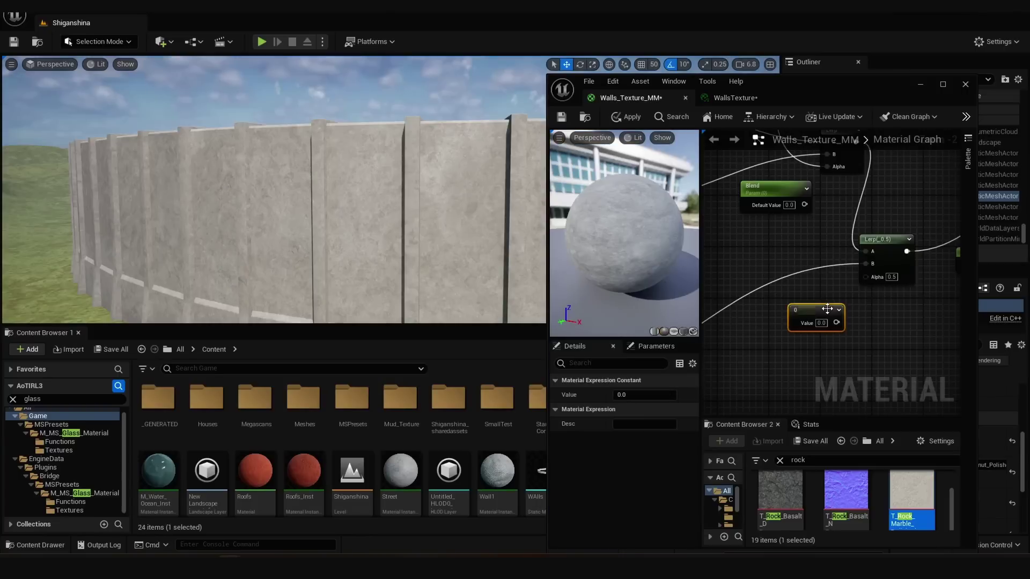
pyautogui.moveTo(836, 322); pyautogui.dragTo(860, 294)
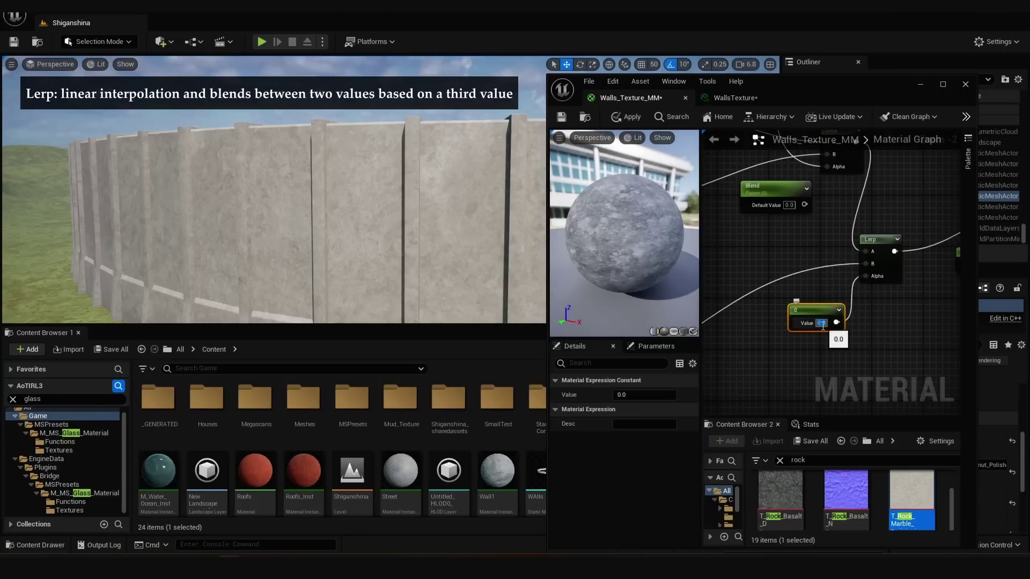
pyautogui.write('0.5')
pyautogui.press('Return')
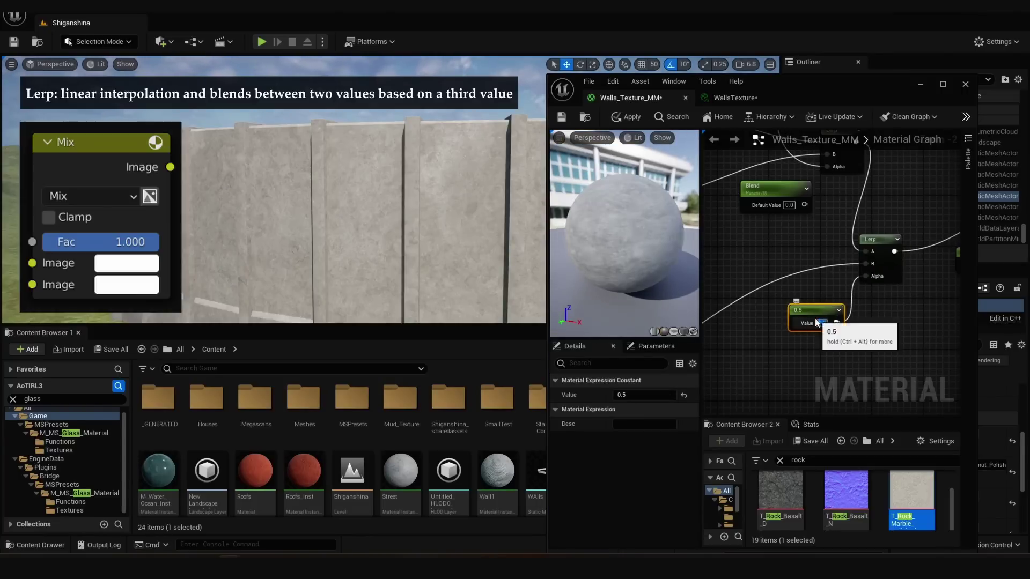
pyautogui.rightClick(811, 310)
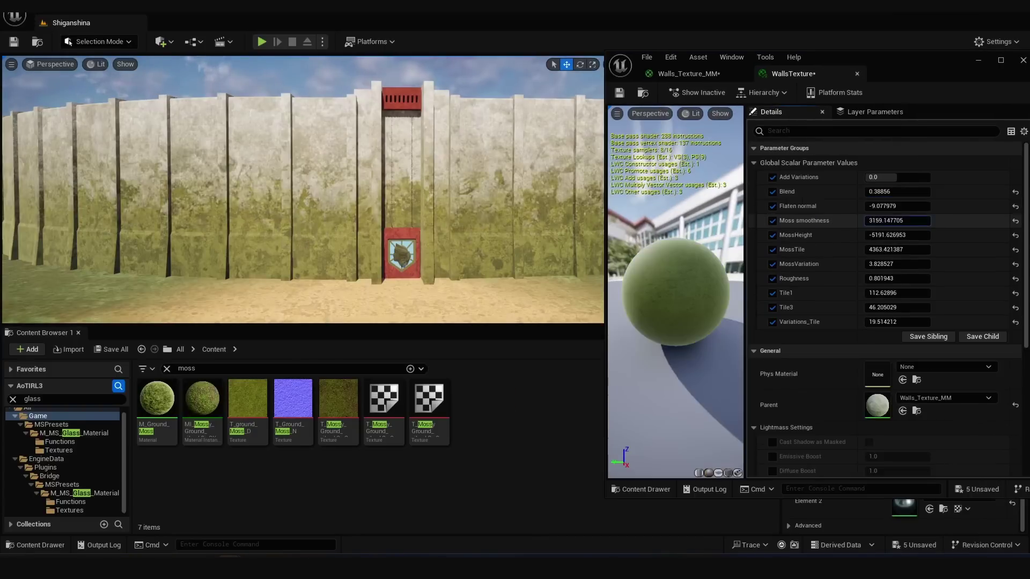
pyautogui.moveTo(896, 220); pyautogui.dragTo(876, 235)
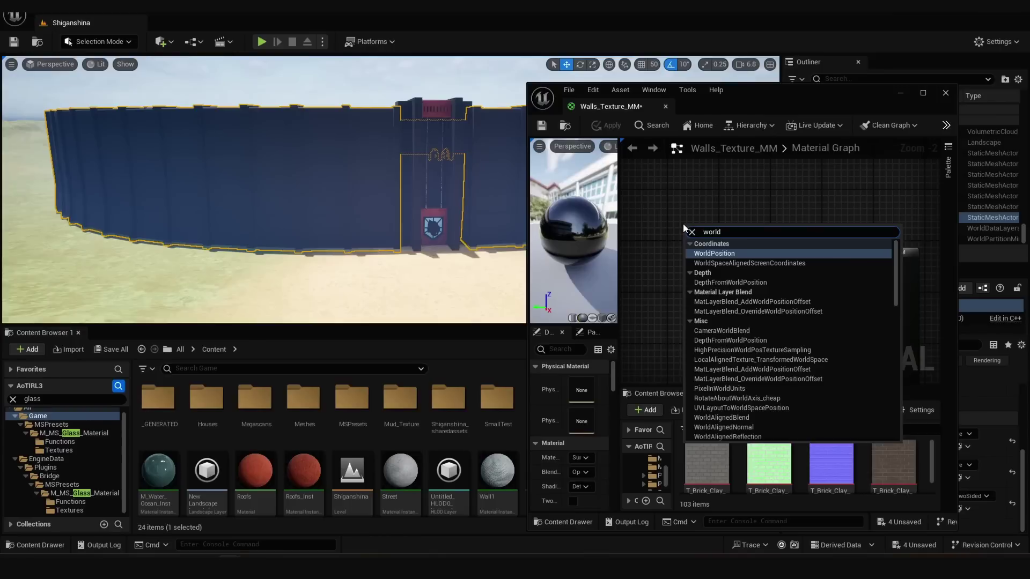
# - Add a world position node, divide the height by 1000, and feed it into a Lerp
pyautogui.press('Return')
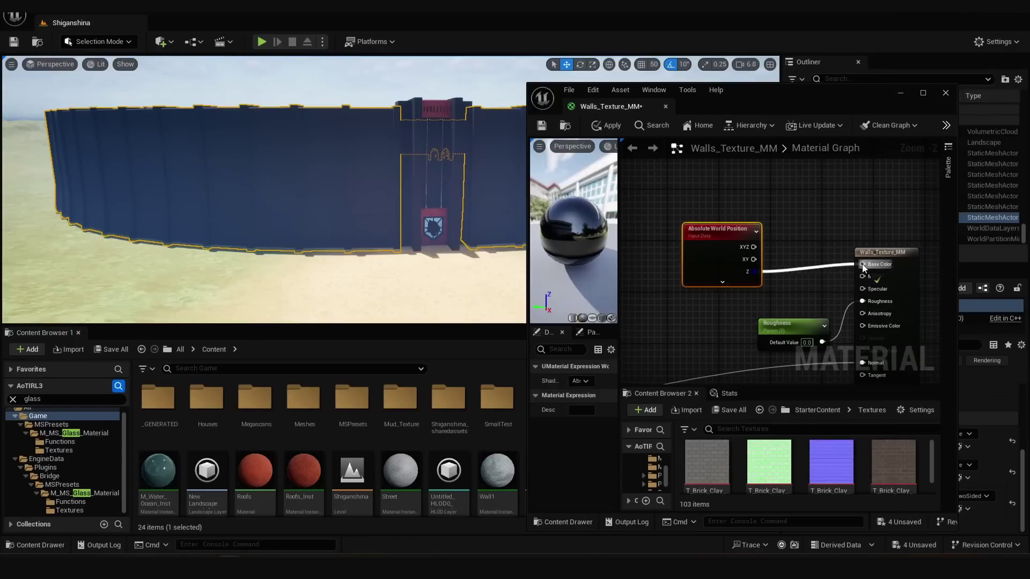
pyautogui.rightClick(744, 189)
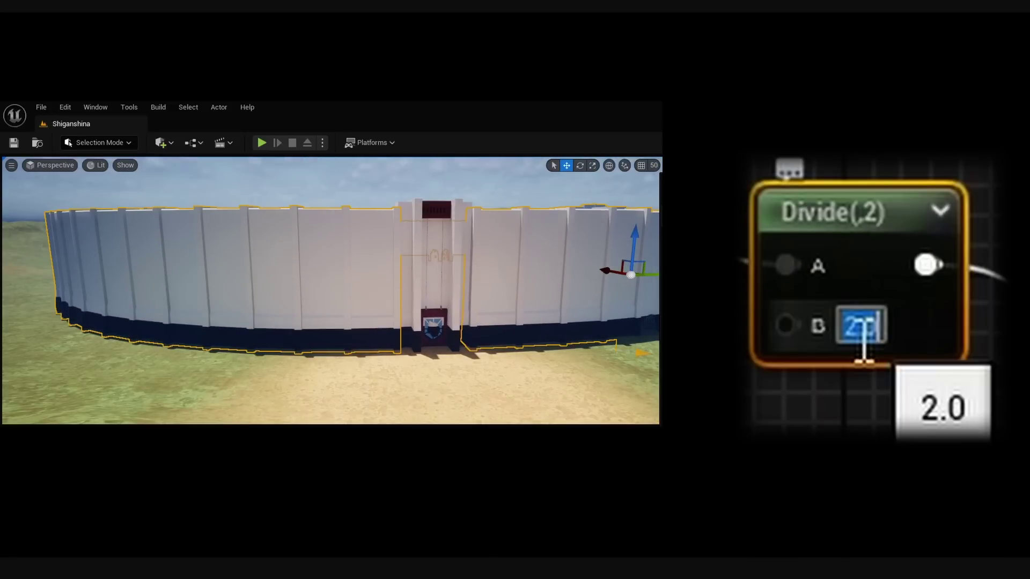
pyautogui.write('1000')
pyautogui.press('Return')
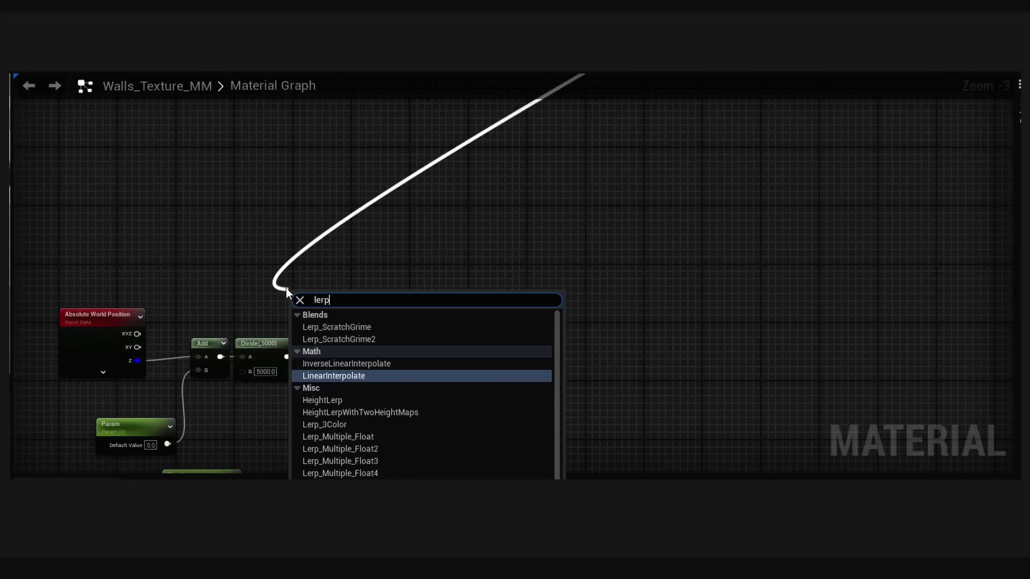
pyautogui.press('Return')
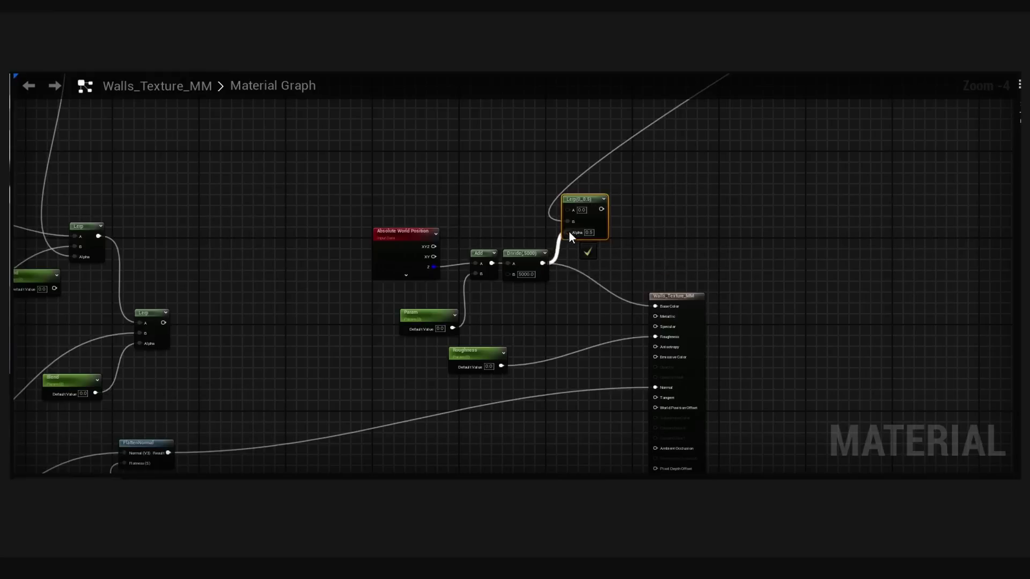
# - Connect the Blend output into the Lerp's A input, extend the Clamp output, and lower MossHeight
pyautogui.moveTo(182, 342); pyautogui.dragTo(231, 379, button='right')
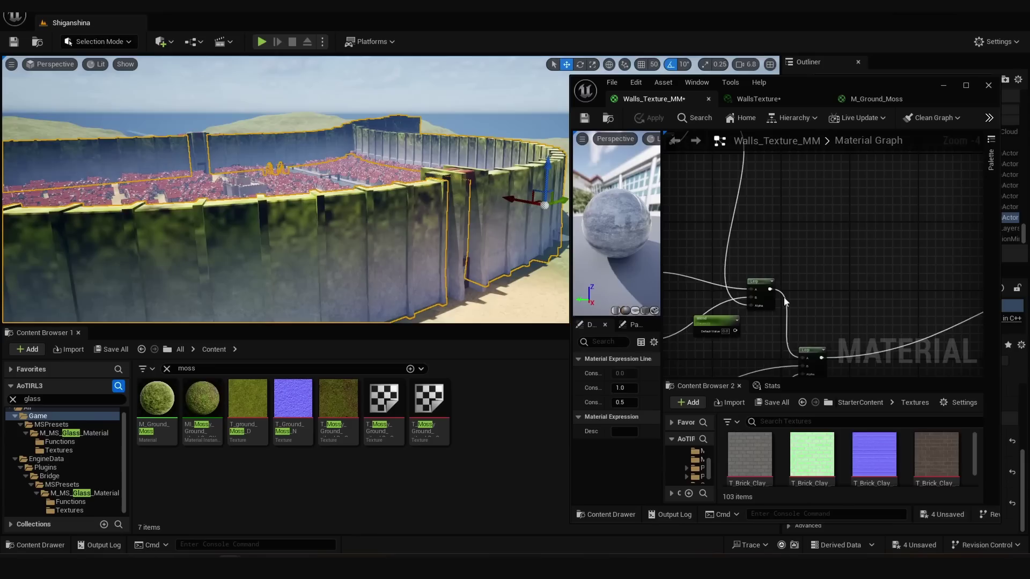
pyautogui.scroll(4, 866, 309)
pyautogui.moveTo(832, 275); pyautogui.dragTo(839, 279)
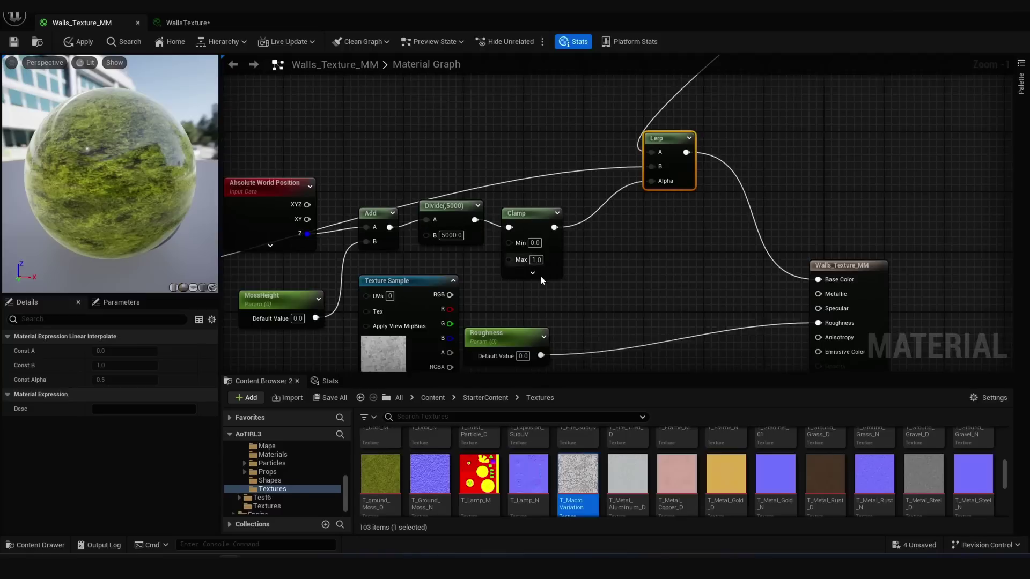
pyautogui.moveTo(570, 210); pyautogui.dragTo(607, 248)
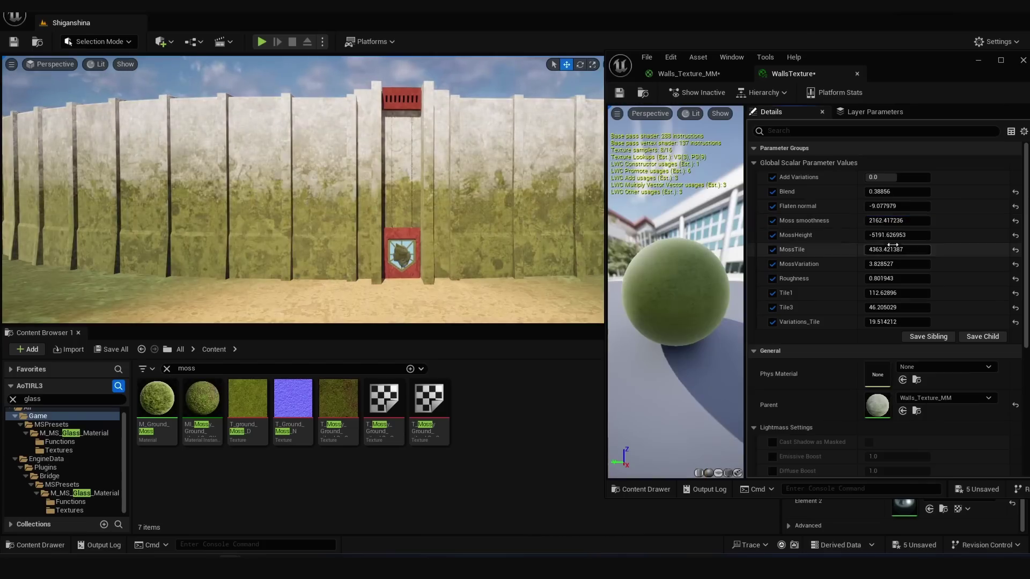
pyautogui.moveTo(887, 235)
pyautogui.mouseDown()
pyautogui.moveTo(922, 234)
pyautogui.moveTo(899, 238)
pyautogui.mouseUp()
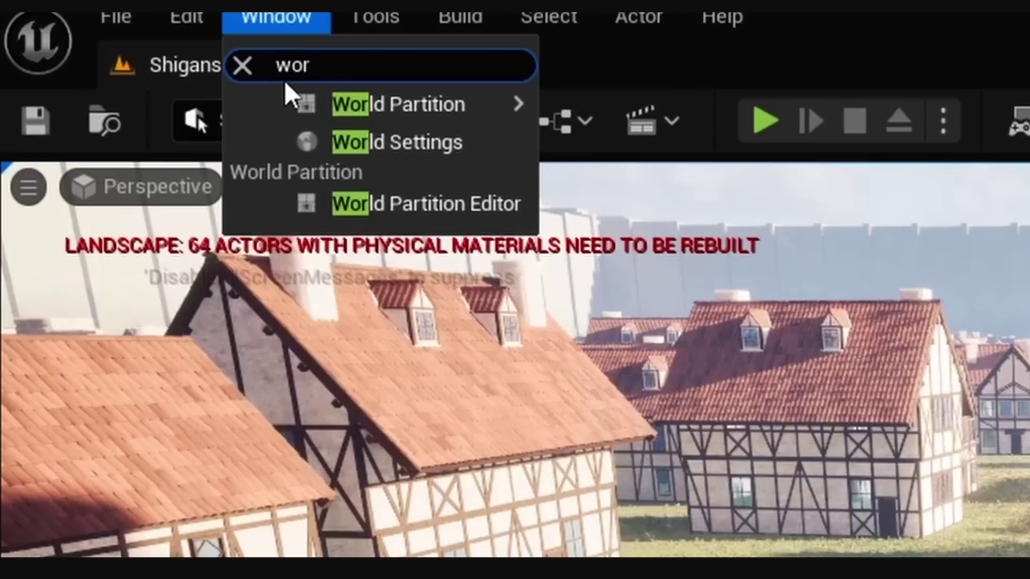
# - Set the World Settings GameMode Override to BP_ThirdPersonGameMode and play the level
pyautogui.moveTo(133, 40)
pyautogui.click(397, 142)
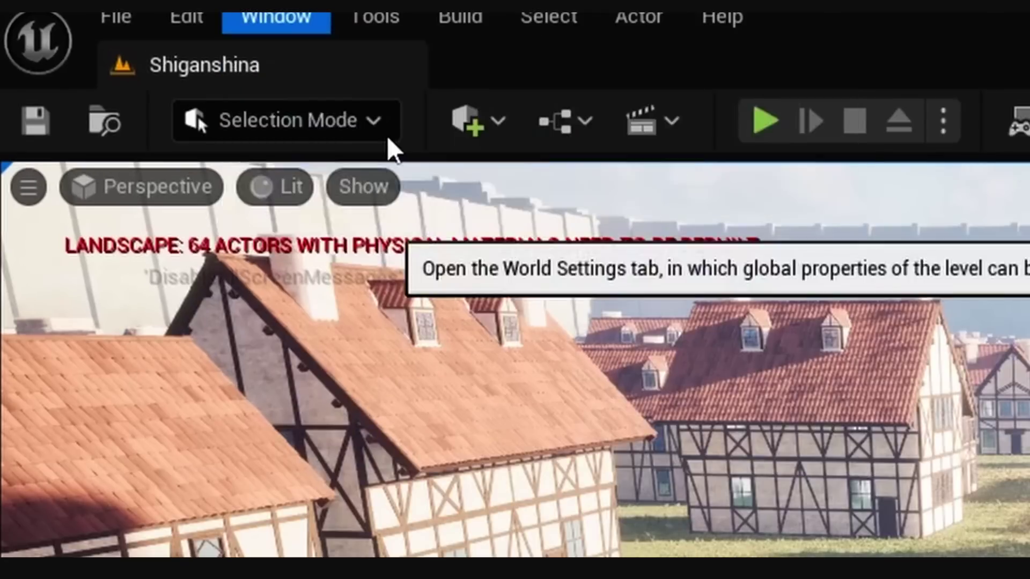
pyautogui.write('game')
pyautogui.click(816, 165)
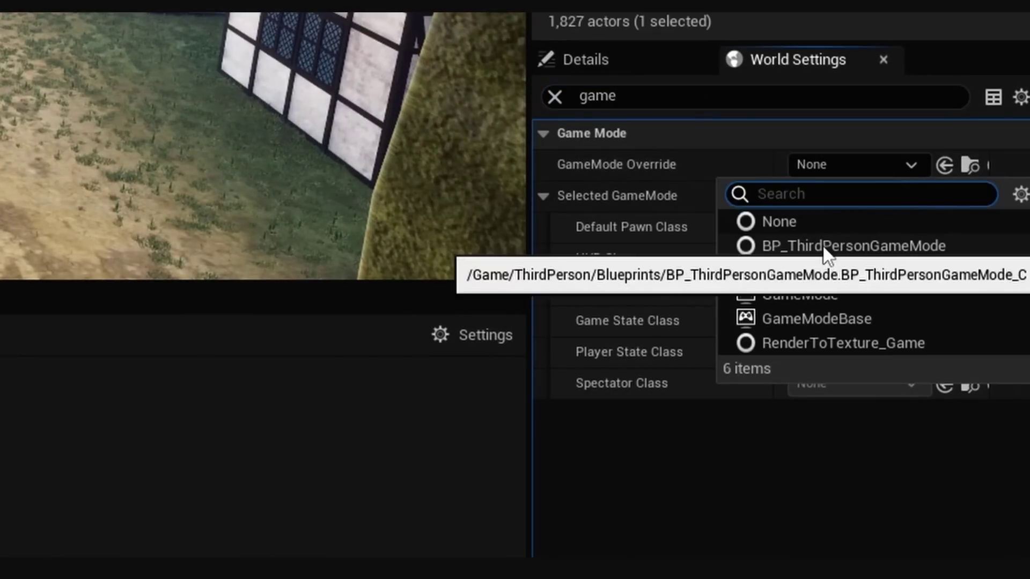
pyautogui.click(824, 246)
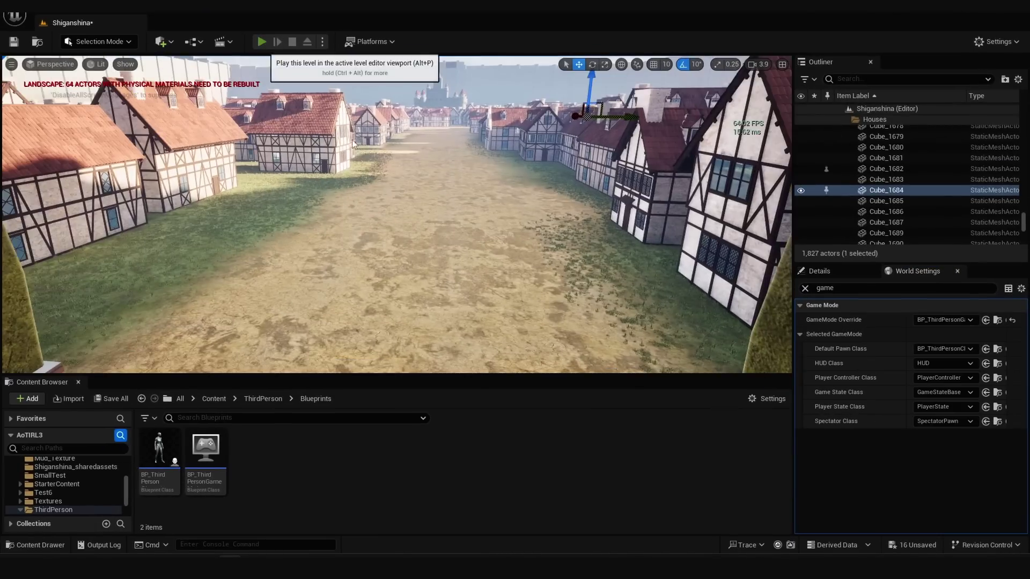
pyautogui.click(261, 41)
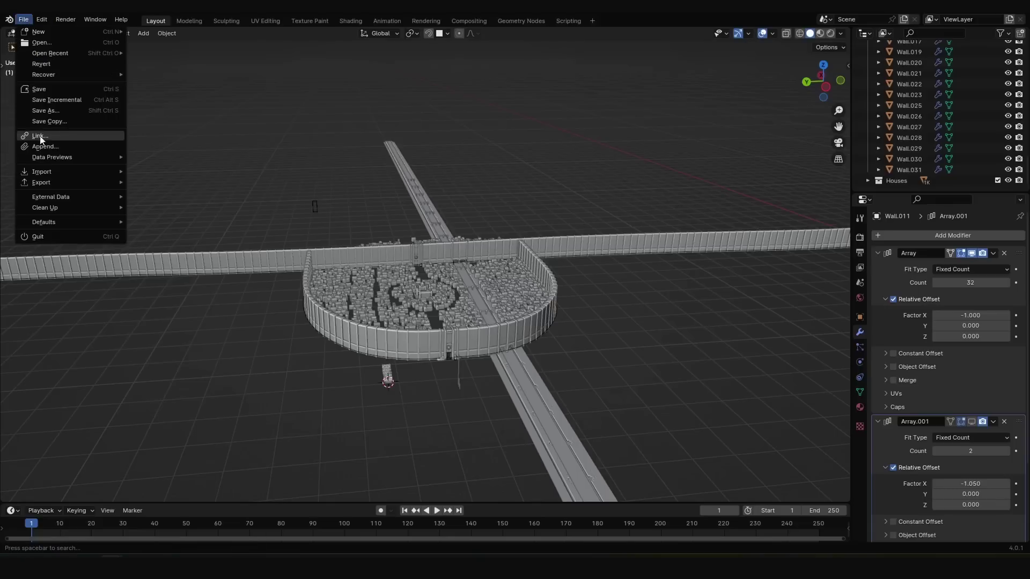
# - Enable the landscape add-on in Preferences and generate terrain from the canyon preset
pyautogui.click(53, 156)
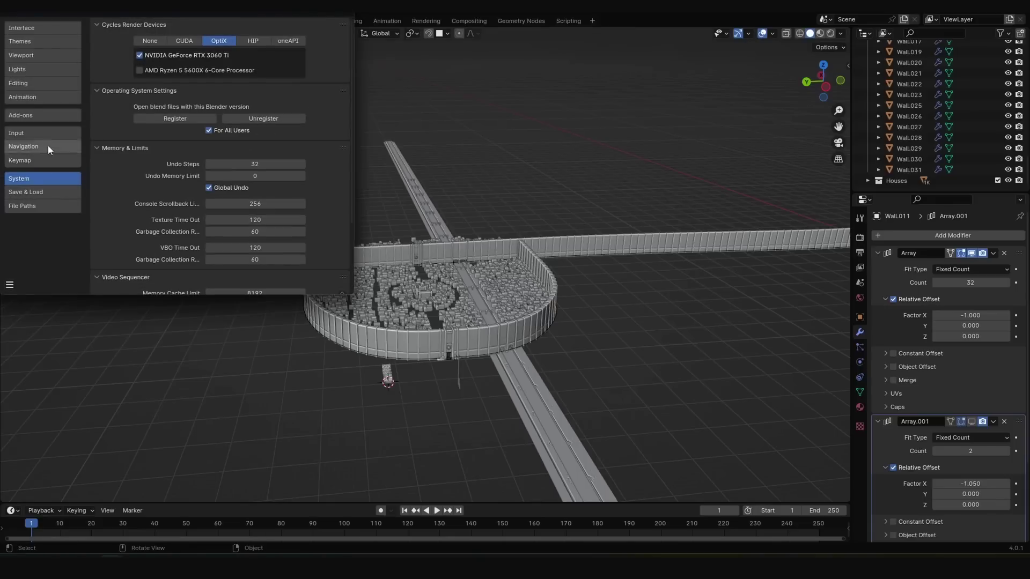
pyautogui.click(43, 116)
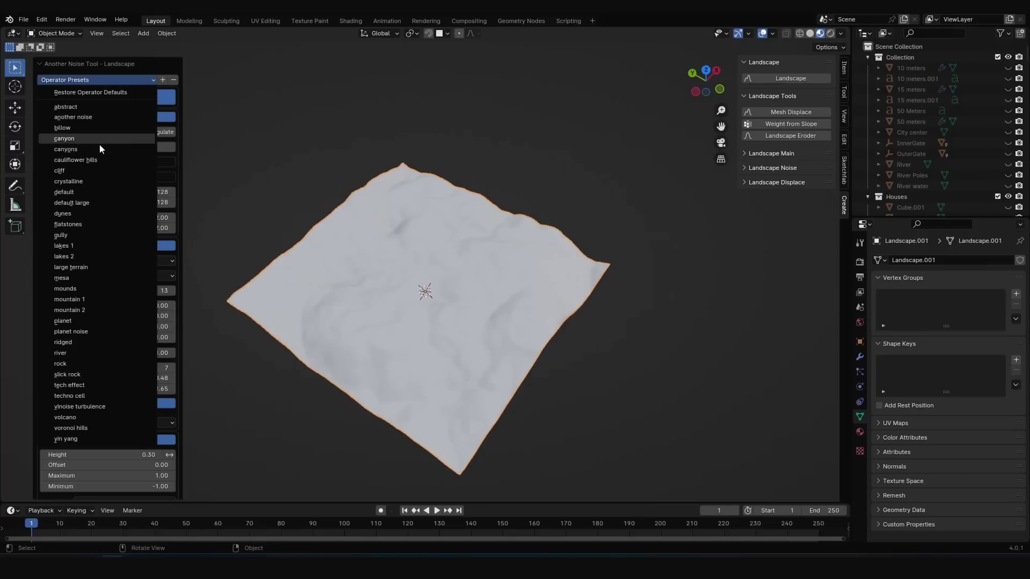
pyautogui.click(99, 144)
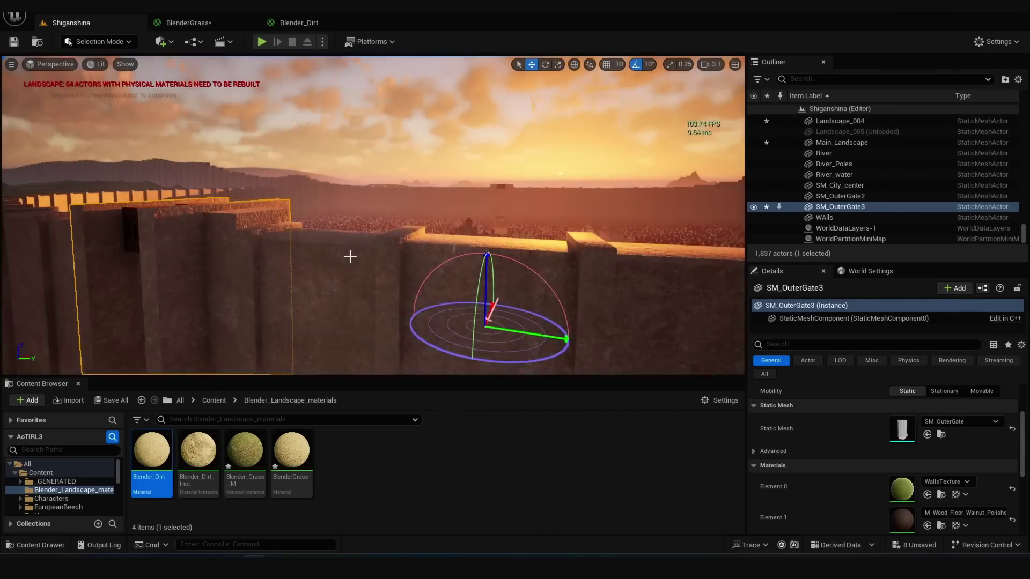
# - Paint European beech trees beside the canal and enable Nanite on the beech tree meshes
pyautogui.keyDown('alt'); pyautogui.moveTo(350, 256); pyautogui.dragTo(317, 236); pyautogui.keyUp('alt')
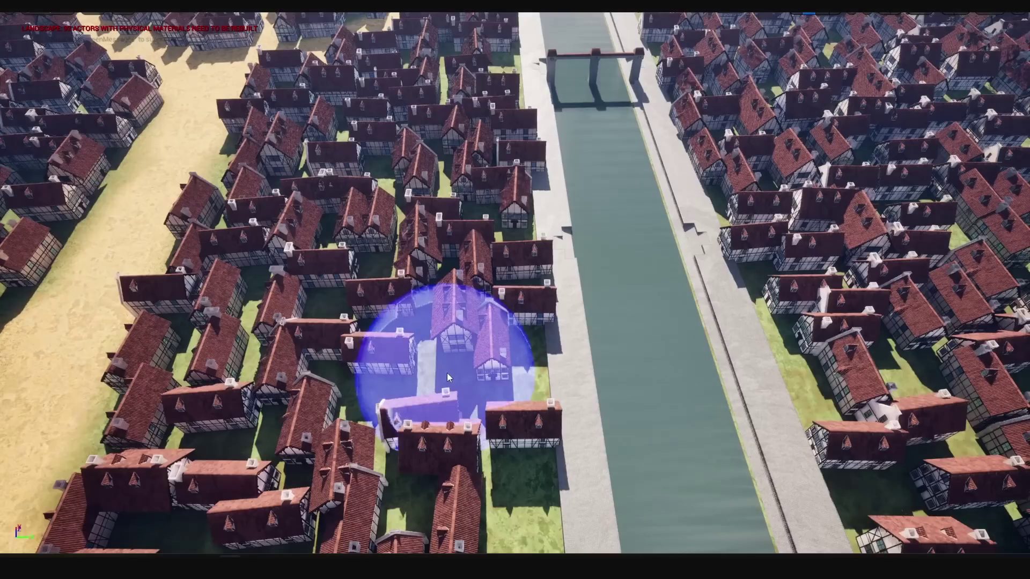
pyautogui.click(459, 345)
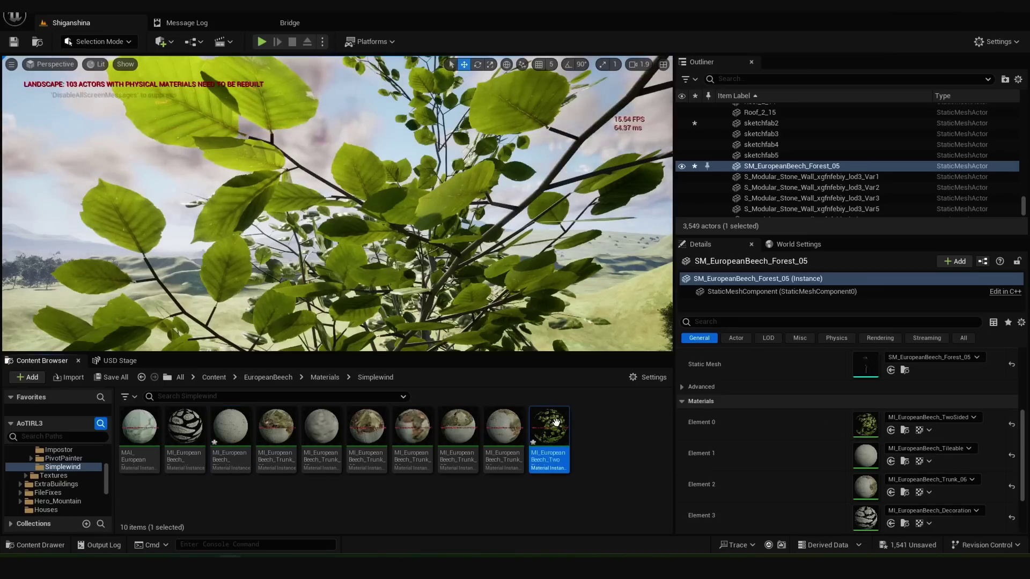
pyautogui.doubleClick(556, 422)
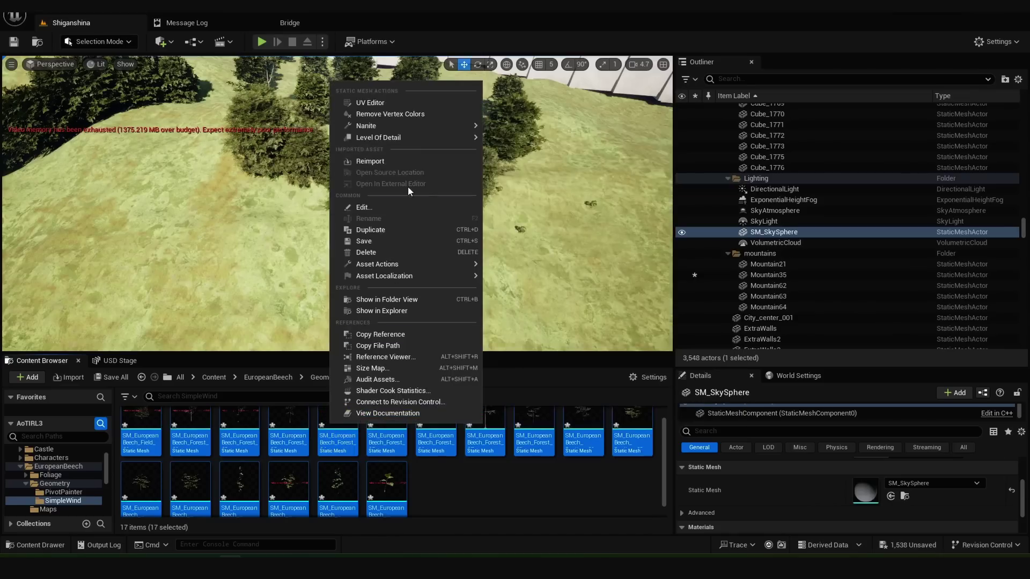
pyautogui.moveTo(422, 125)
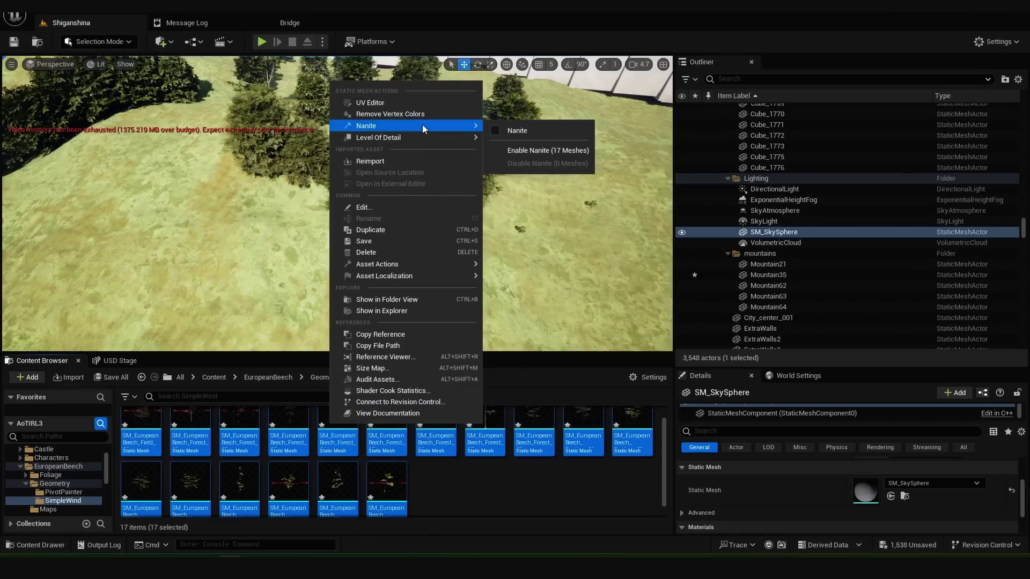
pyautogui.click(515, 130)
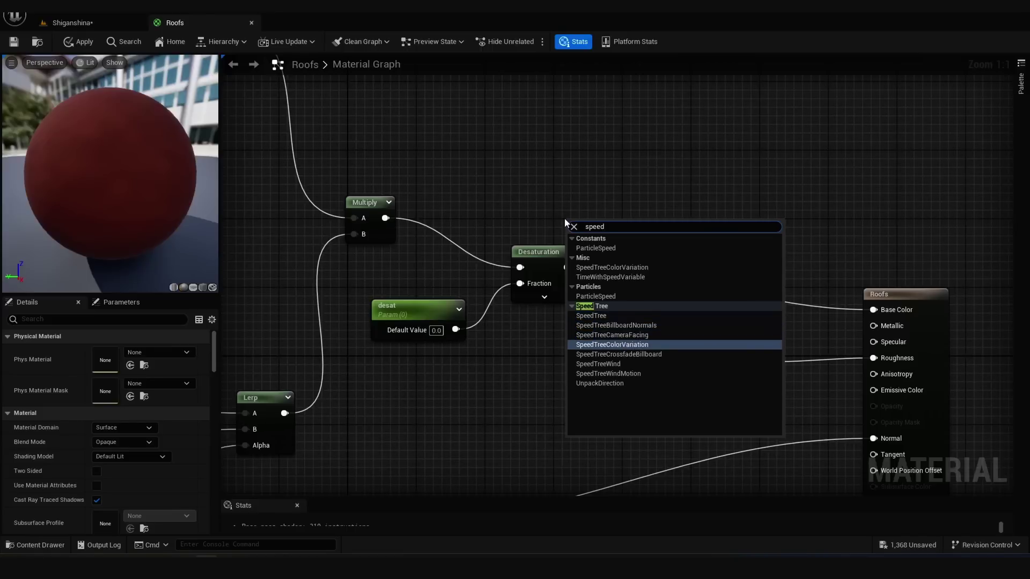
# - Cancel the SpeedTreeColorVariation node search in the Roofs graph without adding a node
pyautogui.press('Escape')
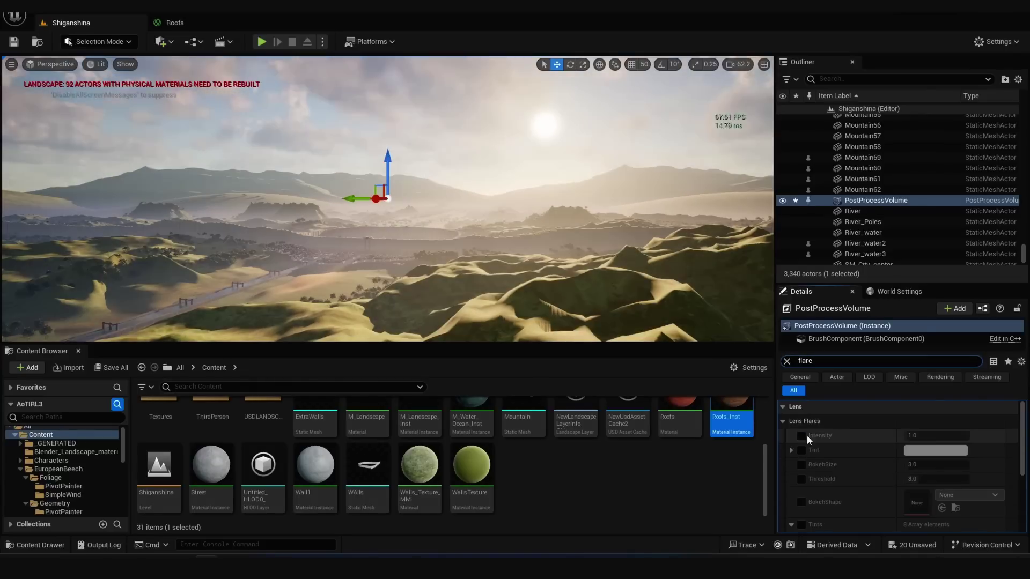
# - Enable the lens flare overrides, lowering intensity to 0.896 and raising bokeh size to 11.192
pyautogui.click(803, 435)
pyautogui.moveTo(933, 435); pyautogui.dragTo(925, 436)
pyautogui.moveTo(936, 465); pyautogui.dragTo(965, 464)
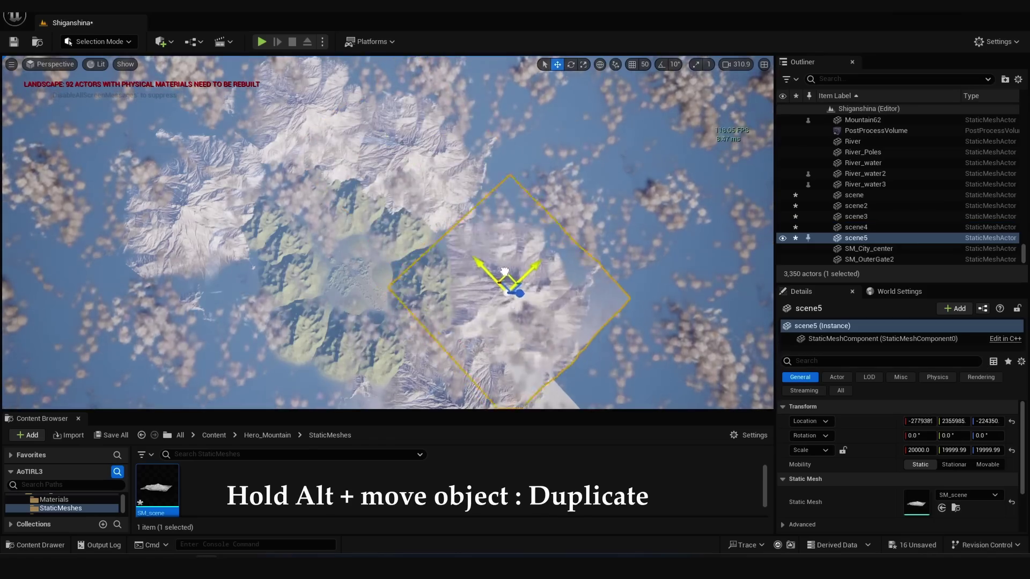
# - Duplicate the mountain as scene6 and move the building gizmo to reshuffle the house layout
pyautogui.keyDown('alt'); pyautogui.moveTo(504, 271); pyautogui.dragTo(322, 236); pyautogui.keyUp('alt')
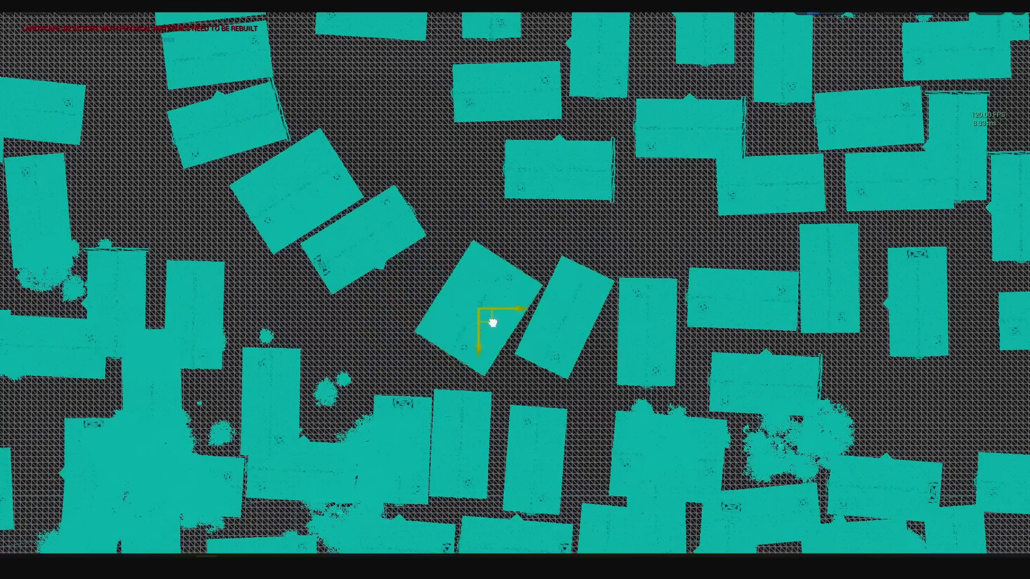
pyautogui.moveTo(493, 322)
pyautogui.mouseDown()
pyautogui.moveTo(550, 254)
pyautogui.moveTo(477, 333)
pyautogui.mouseUp()
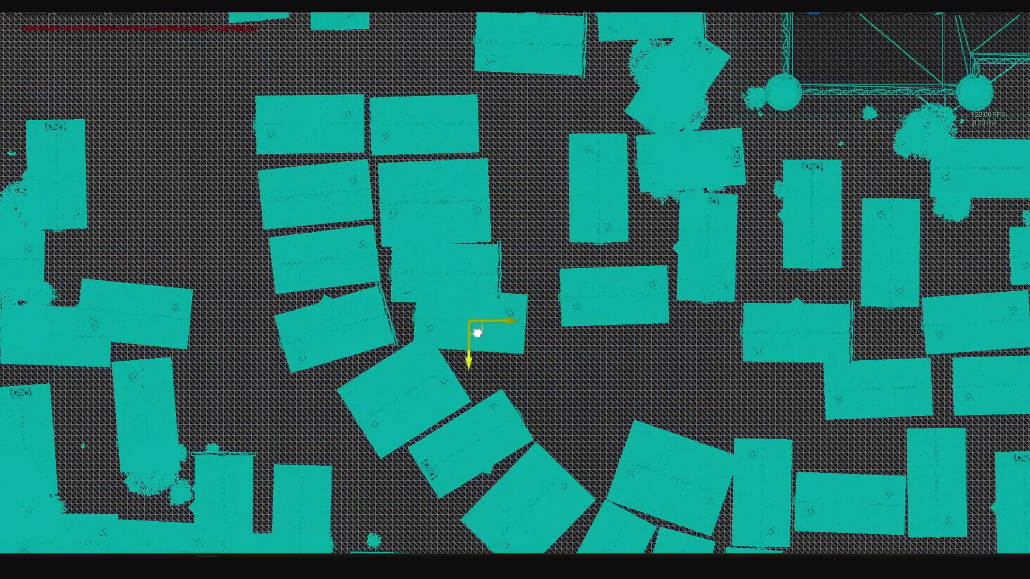
pyautogui.moveTo(616, 198); pyautogui.dragTo(565, 179)
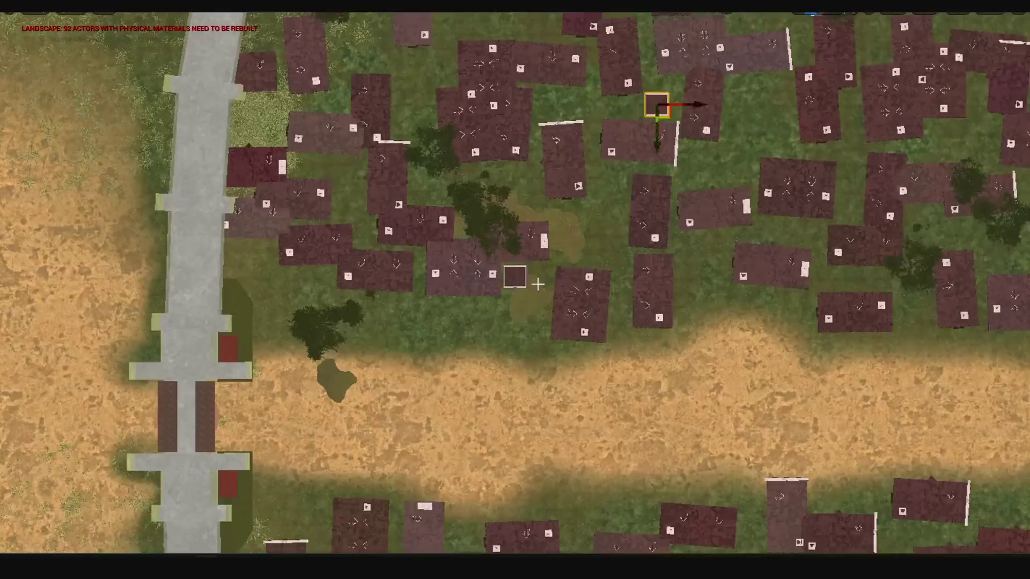
pyautogui.moveTo(537, 284); pyautogui.dragTo(429, 284, button='right')
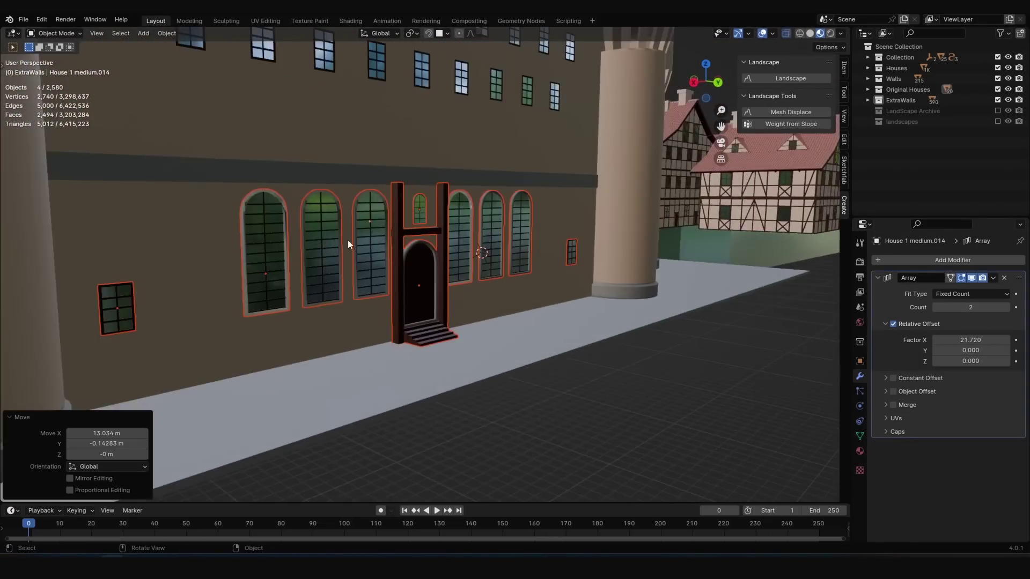
# - Orbit the view to bring the ExtraWalls building's doorway wall into view
pyautogui.moveTo(347, 240); pyautogui.dragTo(311, 236, button='middle')
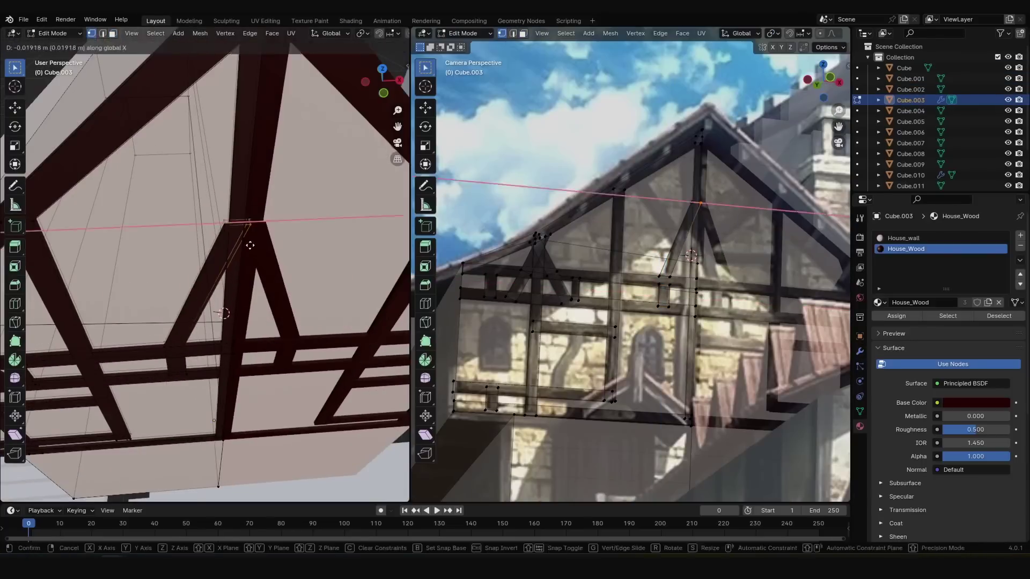
# - Orbit the view around the house gable to check its timber beams against the reference
pyautogui.moveTo(246, 242); pyautogui.dragTo(269, 178, button='middle')
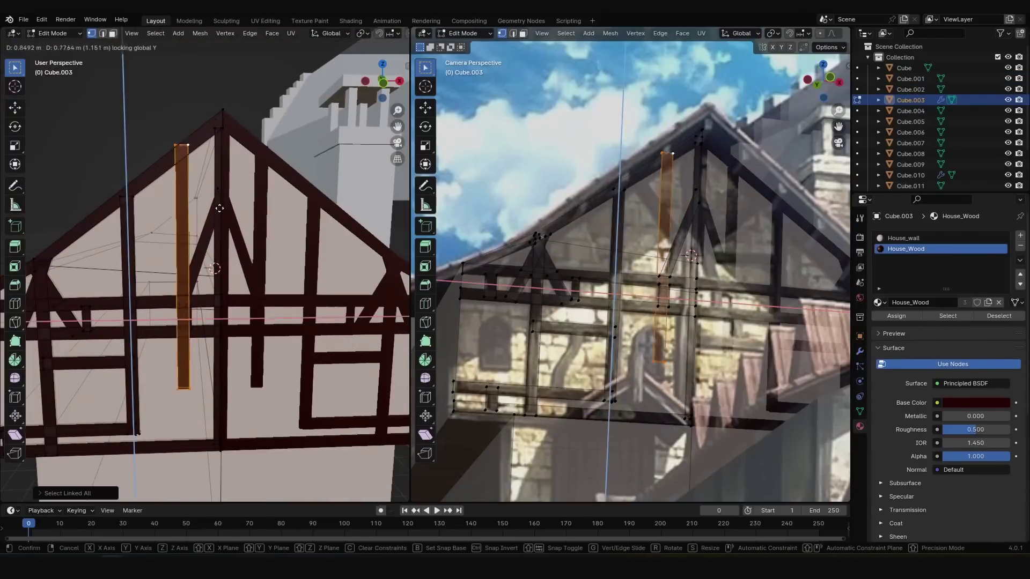